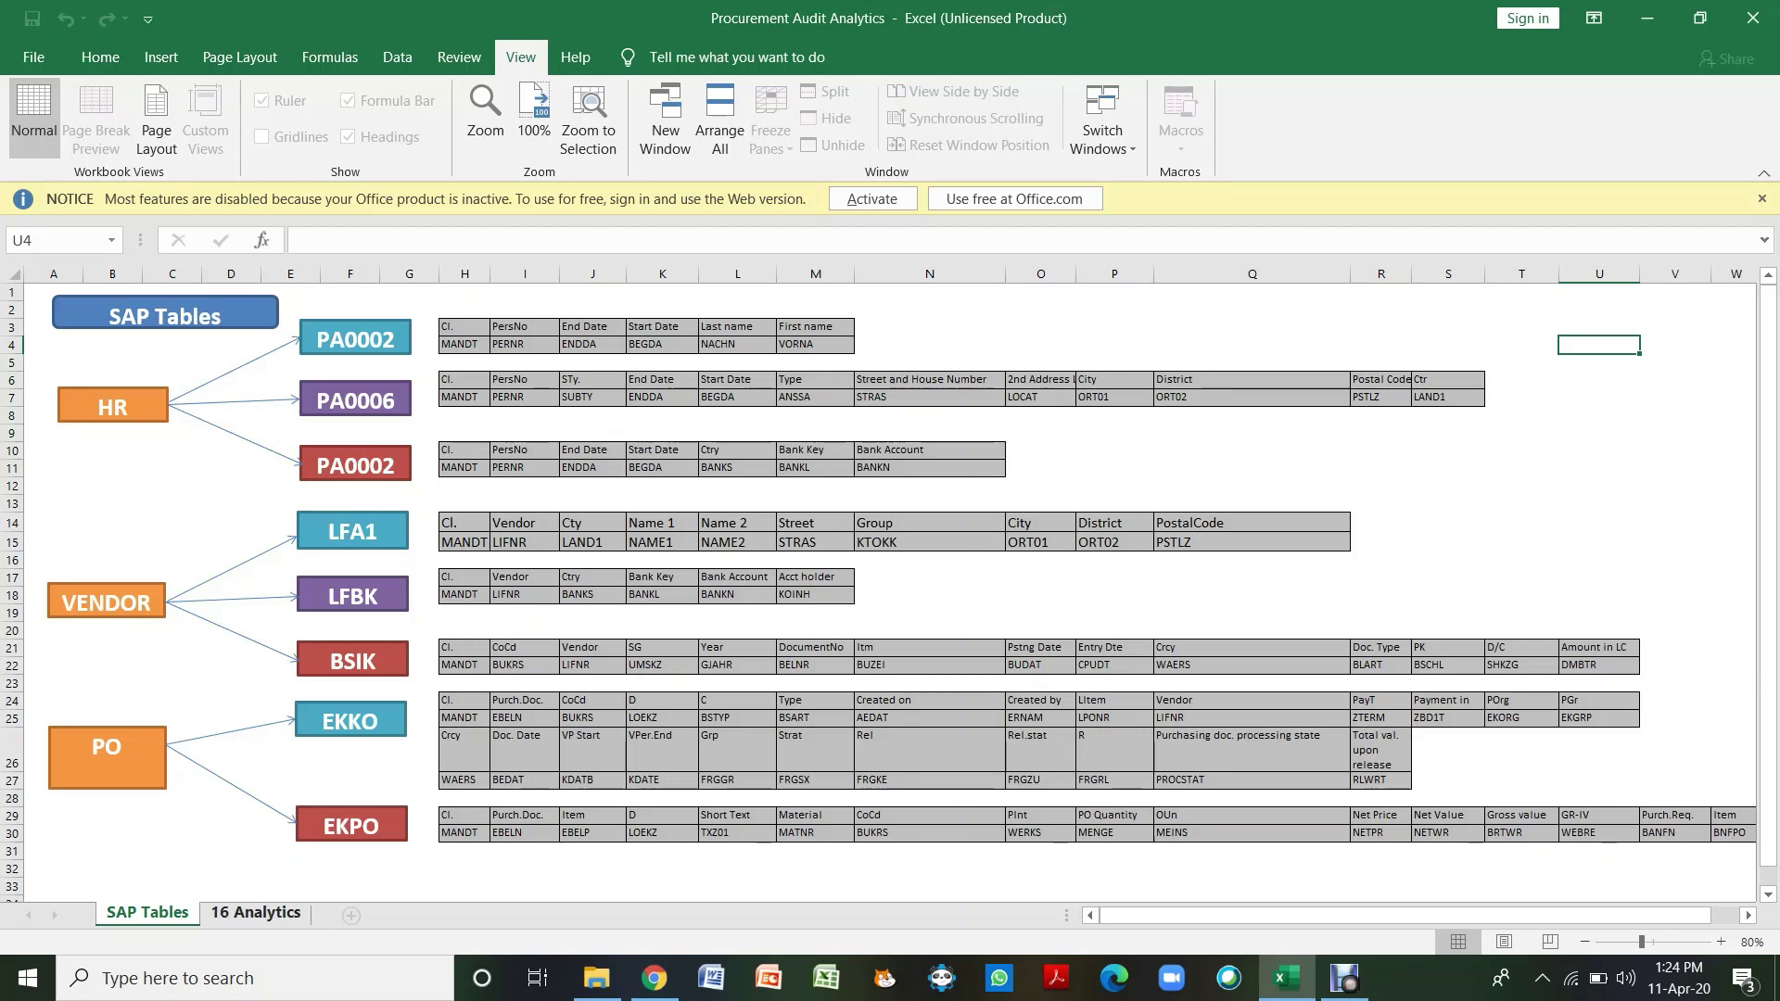
# - Switch to the 16 Analytics sheet in the Excel workbook
pyautogui.click(255, 913)
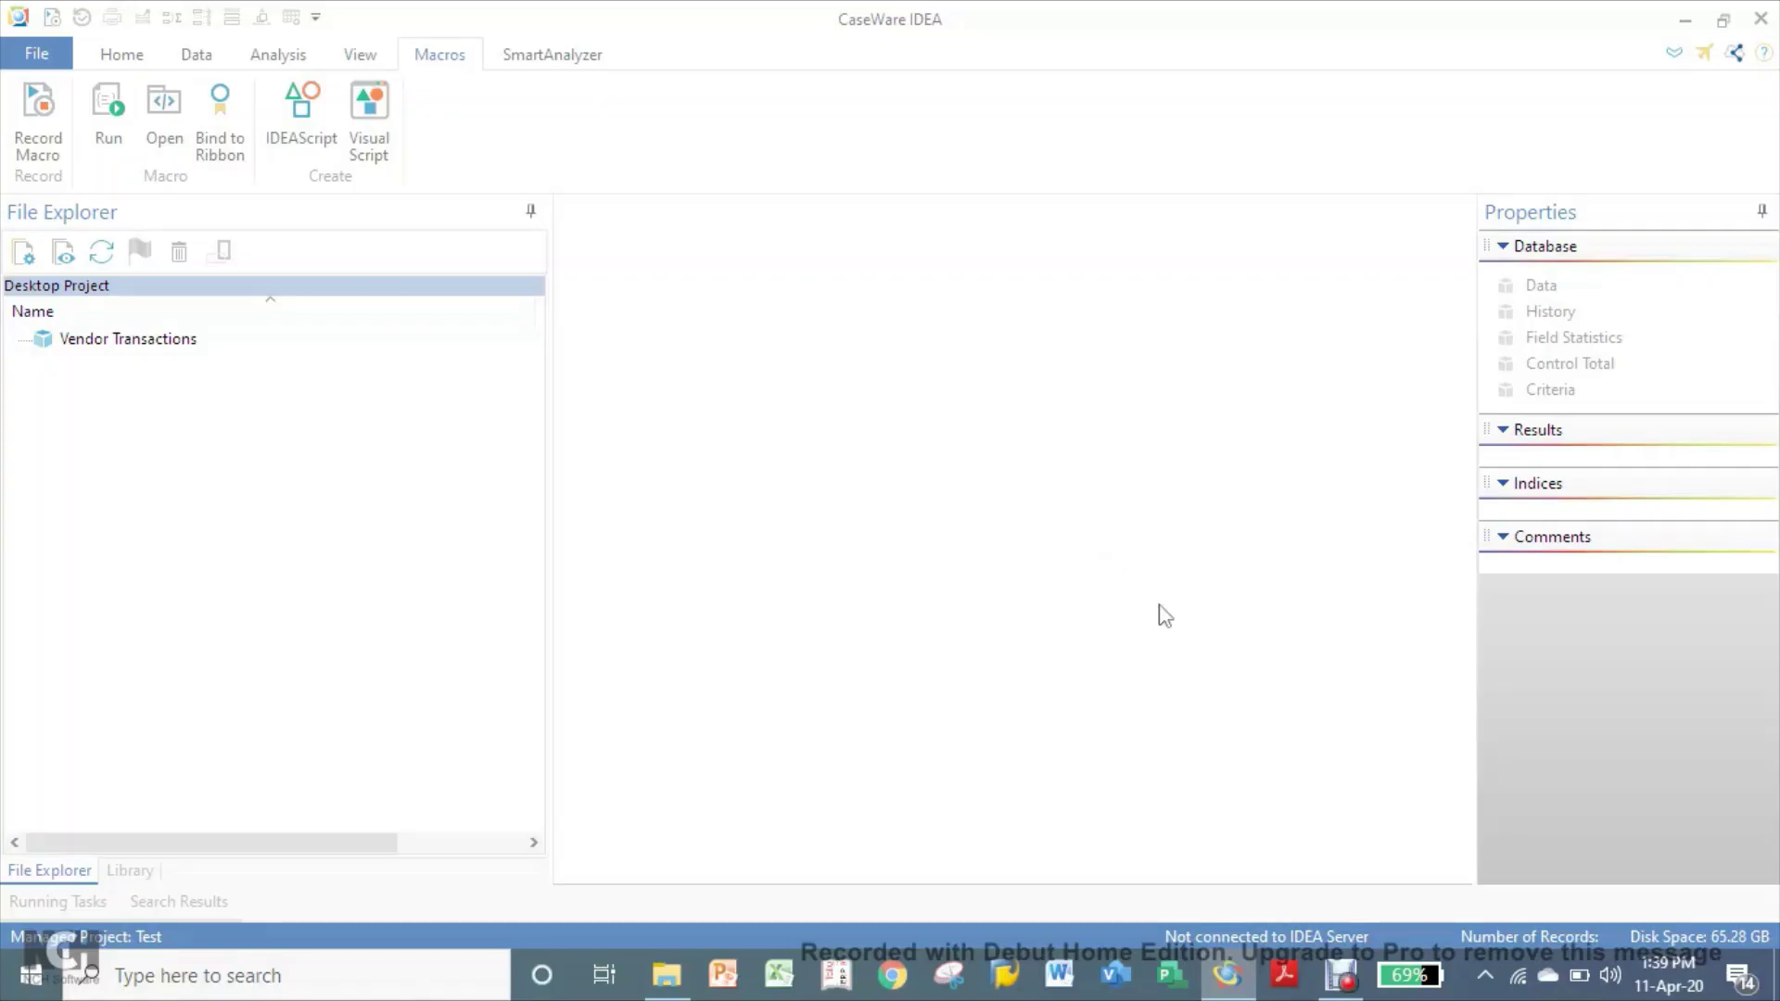
# - Bring up the File Explorer window showing the IDEA Projects folder with Test and Audit Template
pyautogui.moveTo(1341, 990)
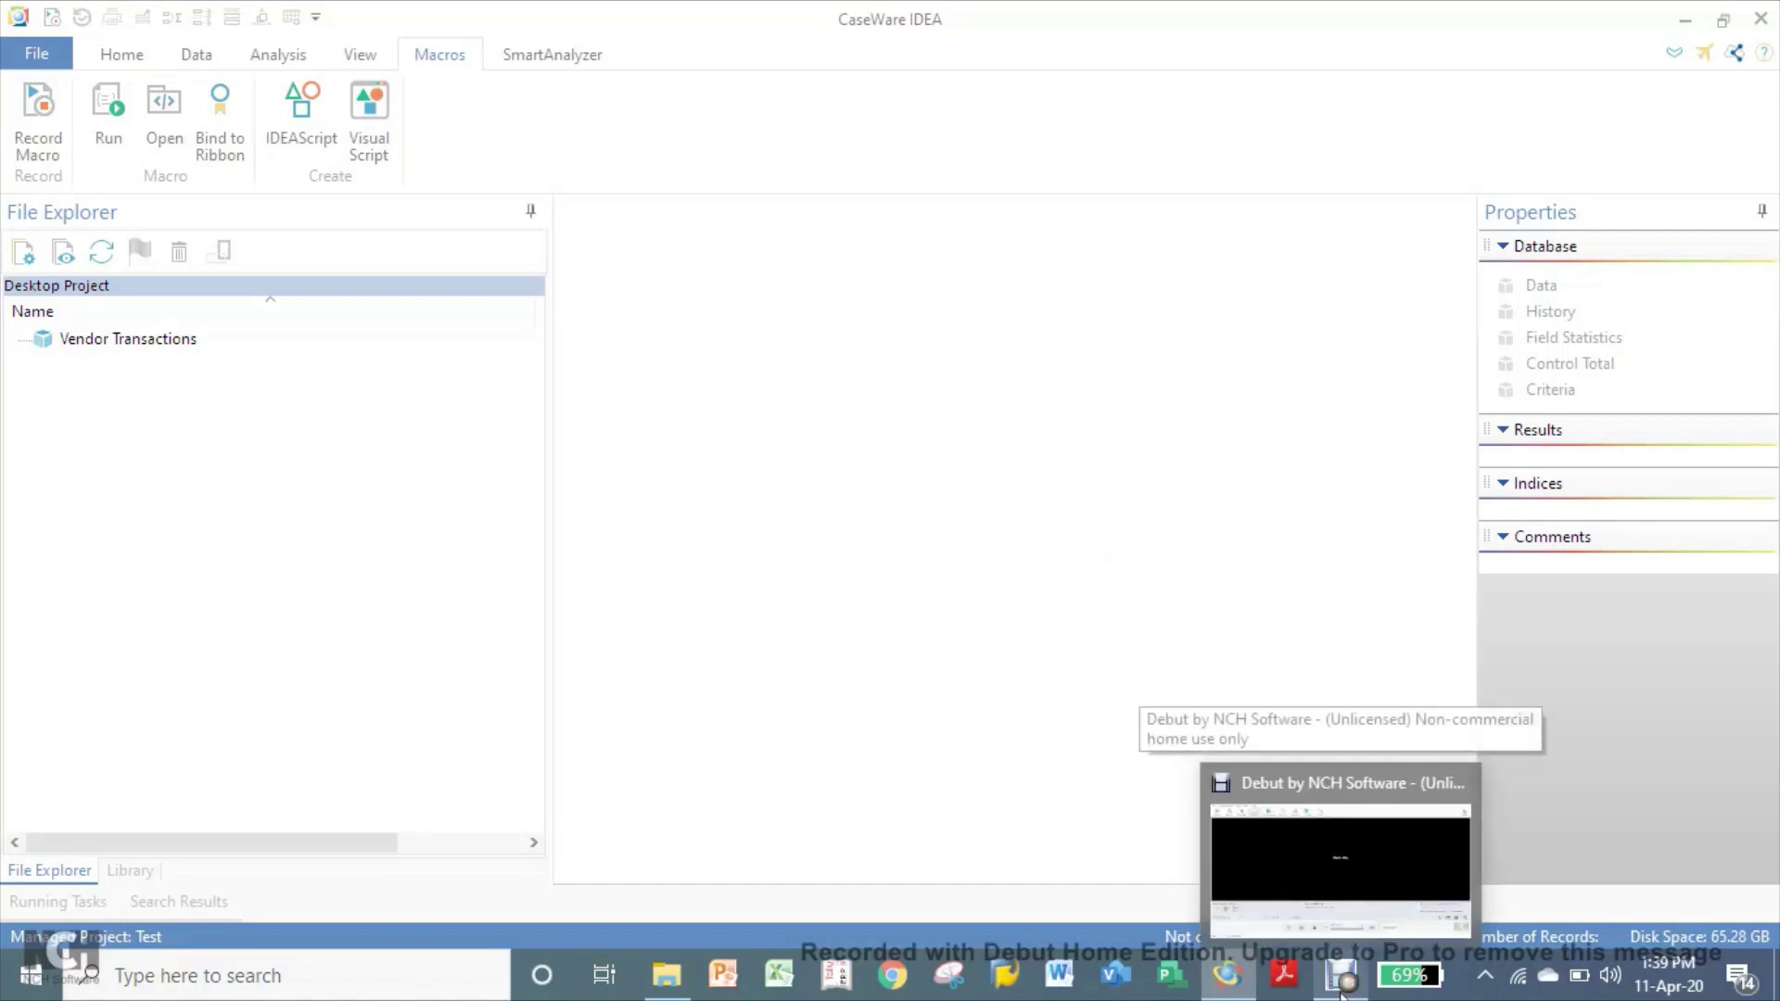
pyautogui.click(1342, 989)
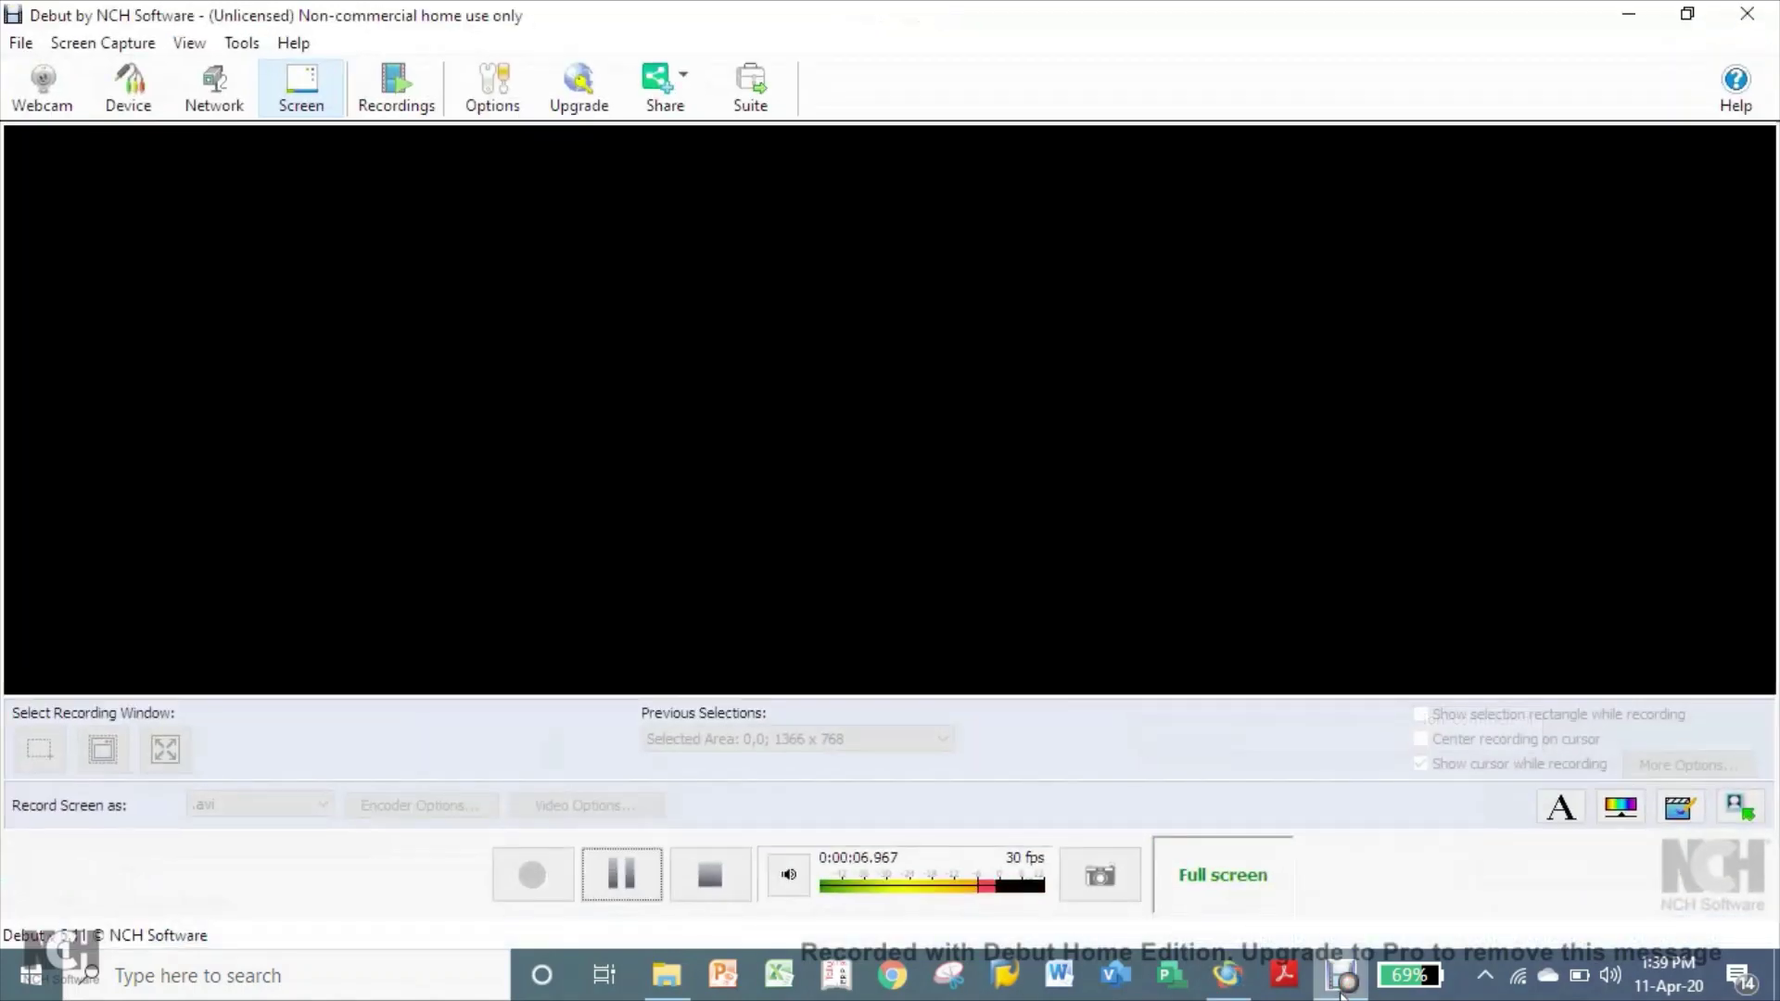
pyautogui.click(1341, 990)
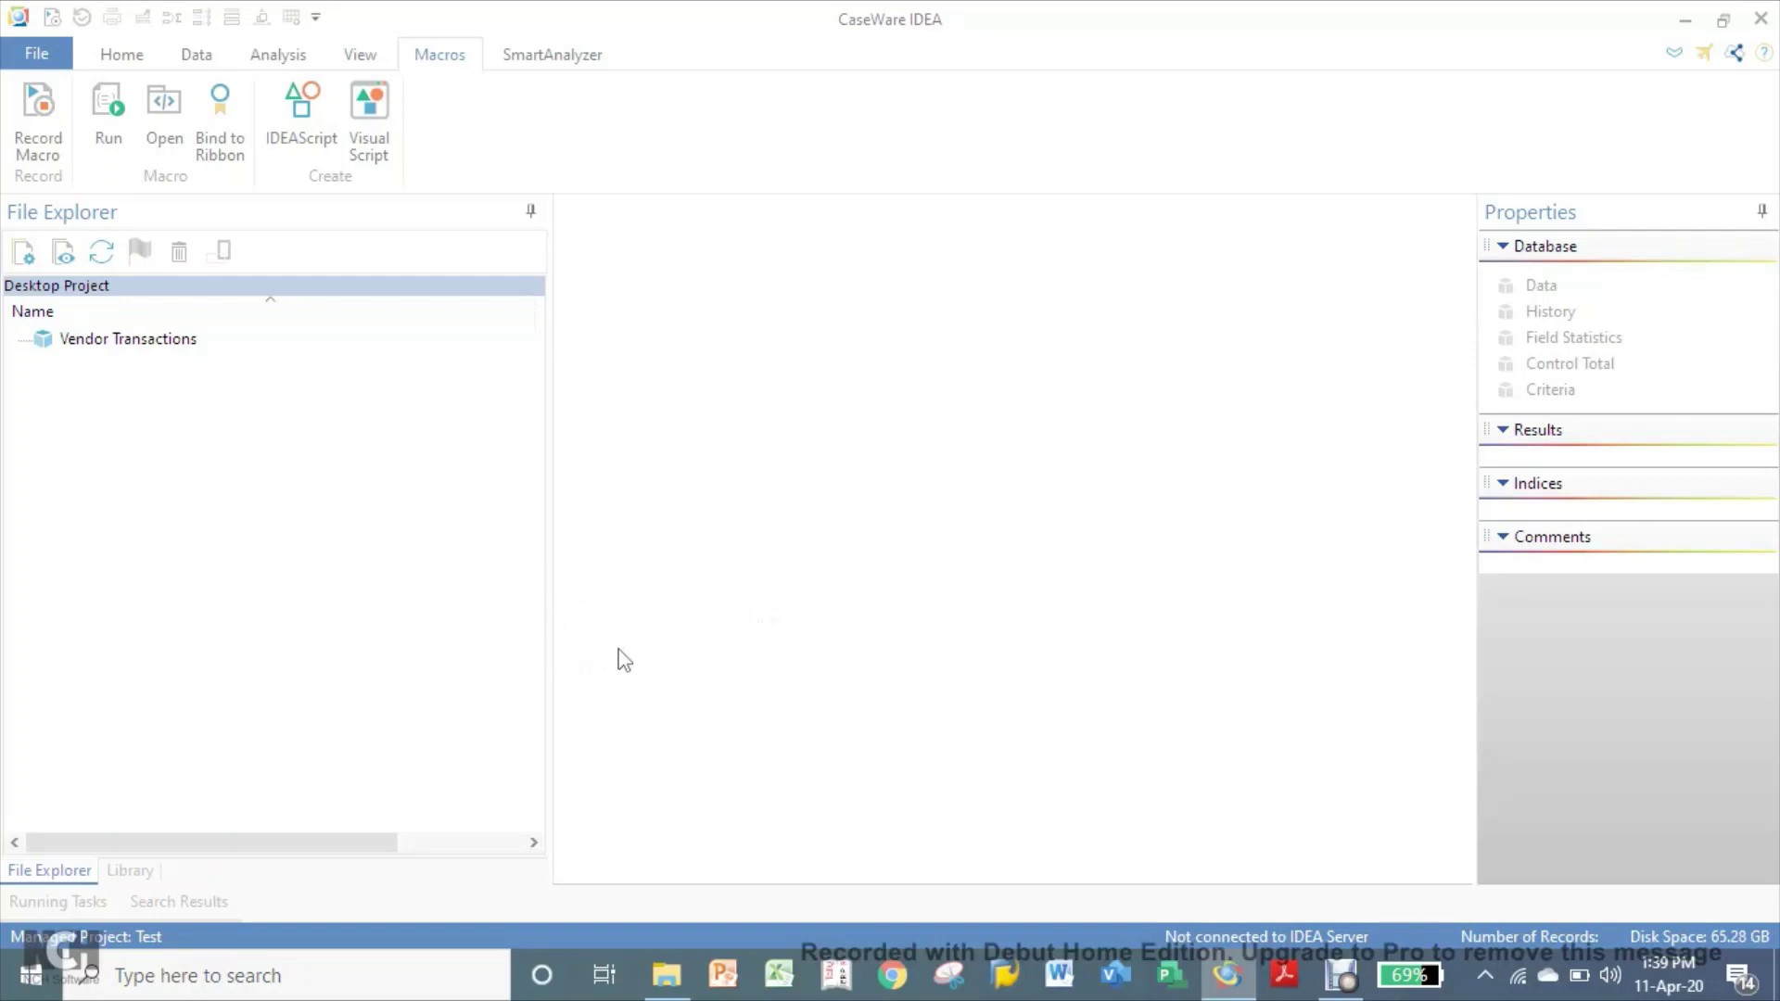
pyautogui.click(669, 988)
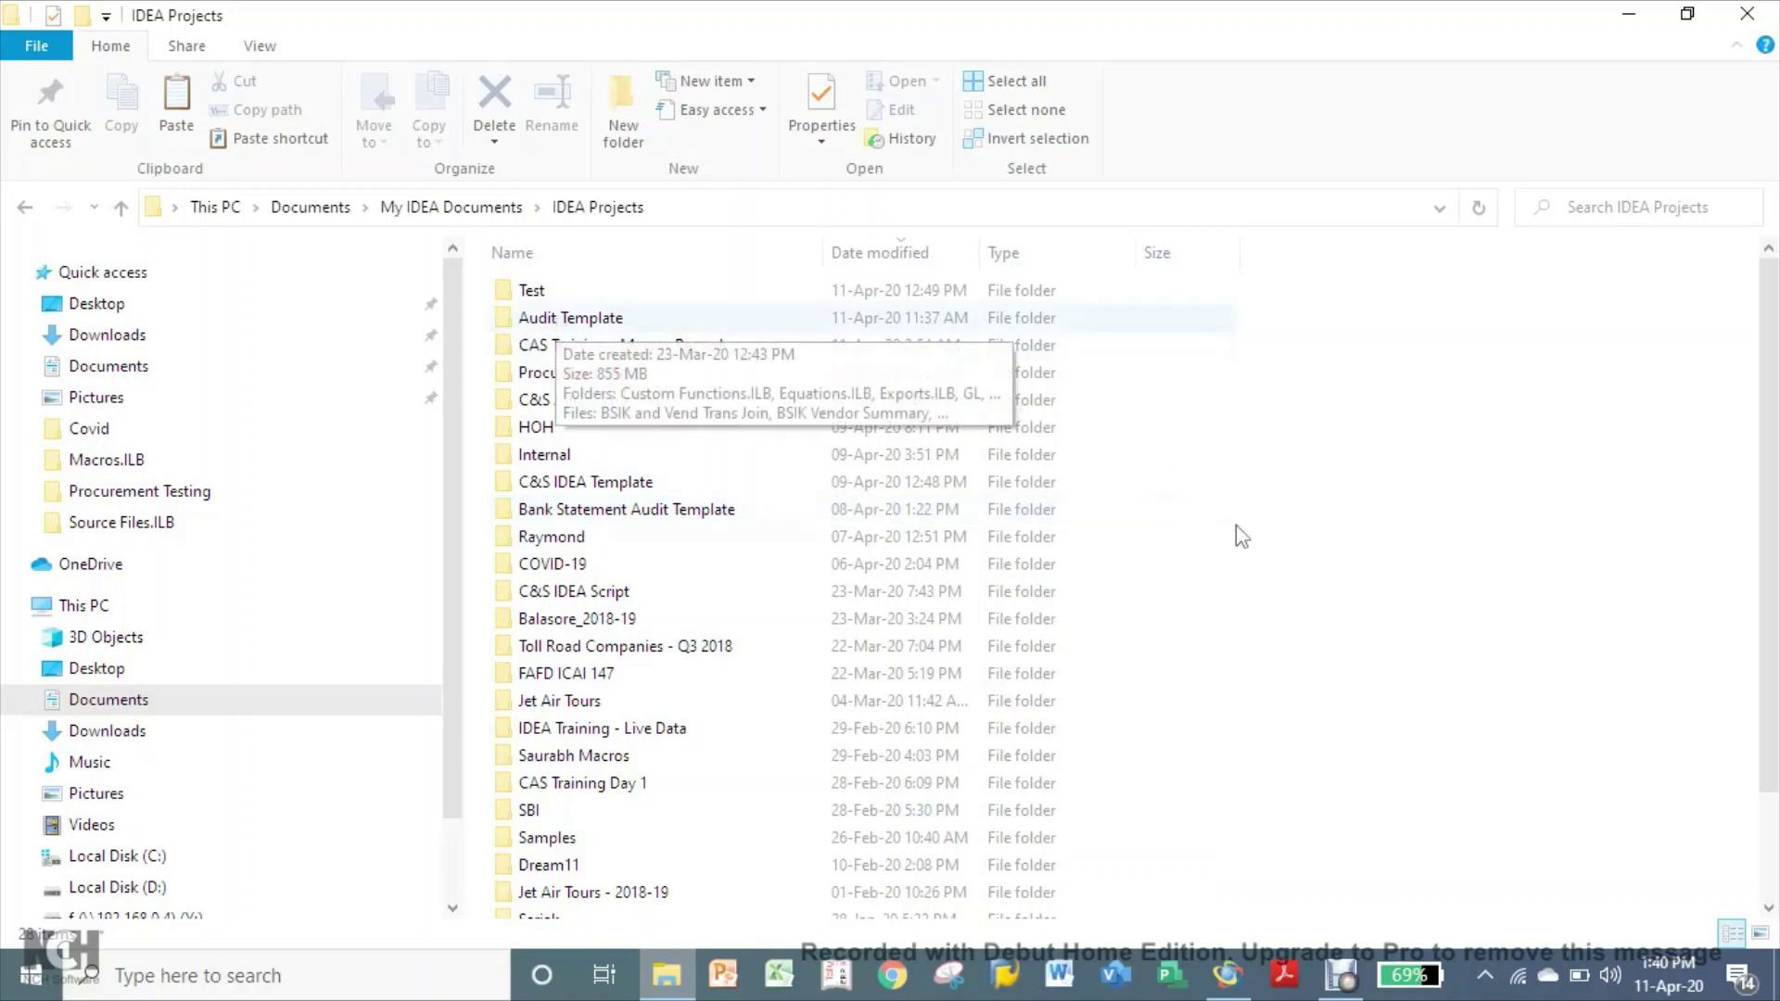
# - Open Test > Source Files.ILB to list the BSIK, EKKO, EKPO, LFA1, LFBK and PA files
pyautogui.click(1225, 988)
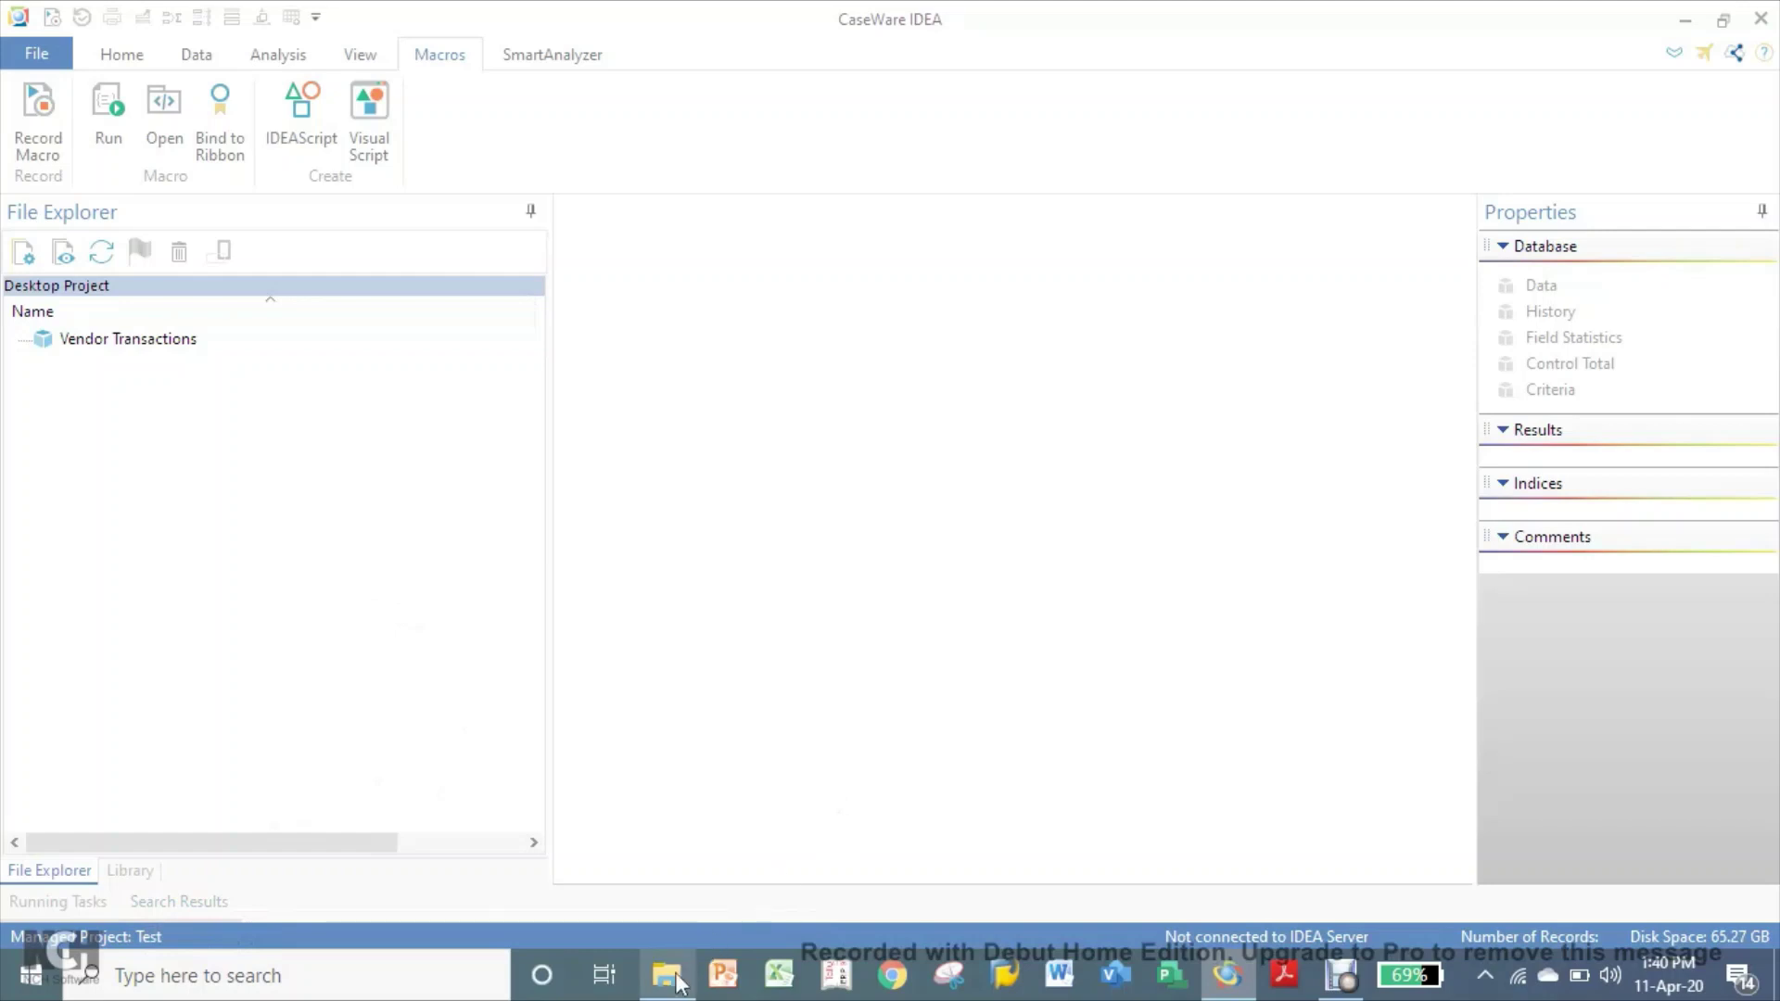
pyautogui.click(676, 977)
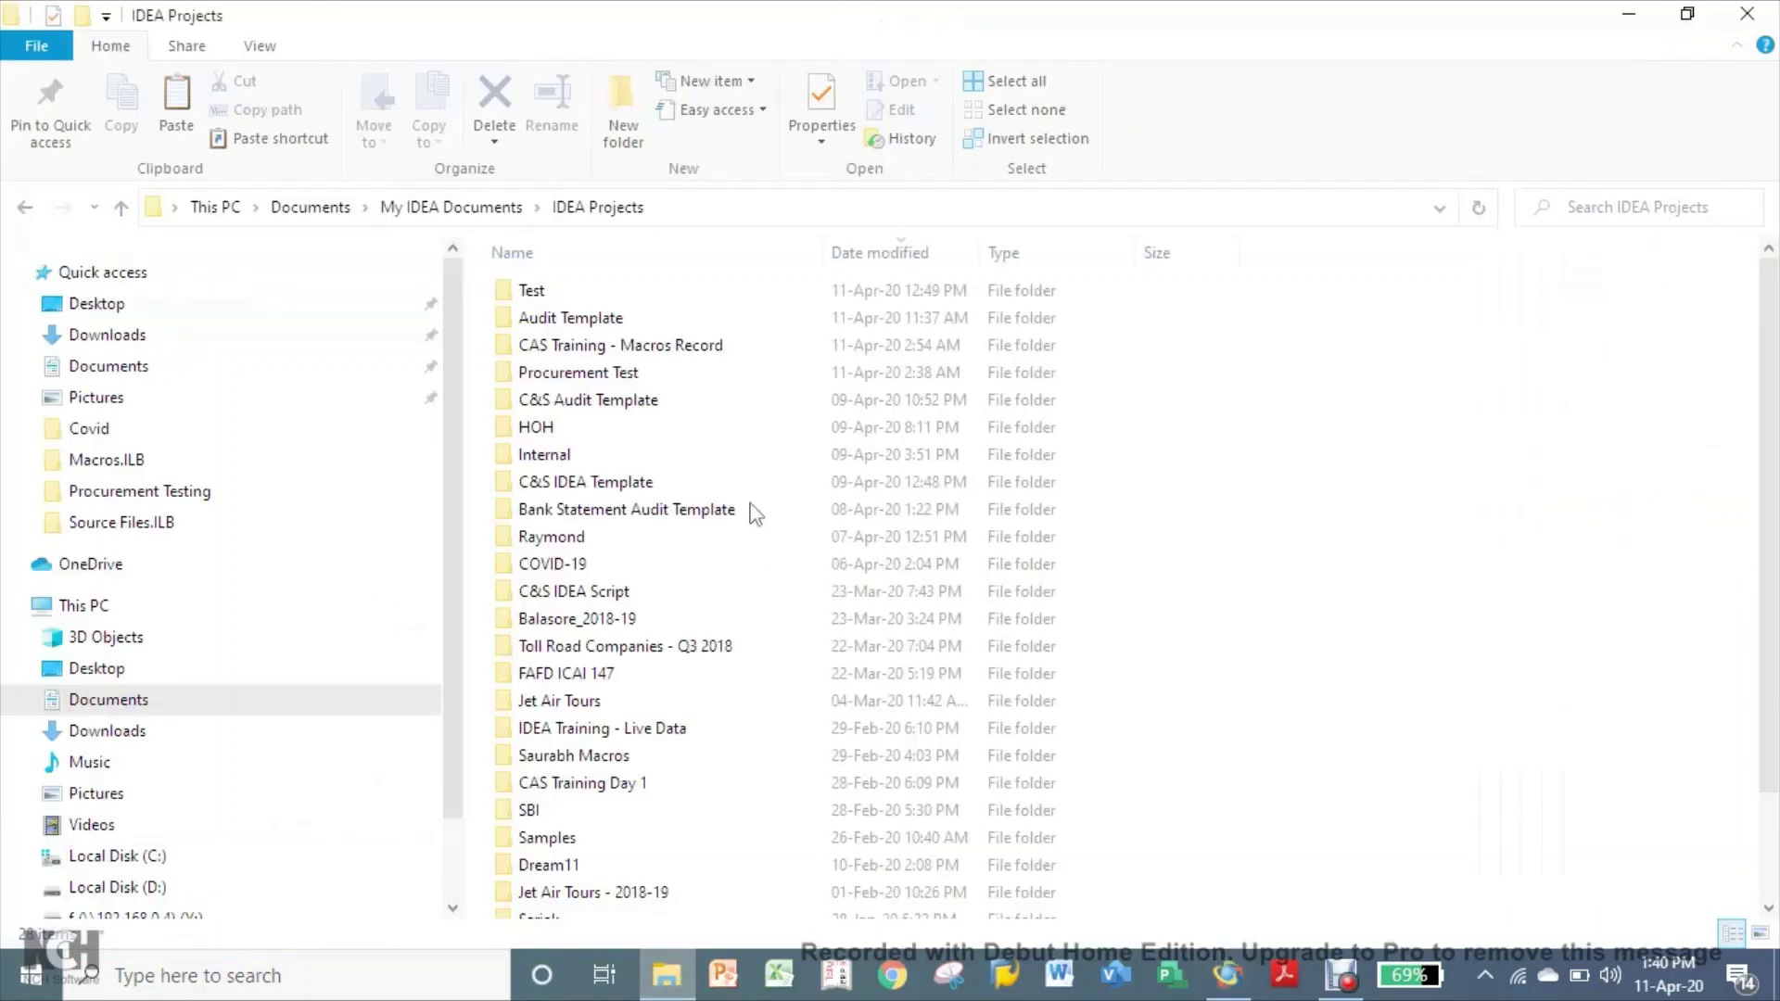
pyautogui.doubleClick(526, 295)
pyautogui.click(565, 513)
pyautogui.doubleClick(566, 512)
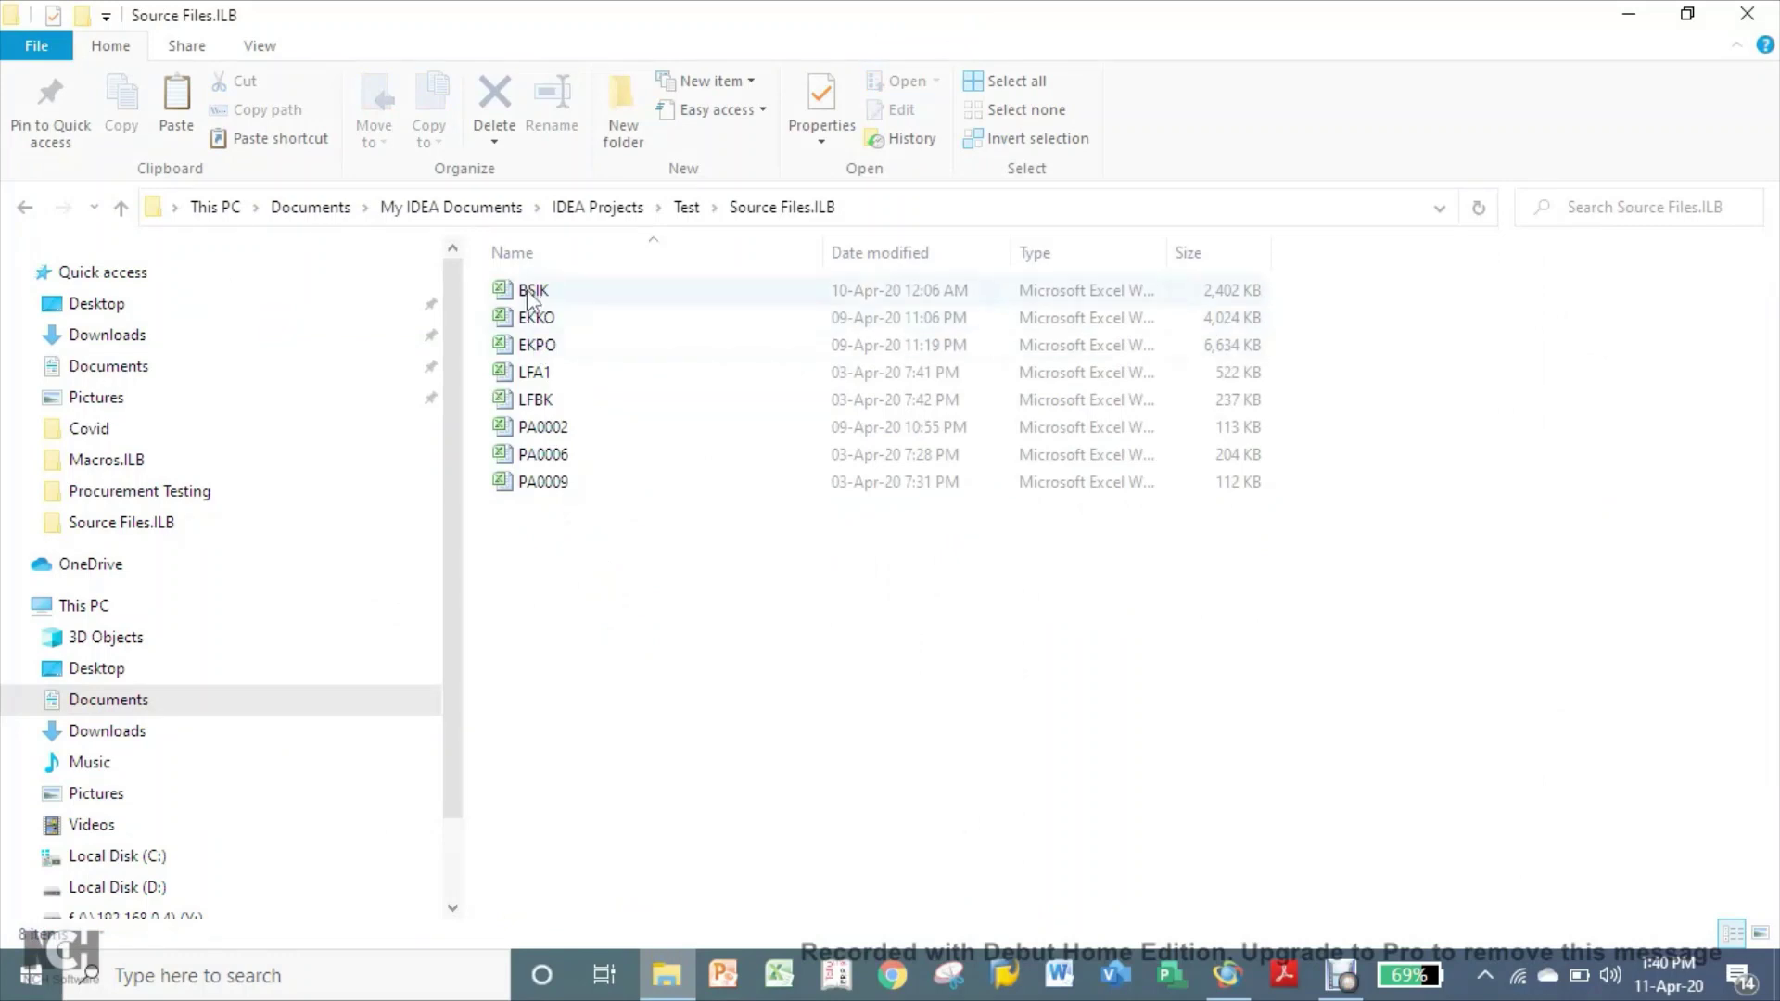
pyautogui.click(545, 493)
pyautogui.click(547, 600)
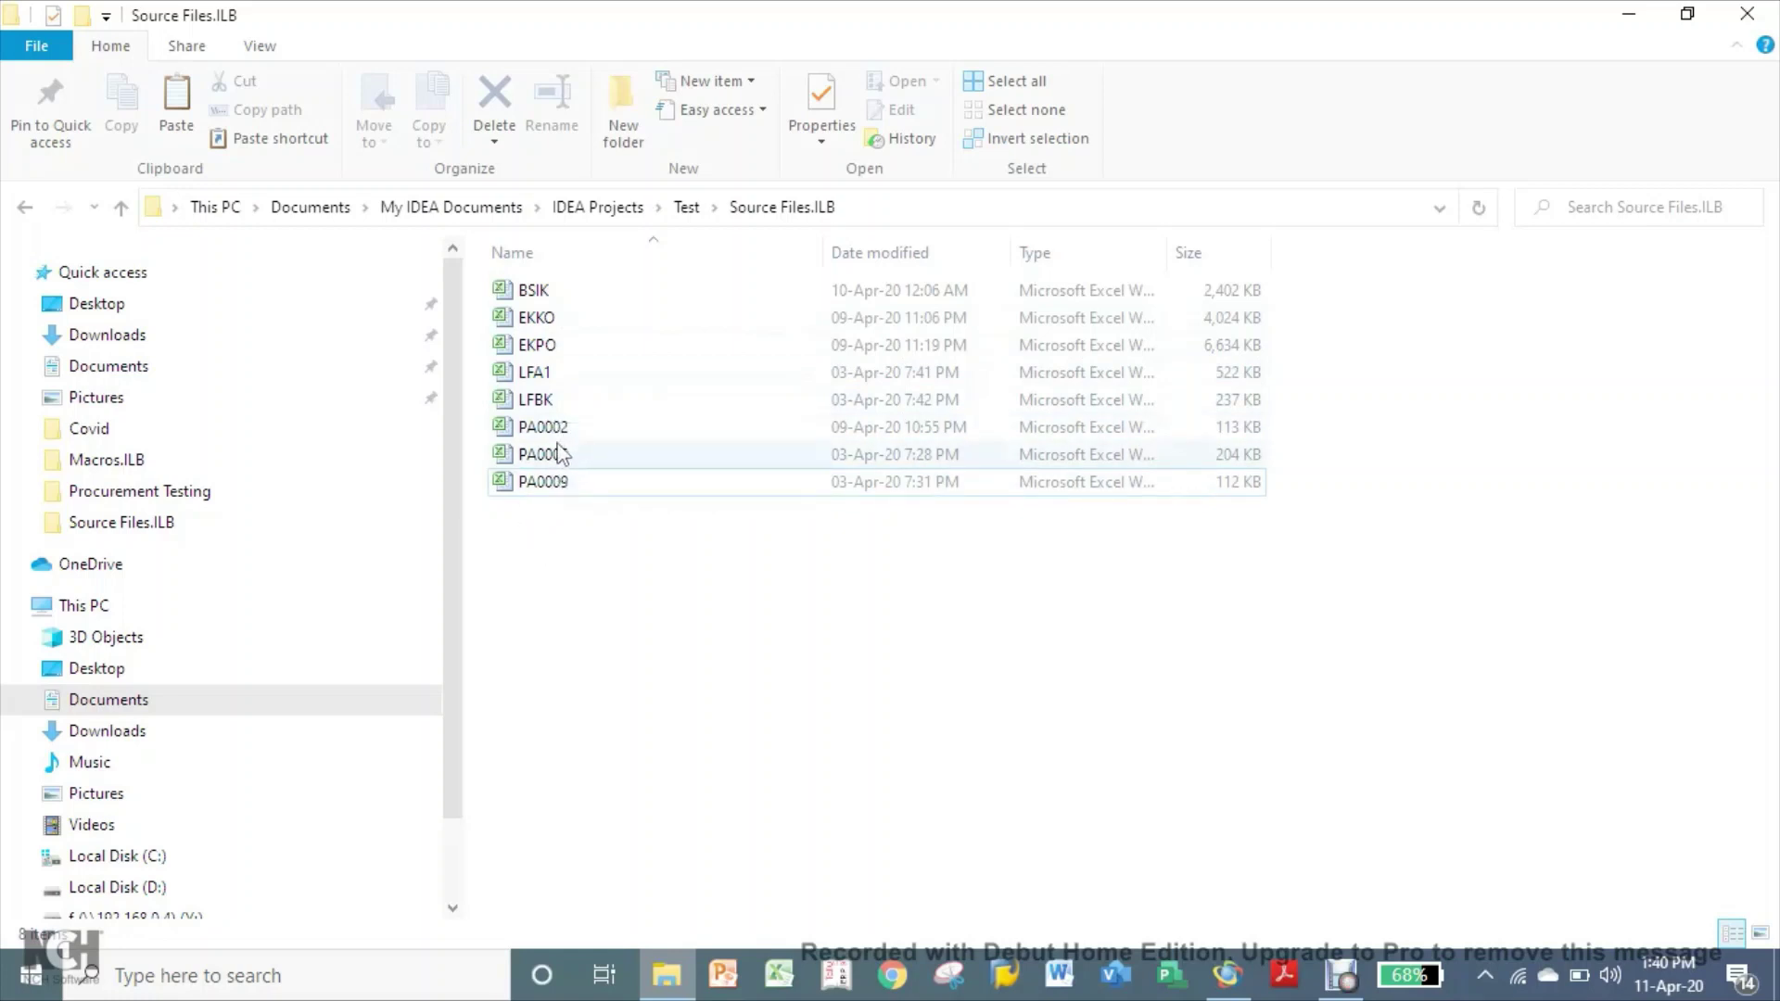
# - Confirm EKKO's data ends at row 33561 and PA0002's at row 2237
pyautogui.doubleClick(550, 324)
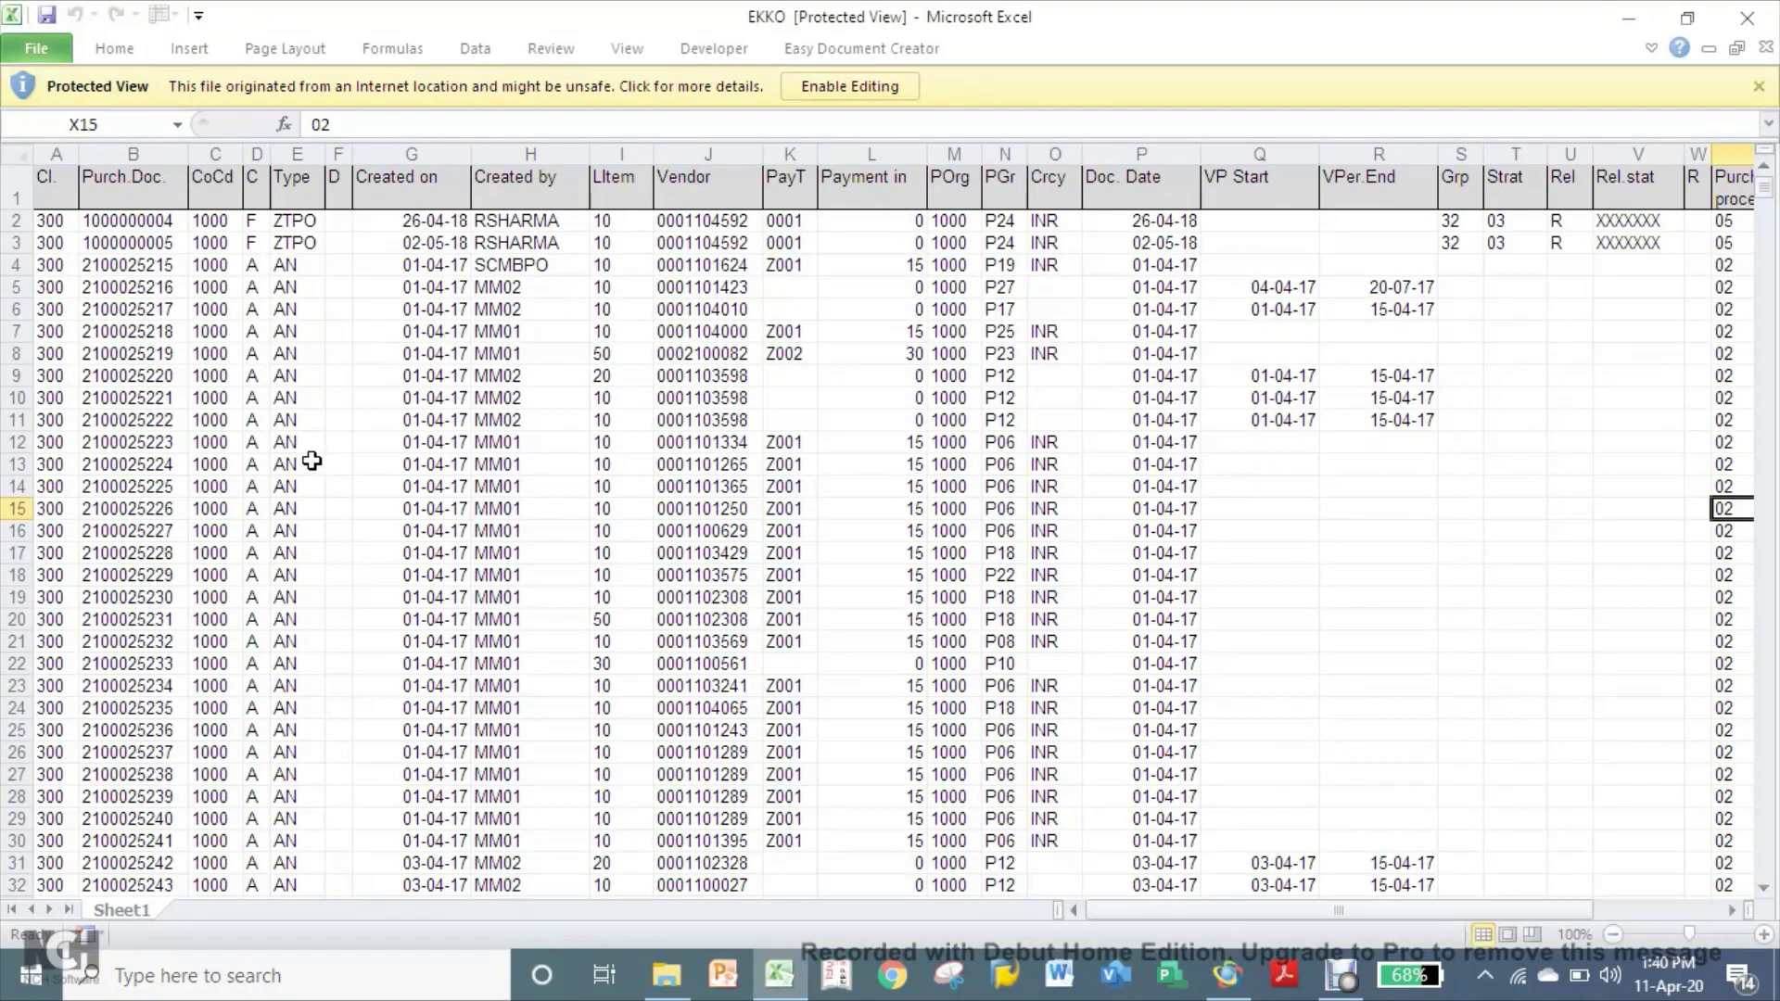
pyautogui.click(312, 461)
pyautogui.hotkey('ctrl', 'Down')
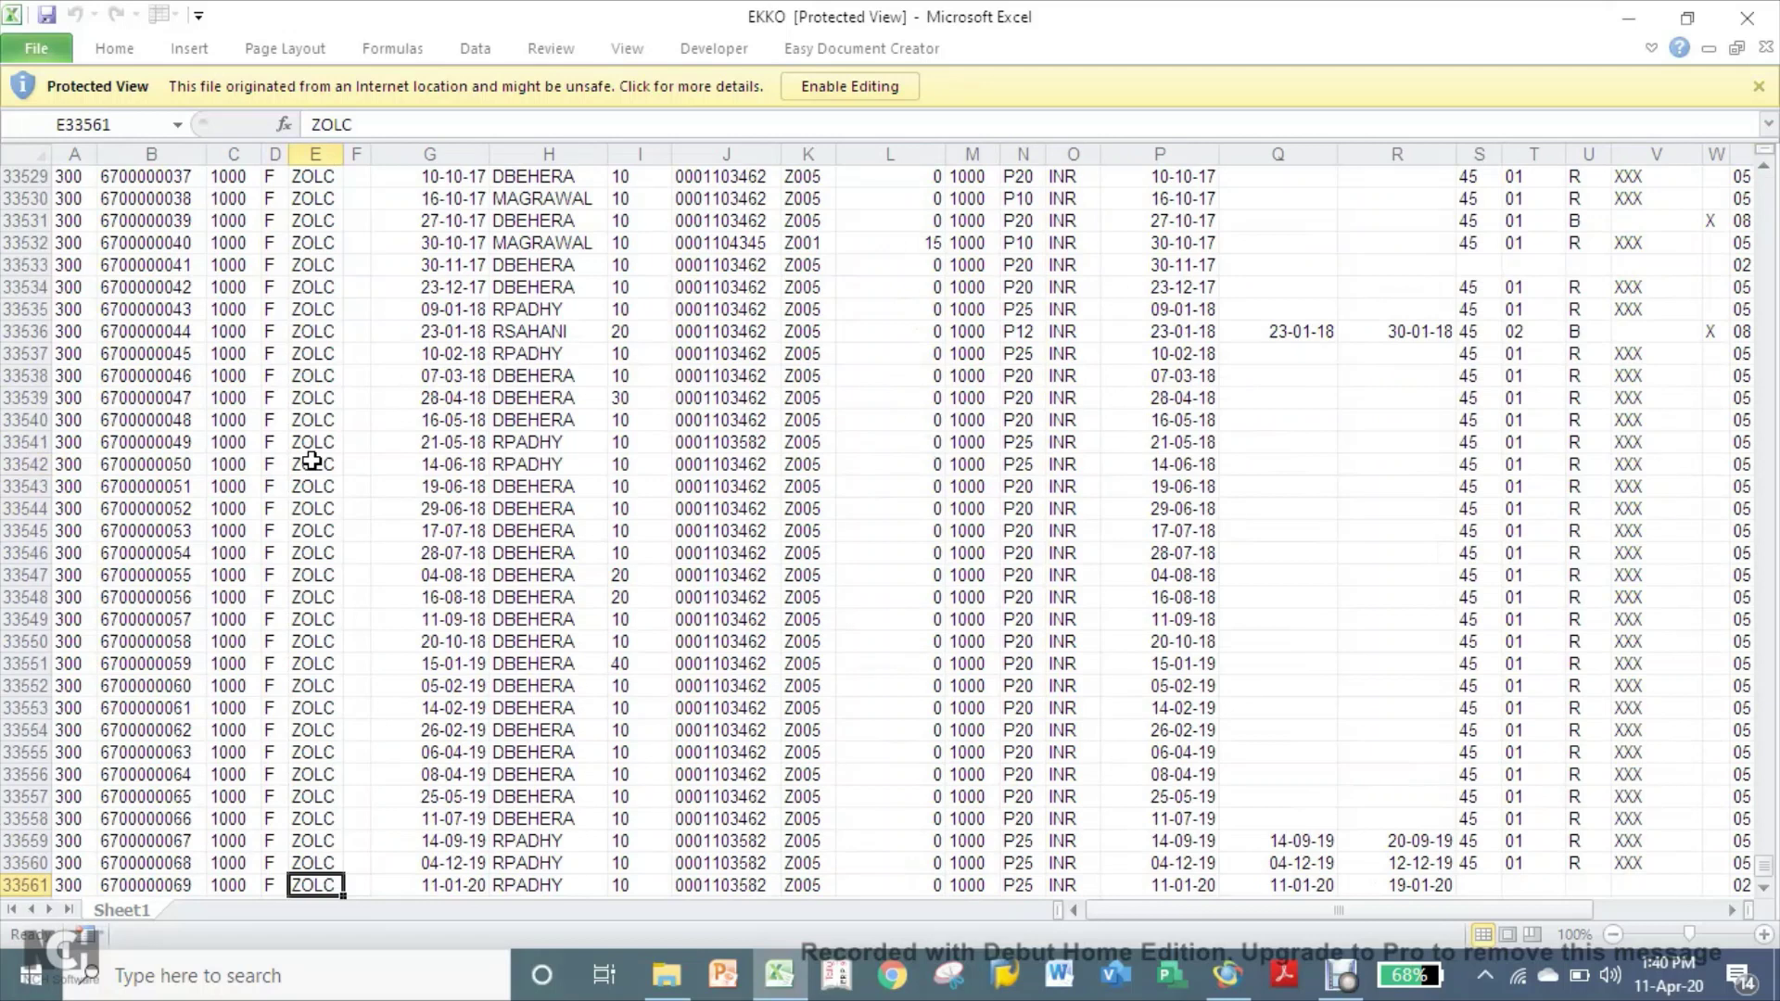
pyautogui.press('Left')
pyautogui.press('Left')
pyautogui.press('Left')
pyautogui.press('Left')
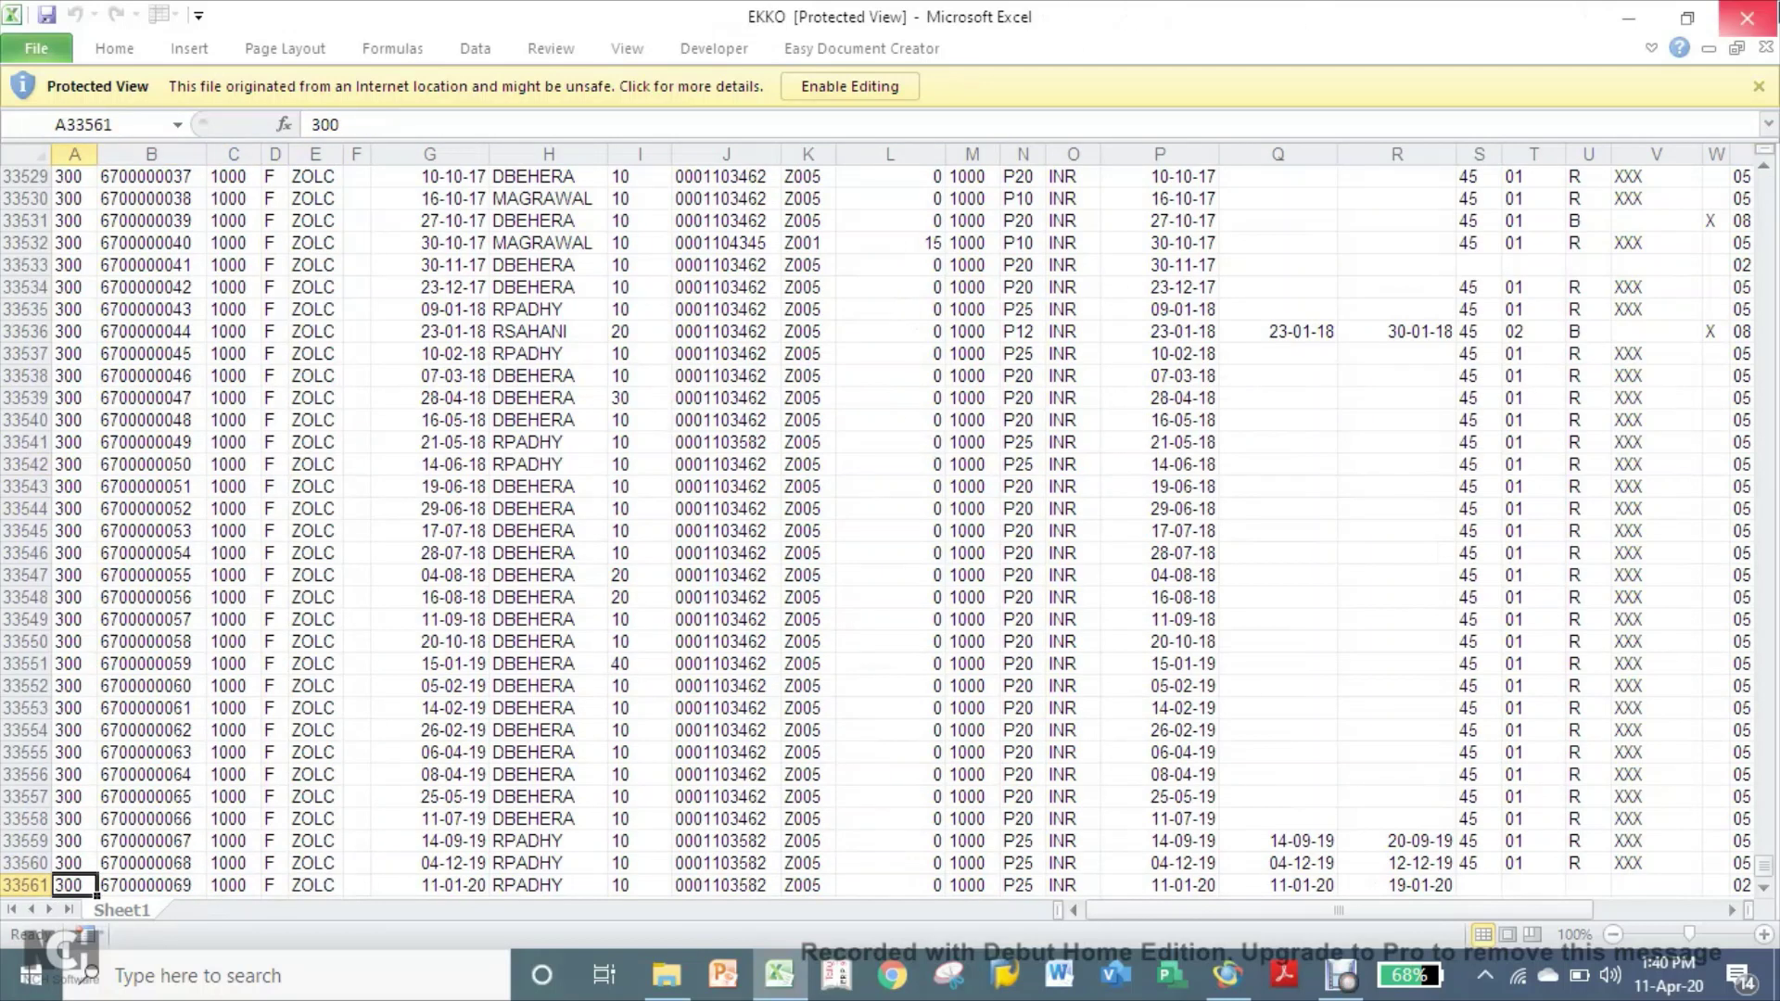
pyautogui.click(1746, 18)
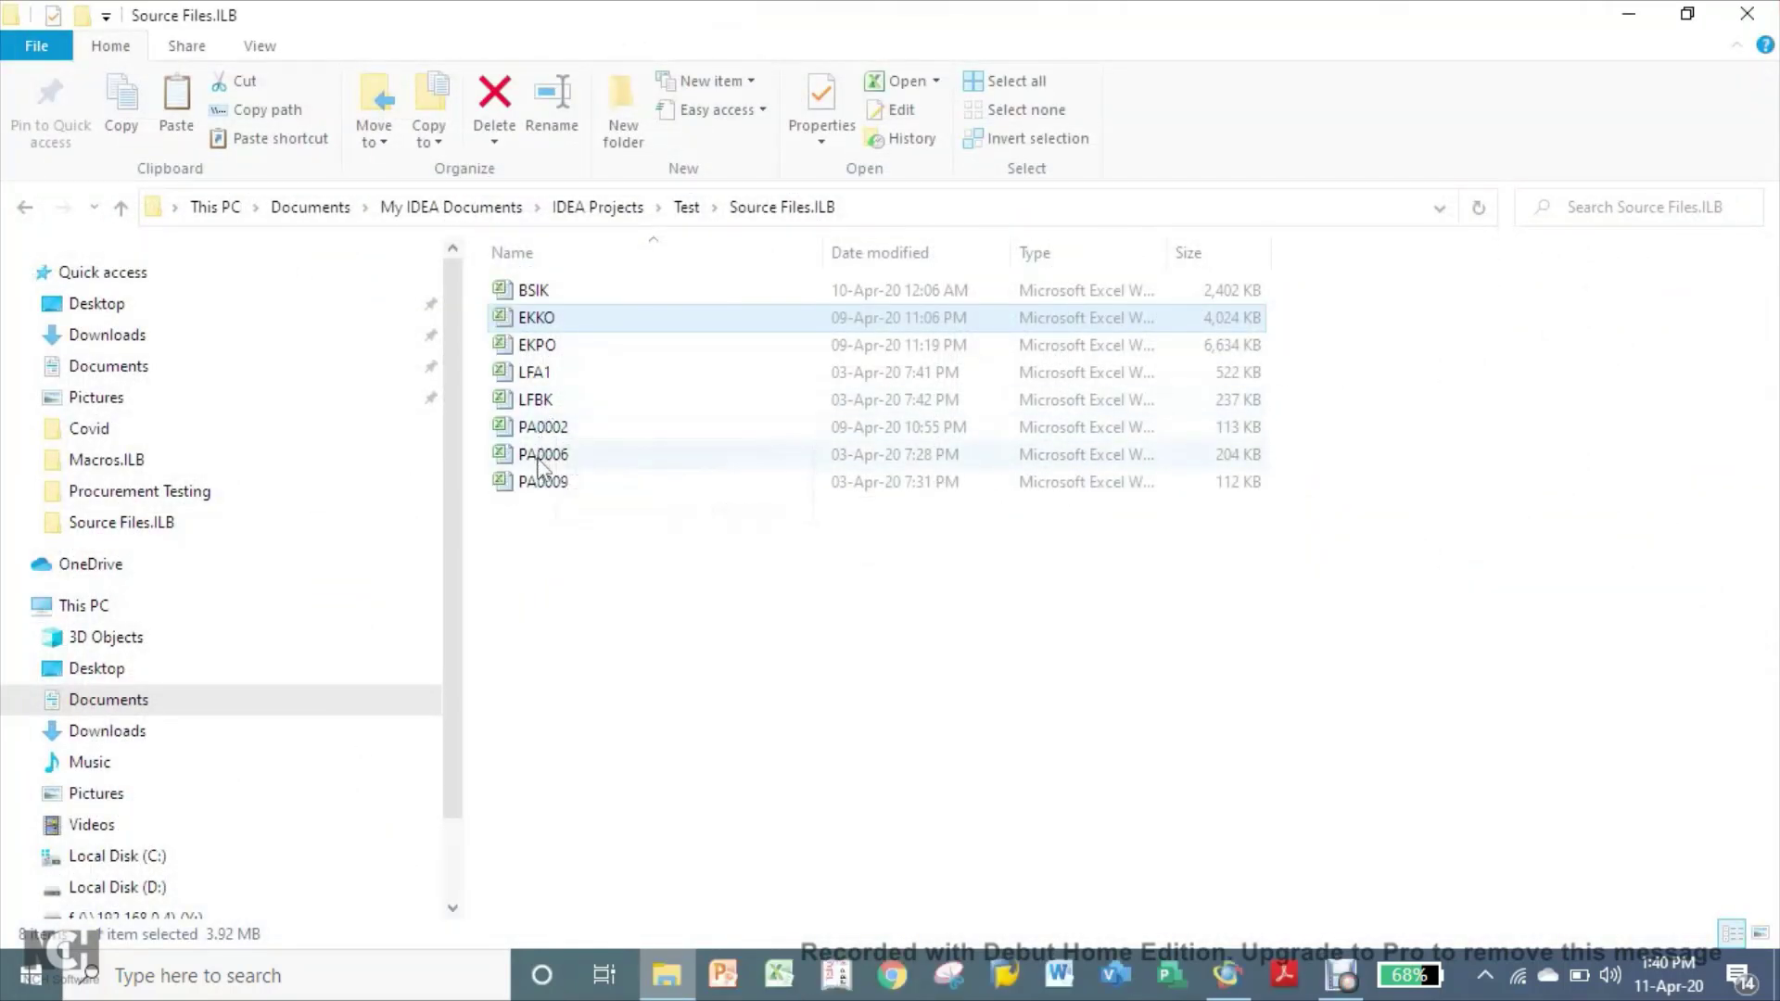
pyautogui.doubleClick(542, 426)
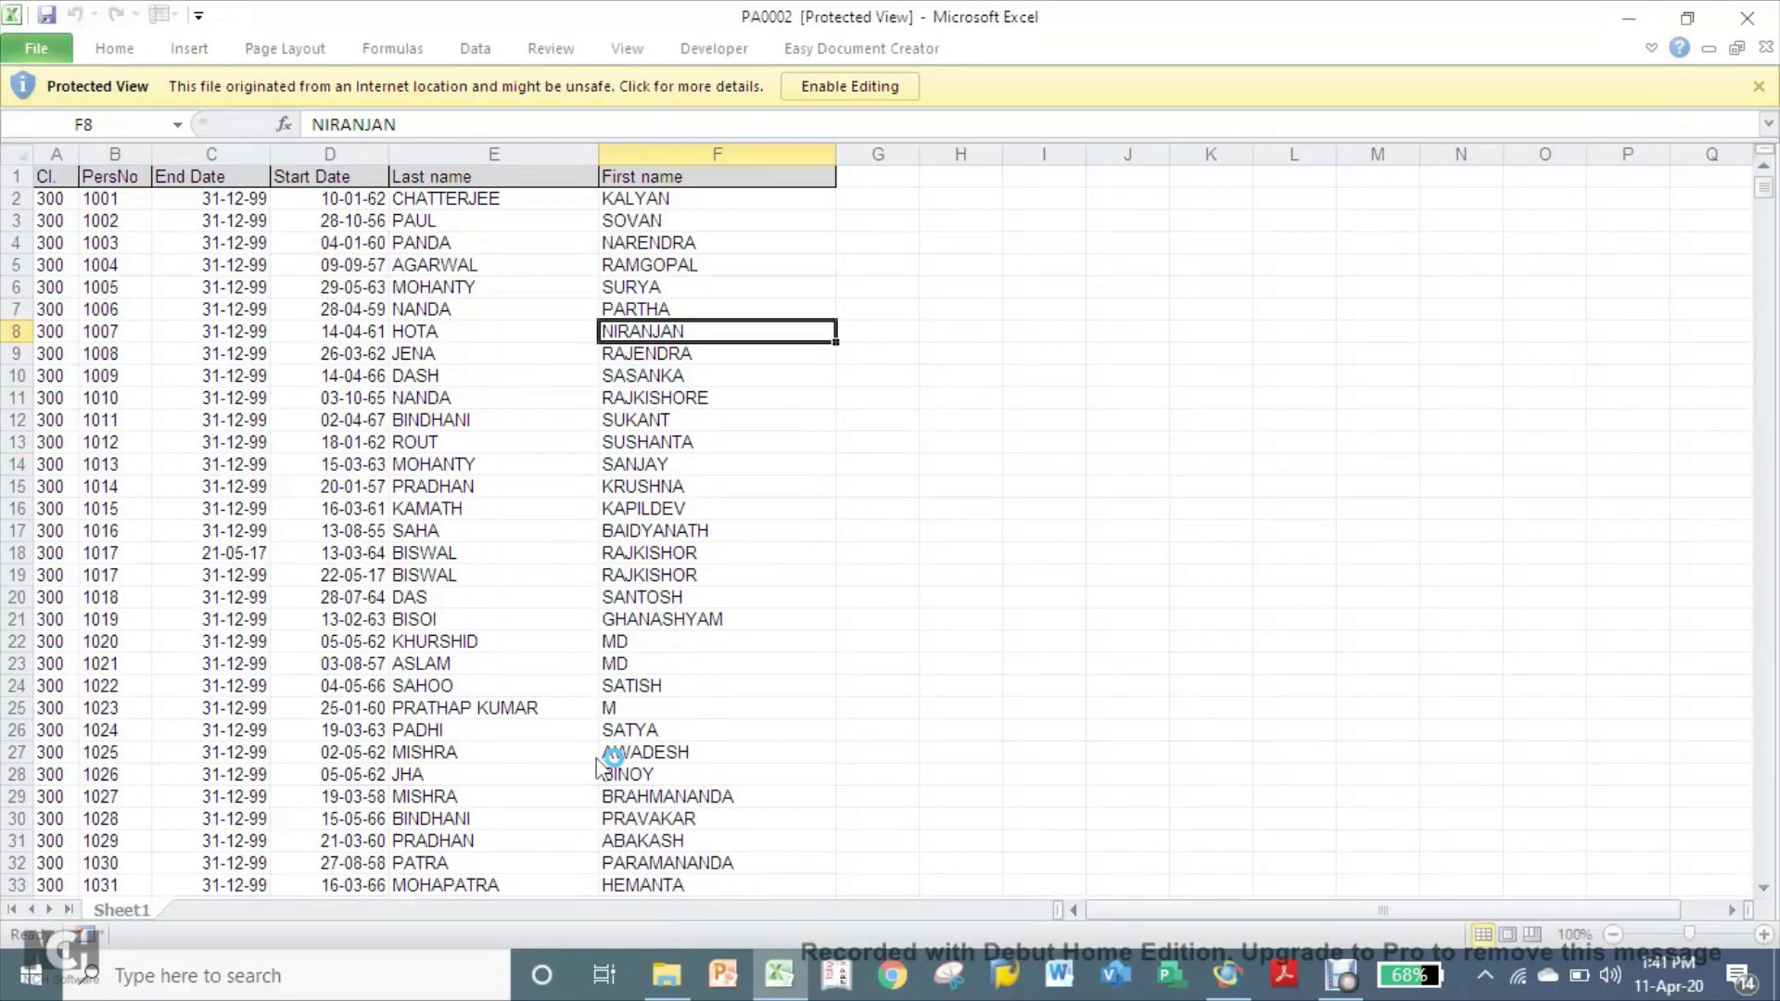
pyautogui.hotkey('ctrl', 'Down')
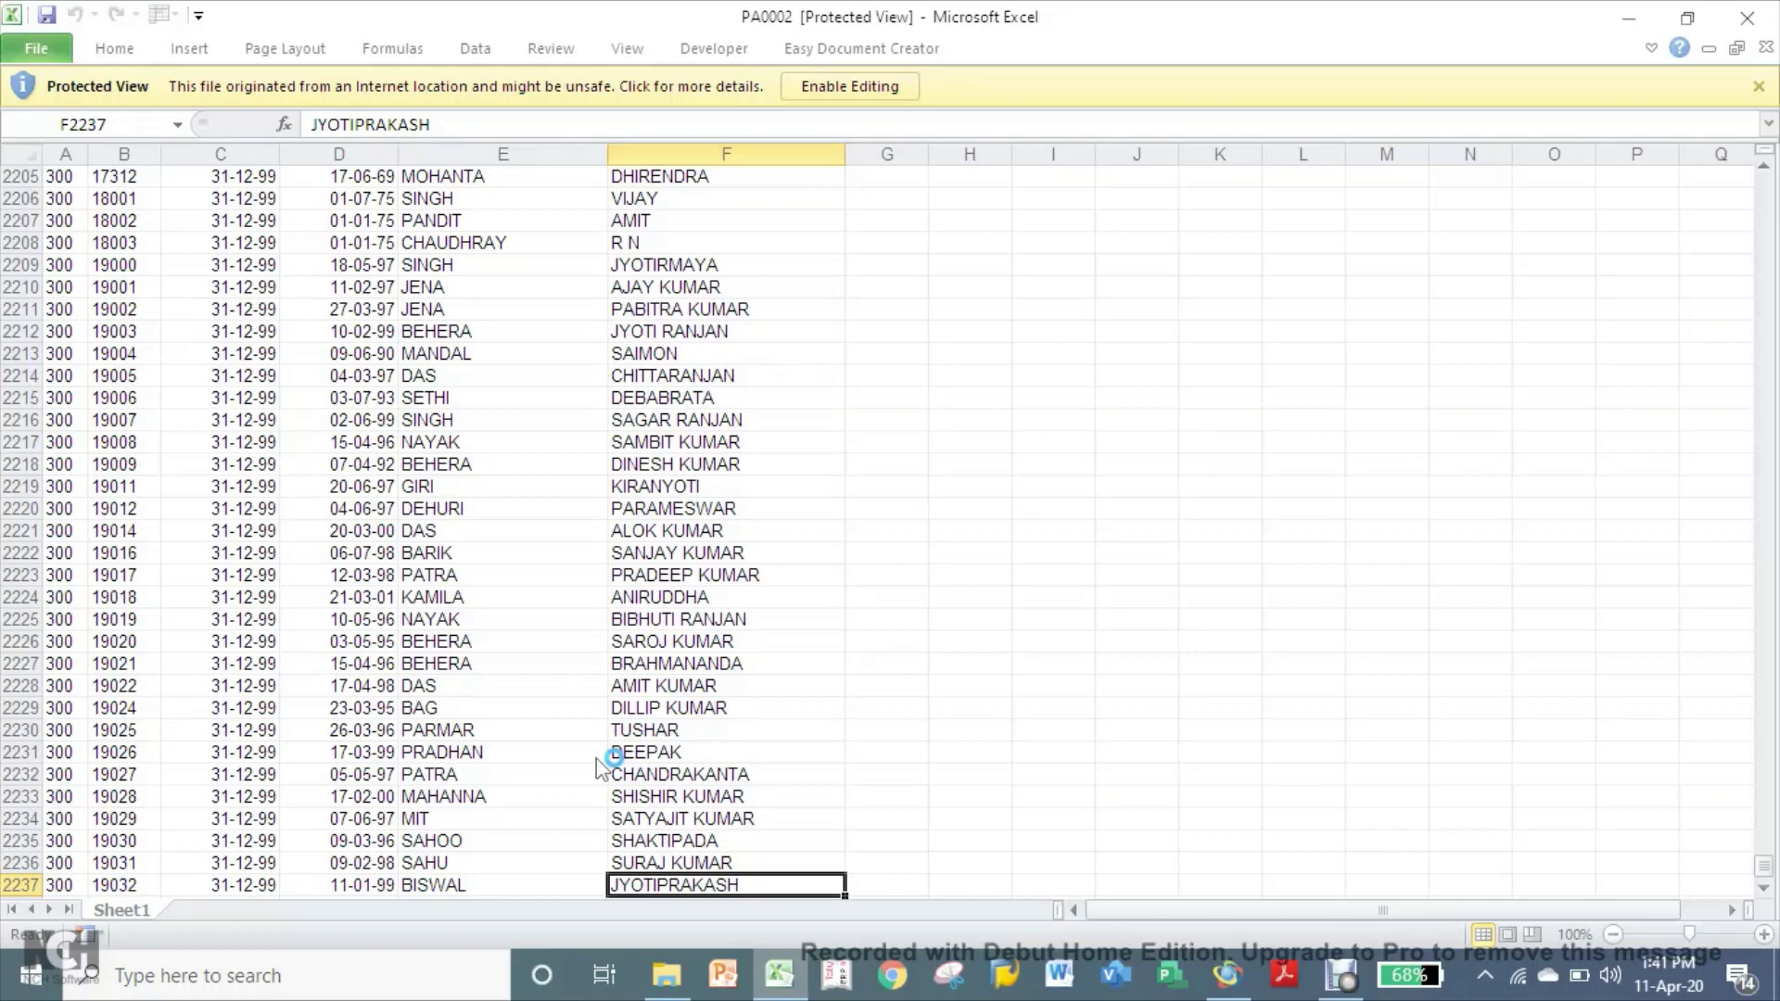
# - Close PA0002, check Macros.ILB for Procurement Template Macro, and return to CaseWare IDEA
pyautogui.click(1766, 16)
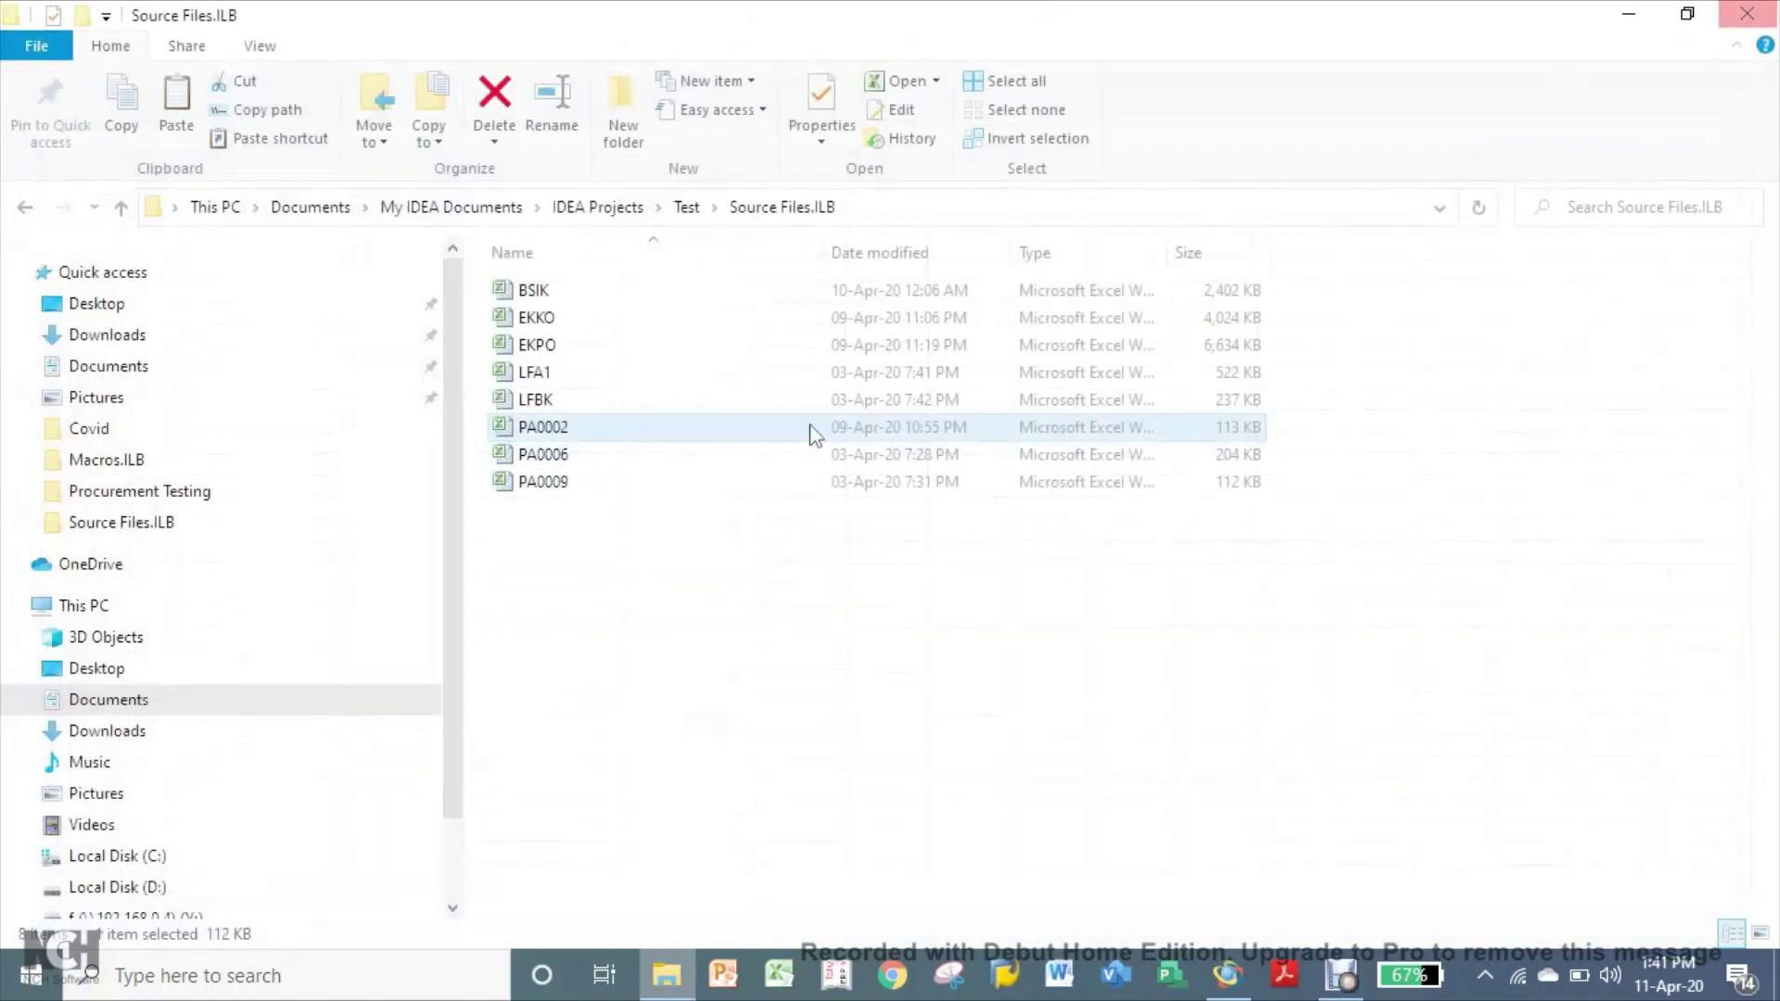
pyautogui.click(657, 558)
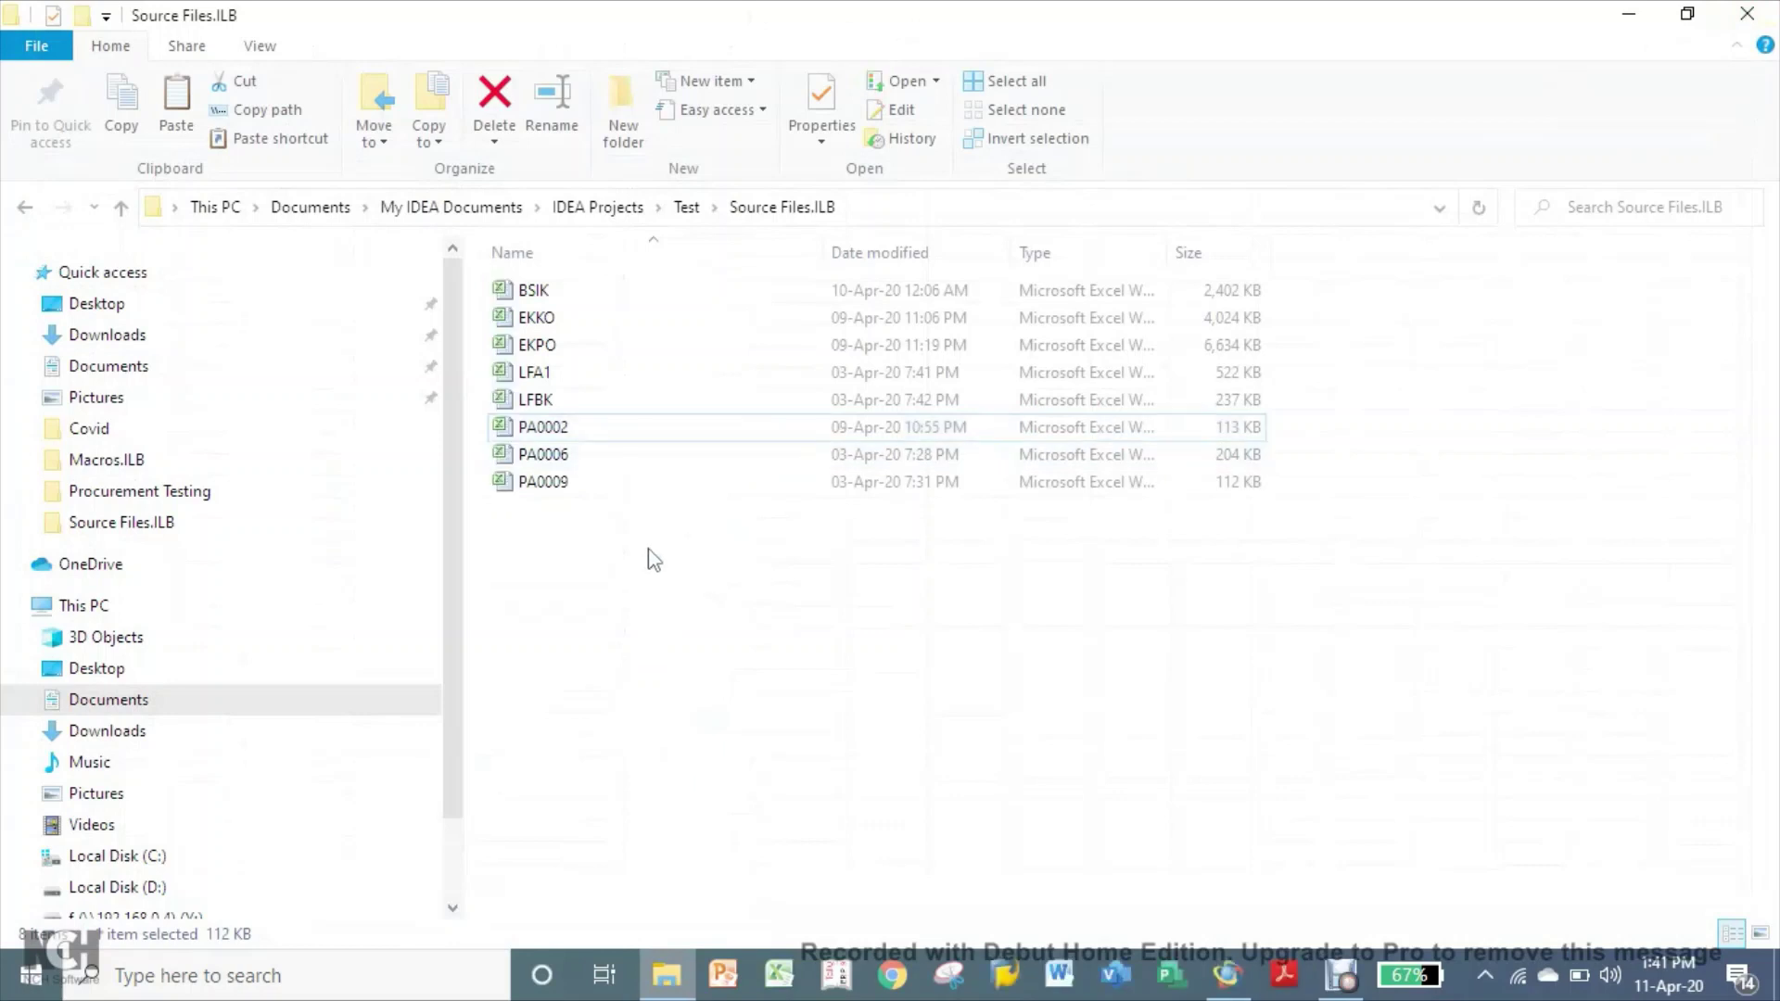
pyautogui.click(686, 208)
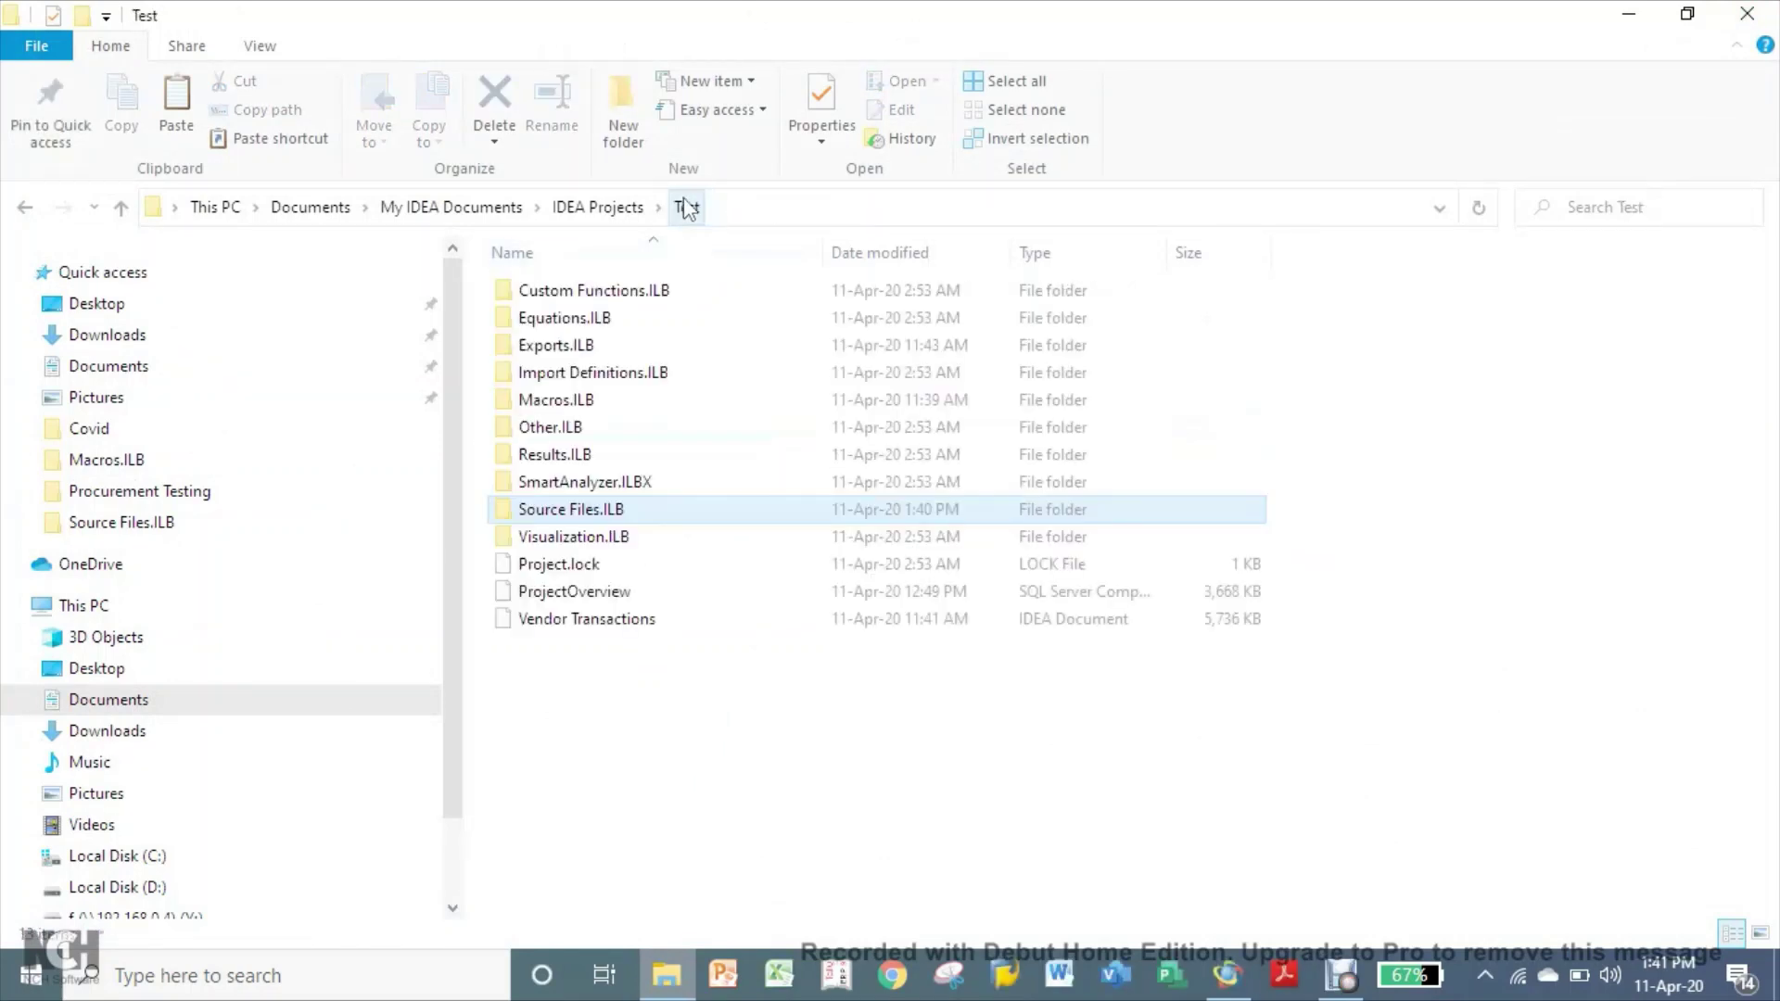
pyautogui.doubleClick(561, 400)
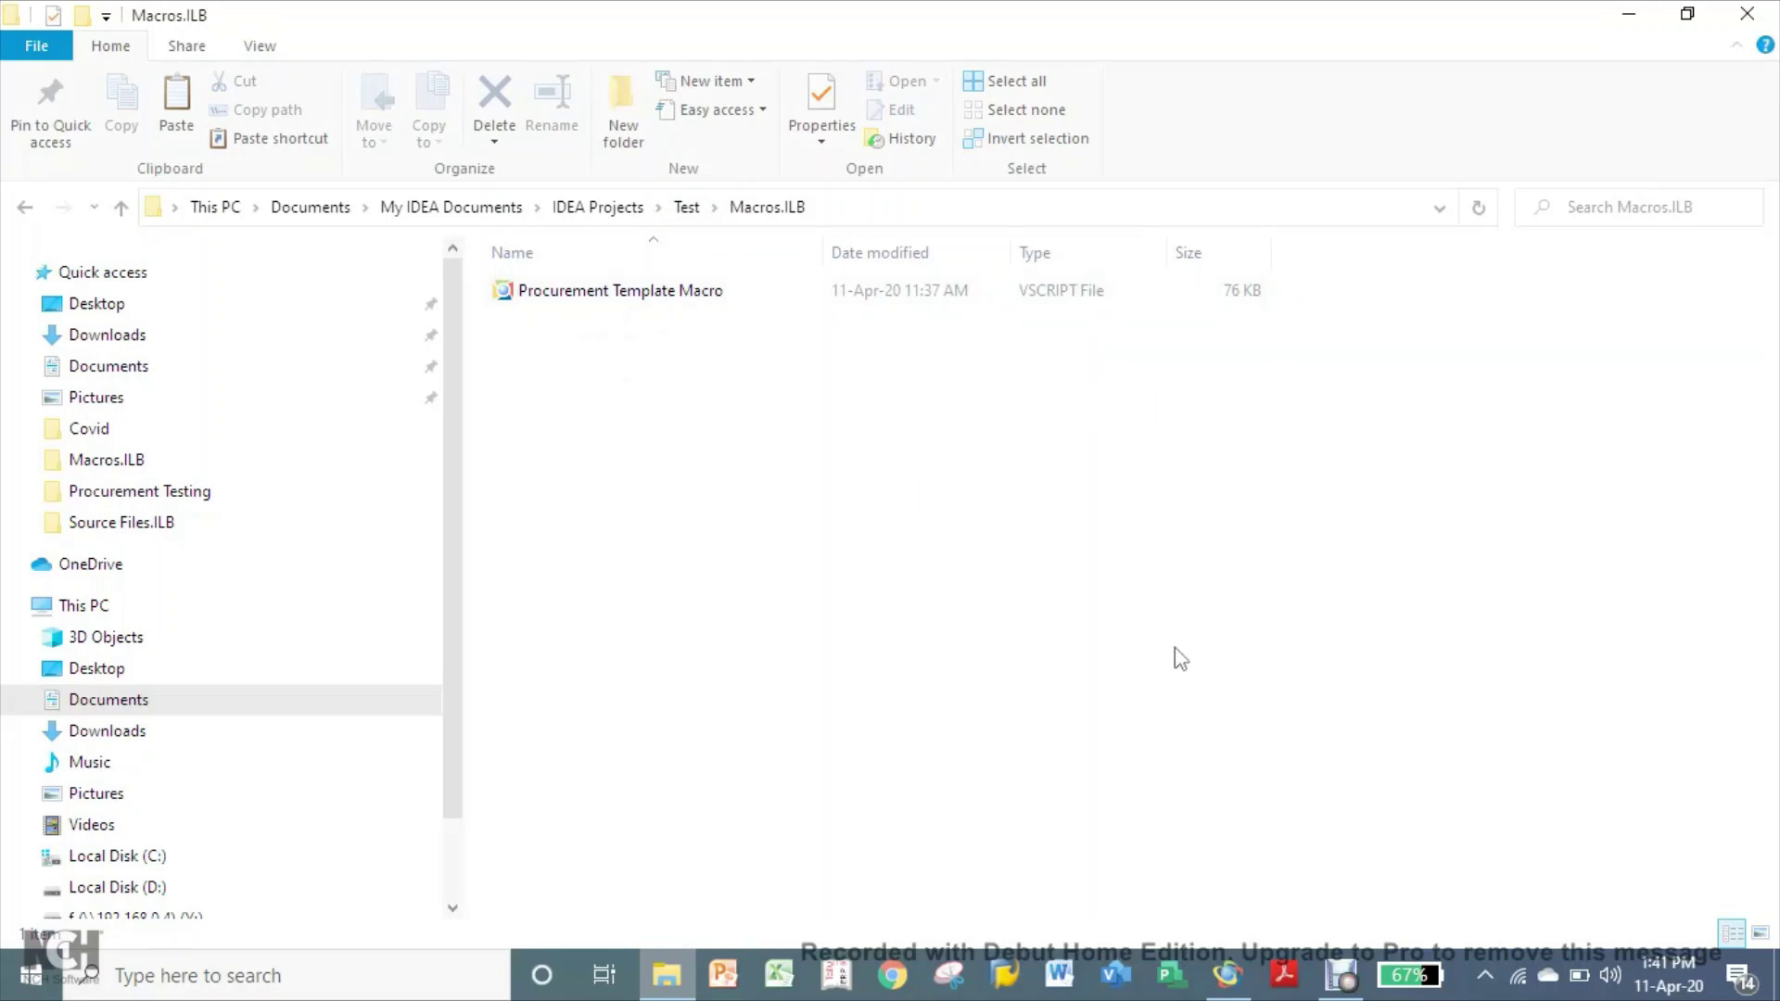
pyautogui.click(1228, 992)
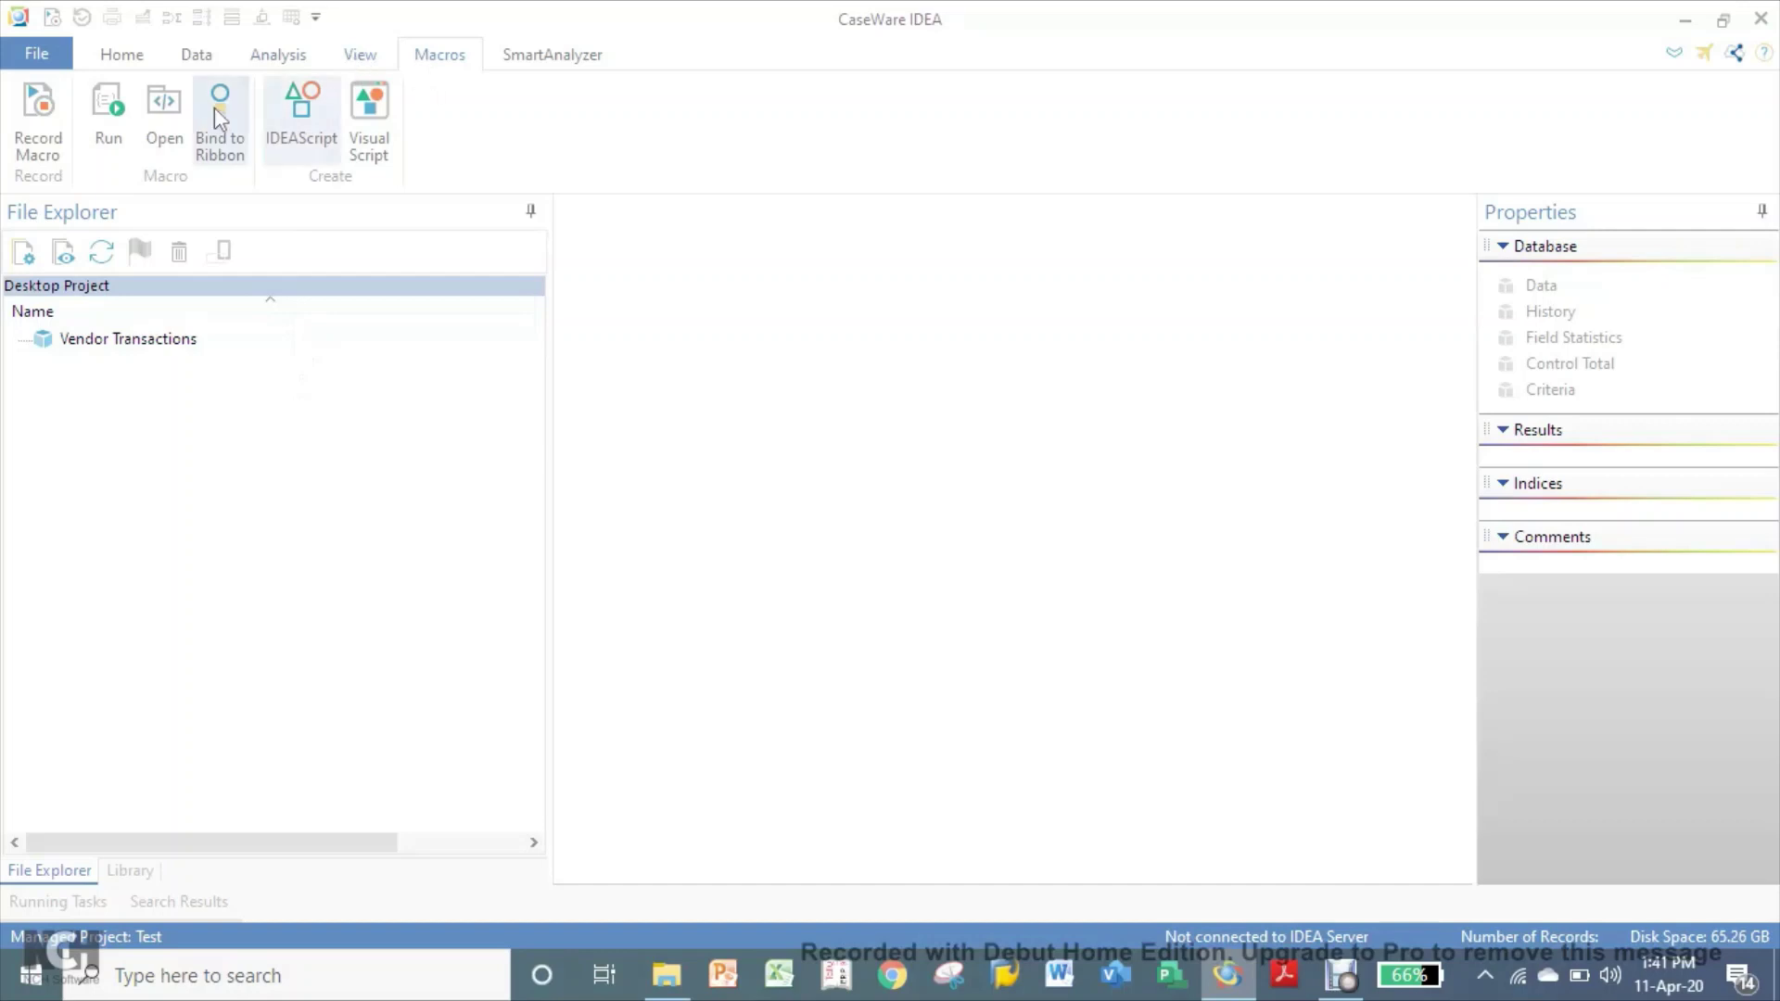
# - Open Procurement Template Macro.vscript in the Visual Script Editor
pyautogui.click(159, 135)
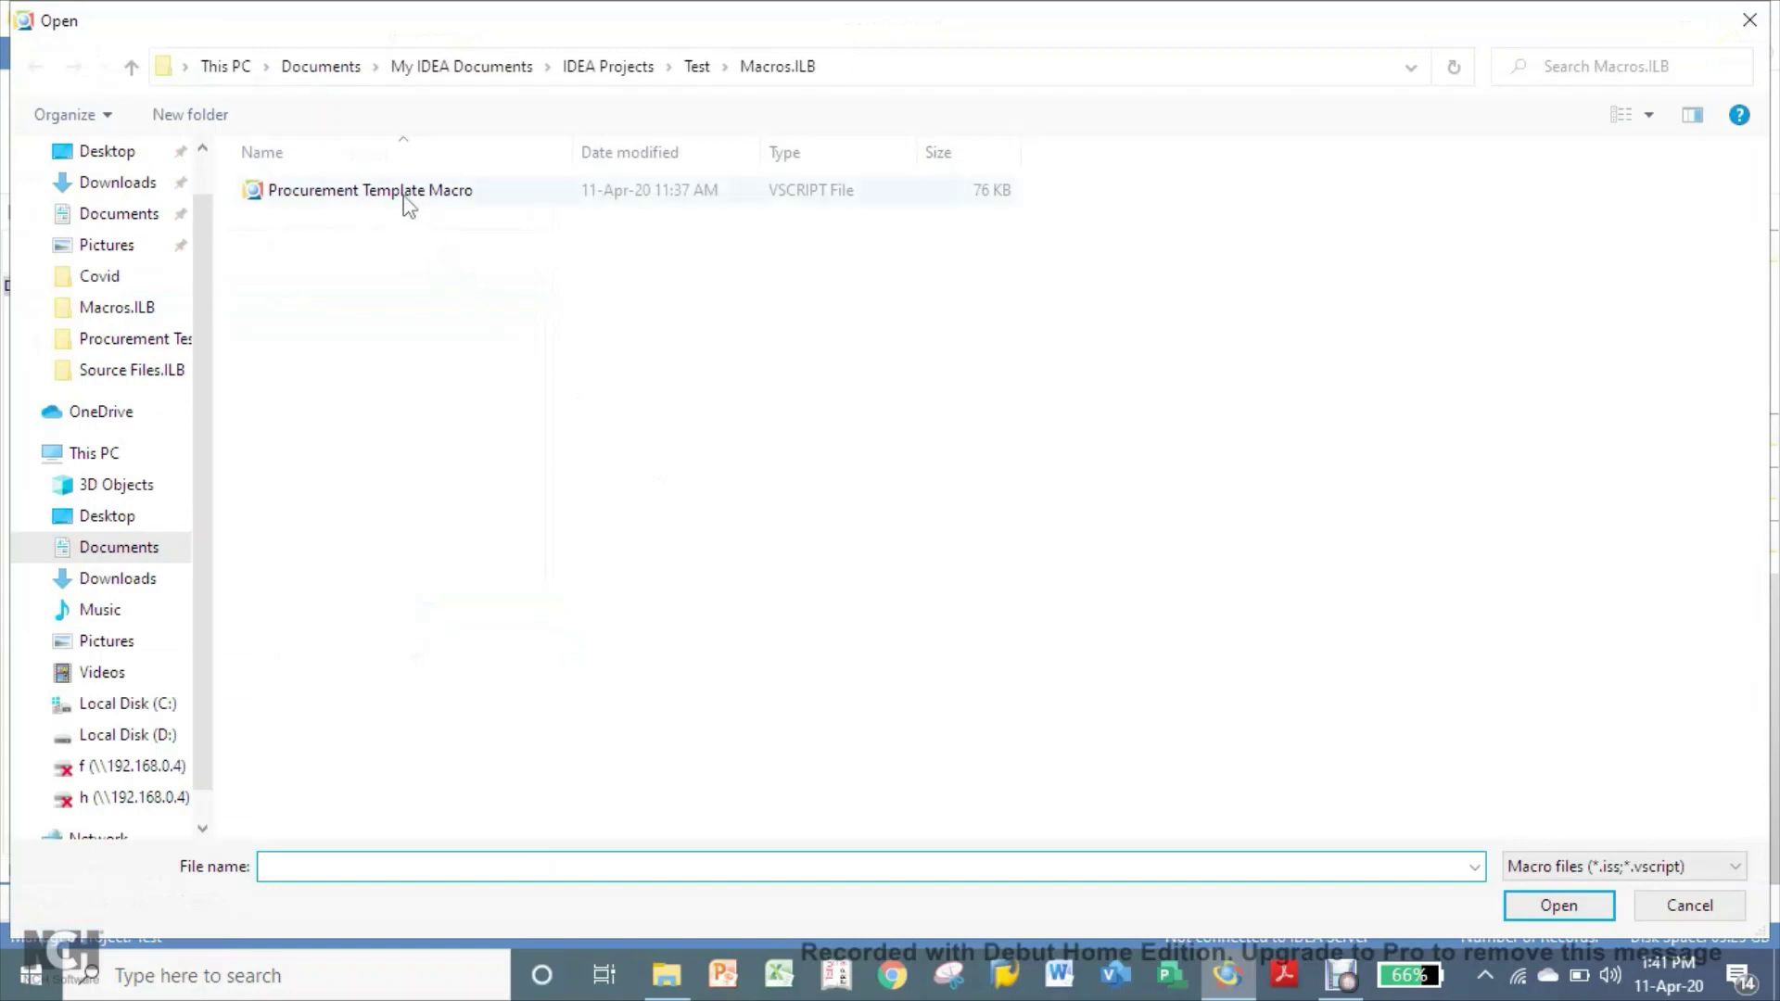
pyautogui.click(405, 195)
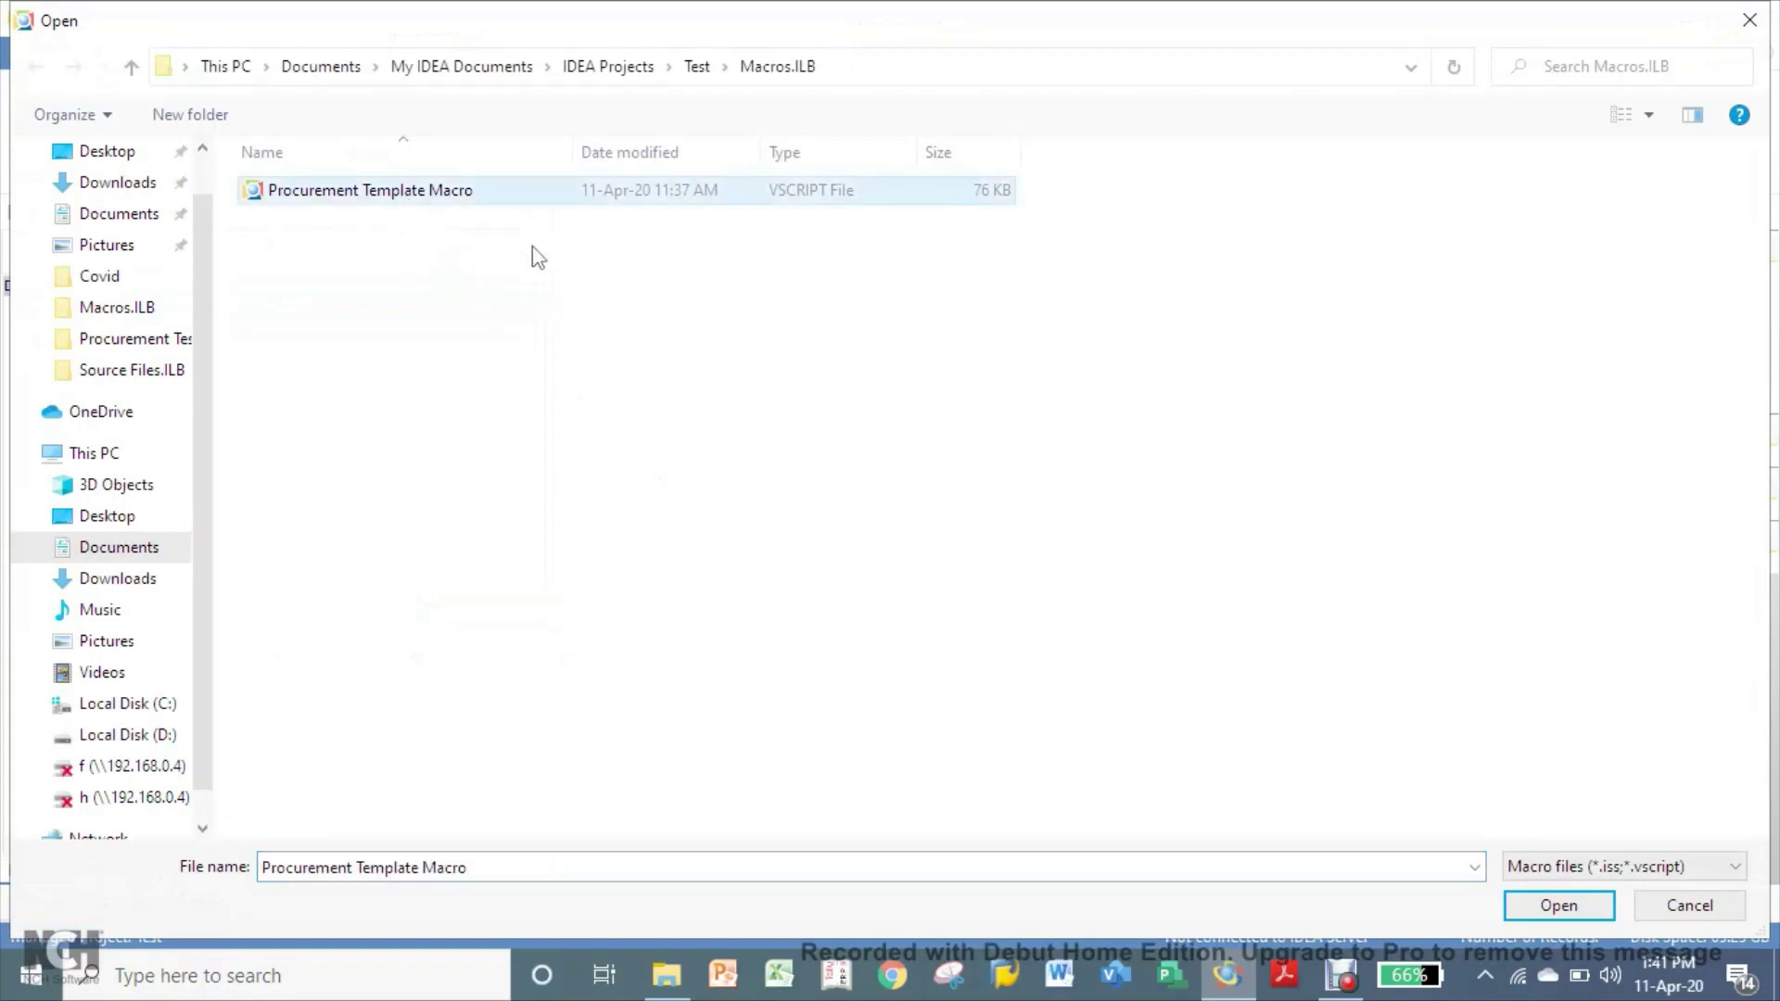
pyautogui.click(1557, 905)
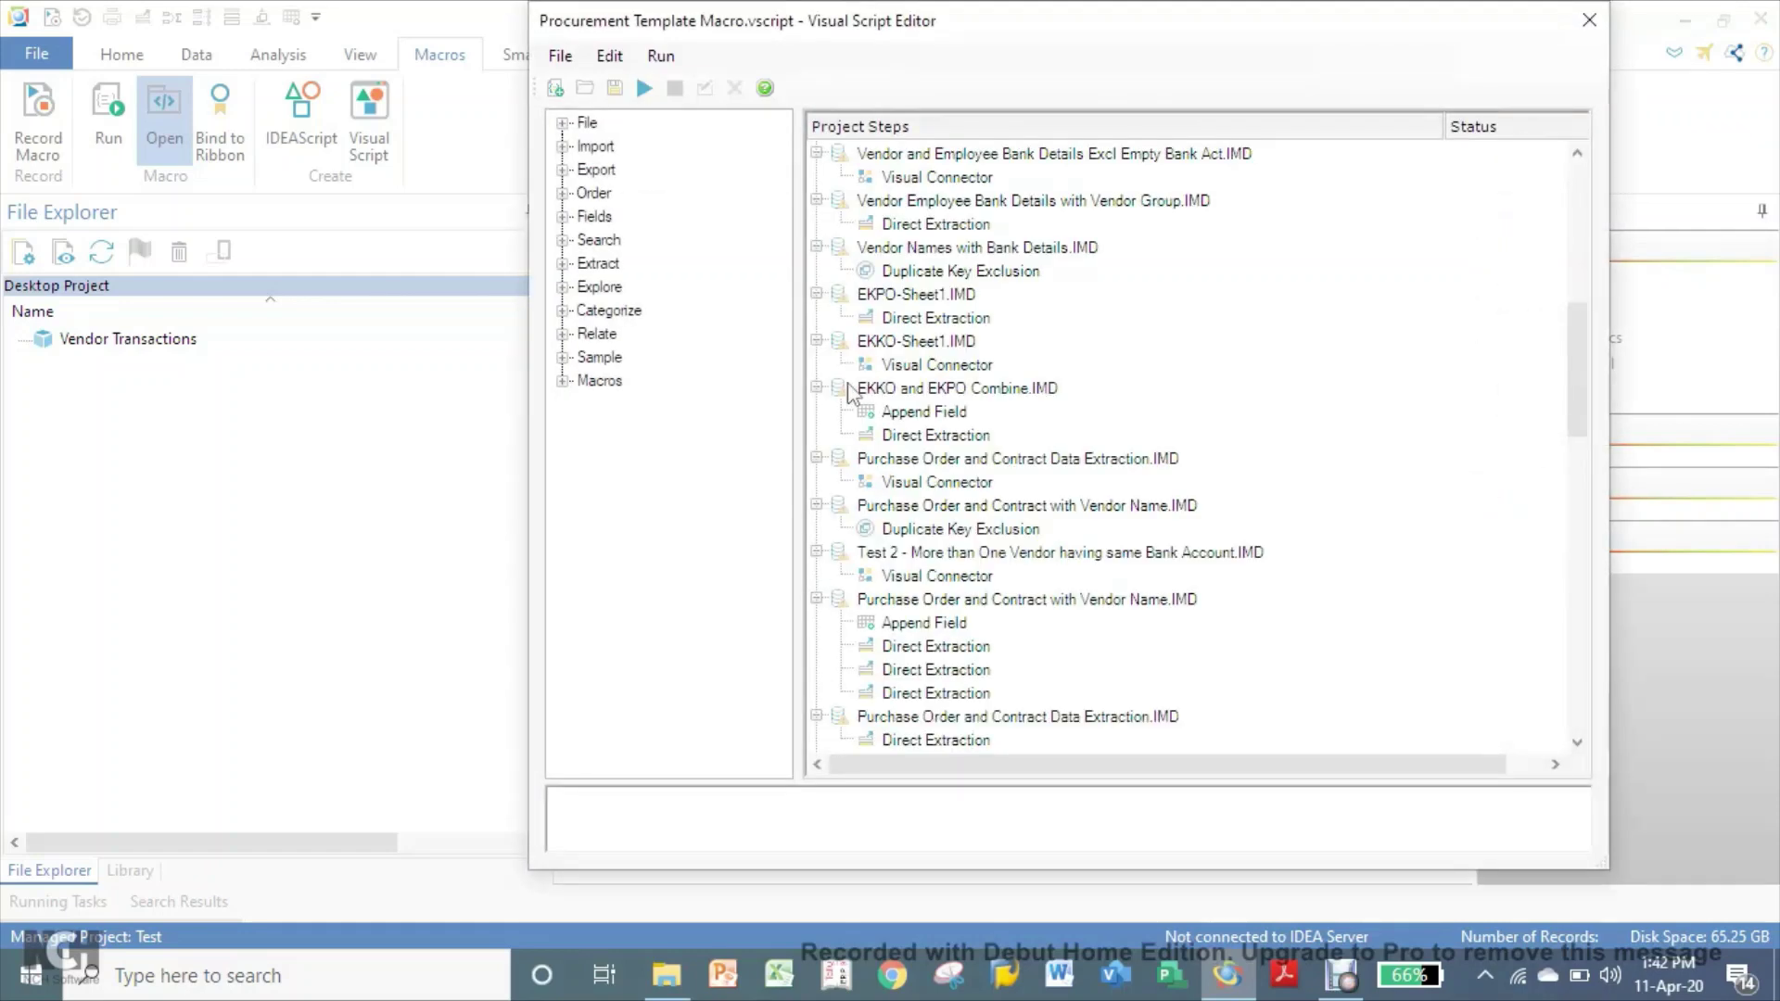
# - Scroll the Project Steps from the Excel imports down to the Test 1–16 exports
pyautogui.click(1579, 179)
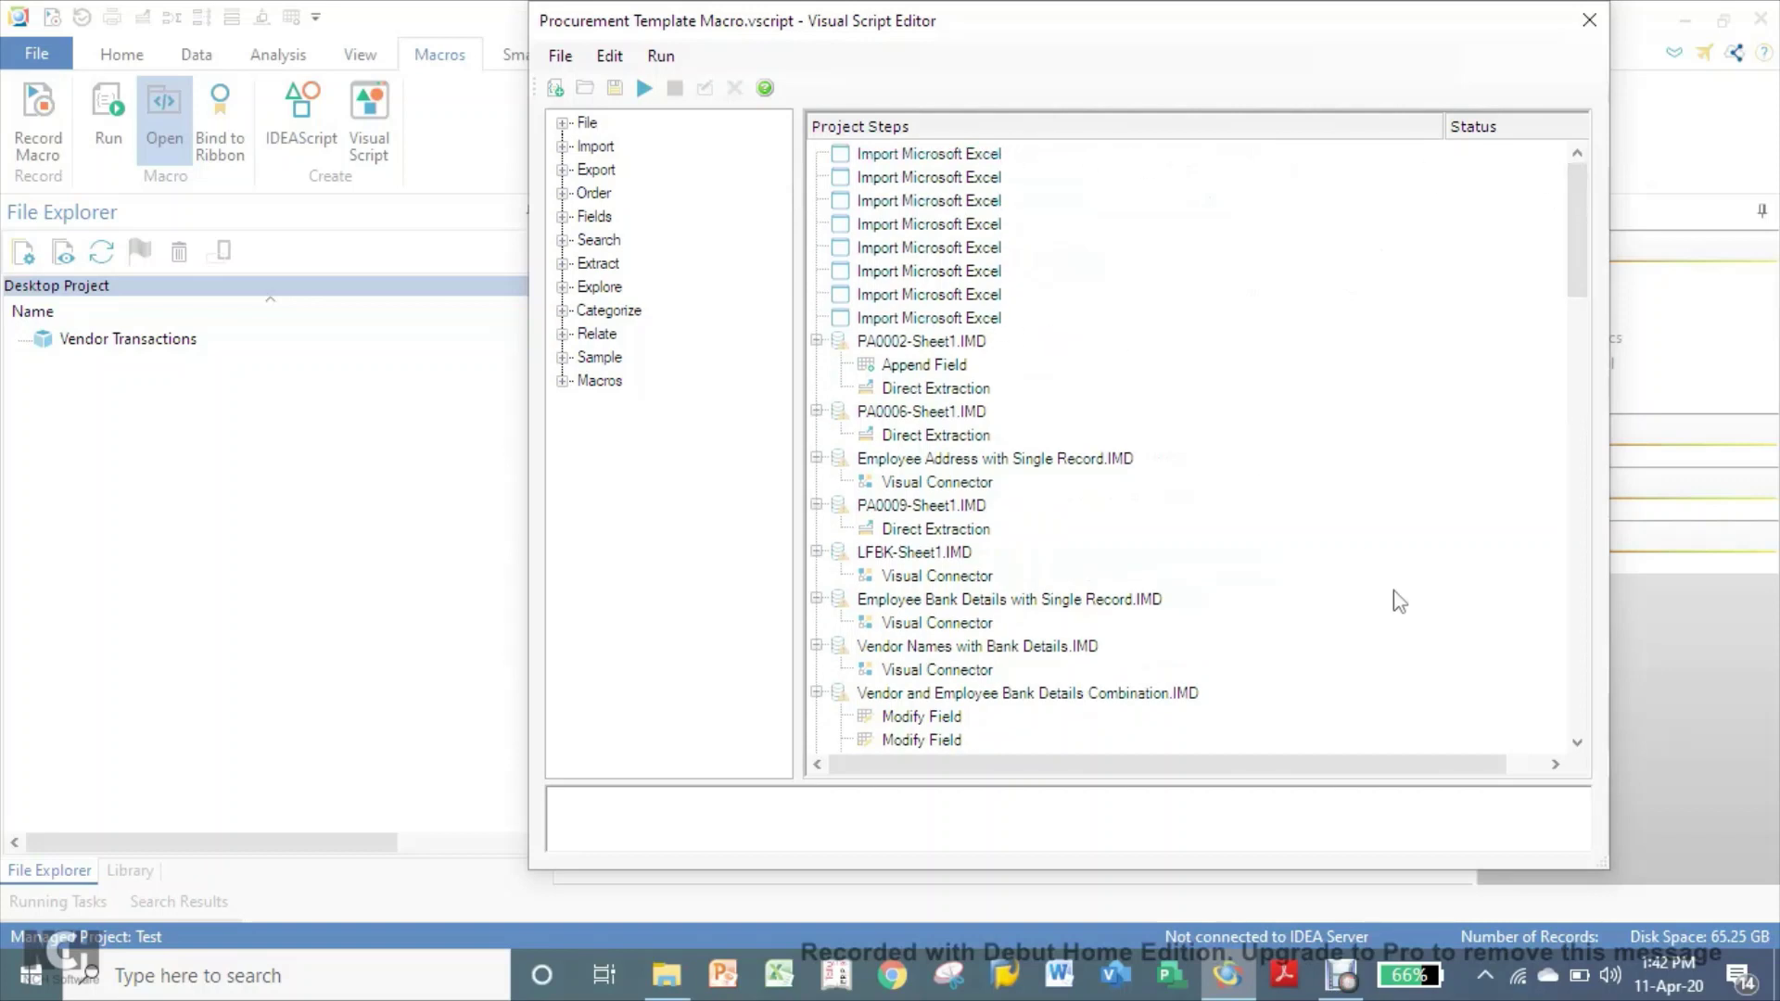
pyautogui.click(1577, 744)
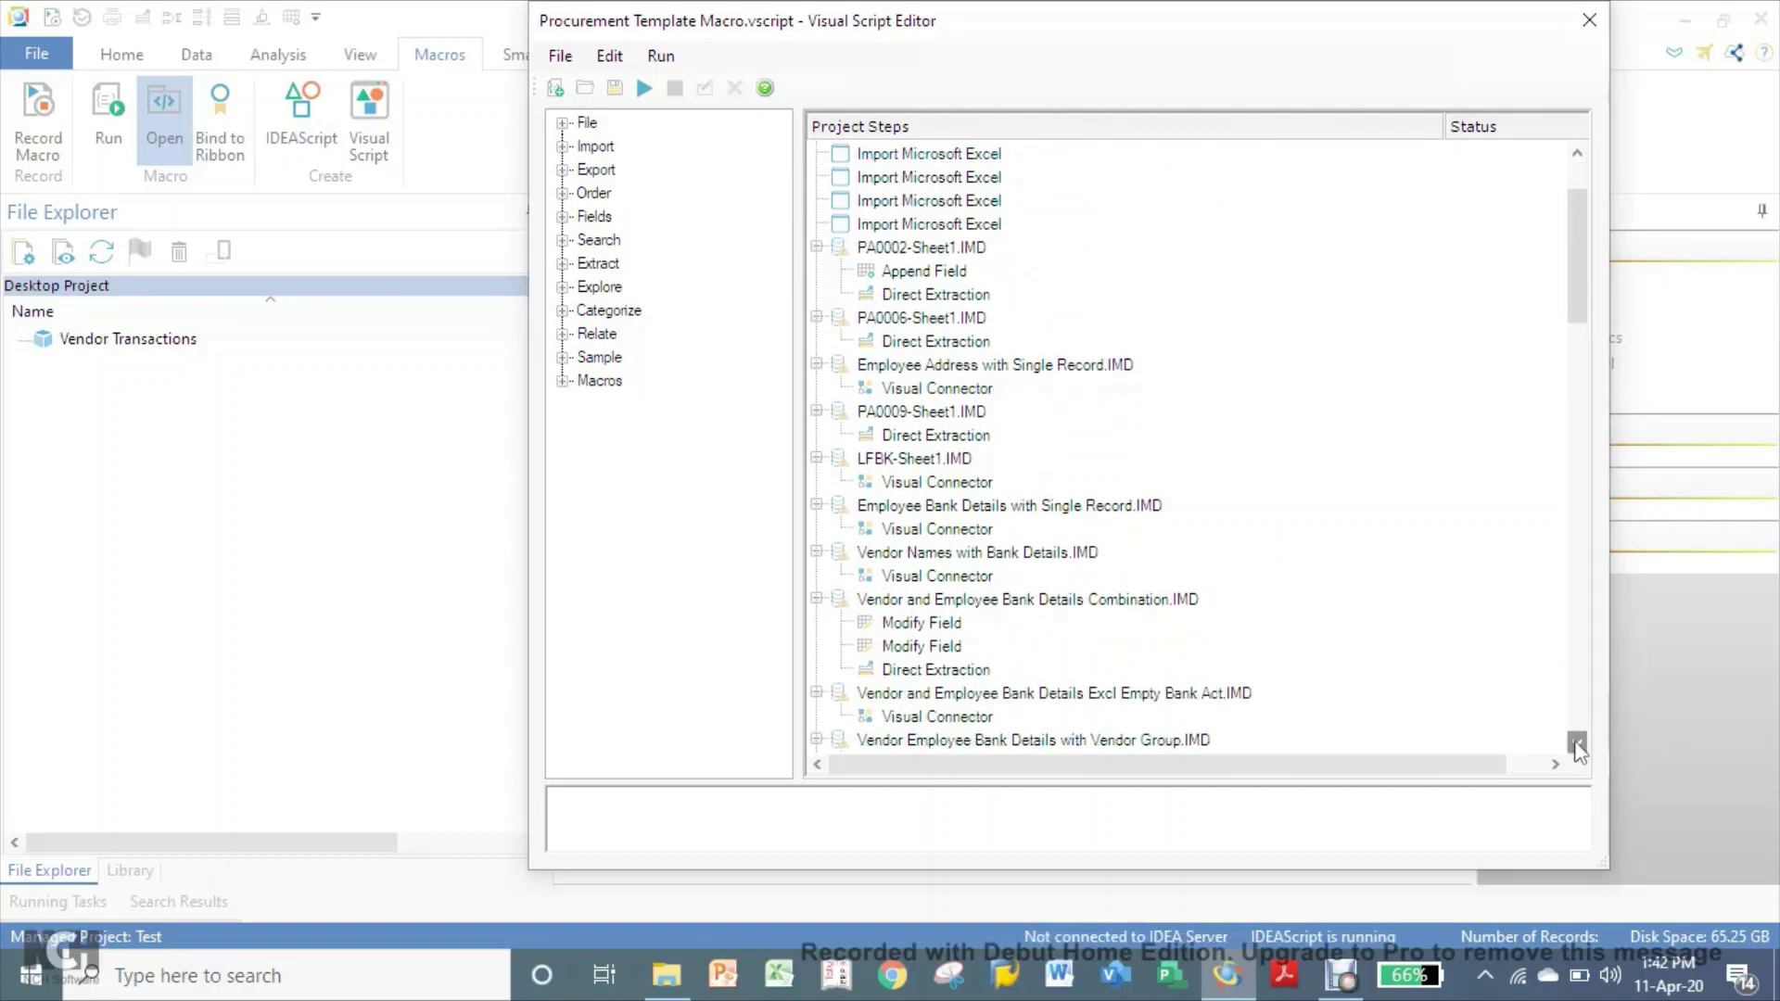
pyautogui.click(1578, 744)
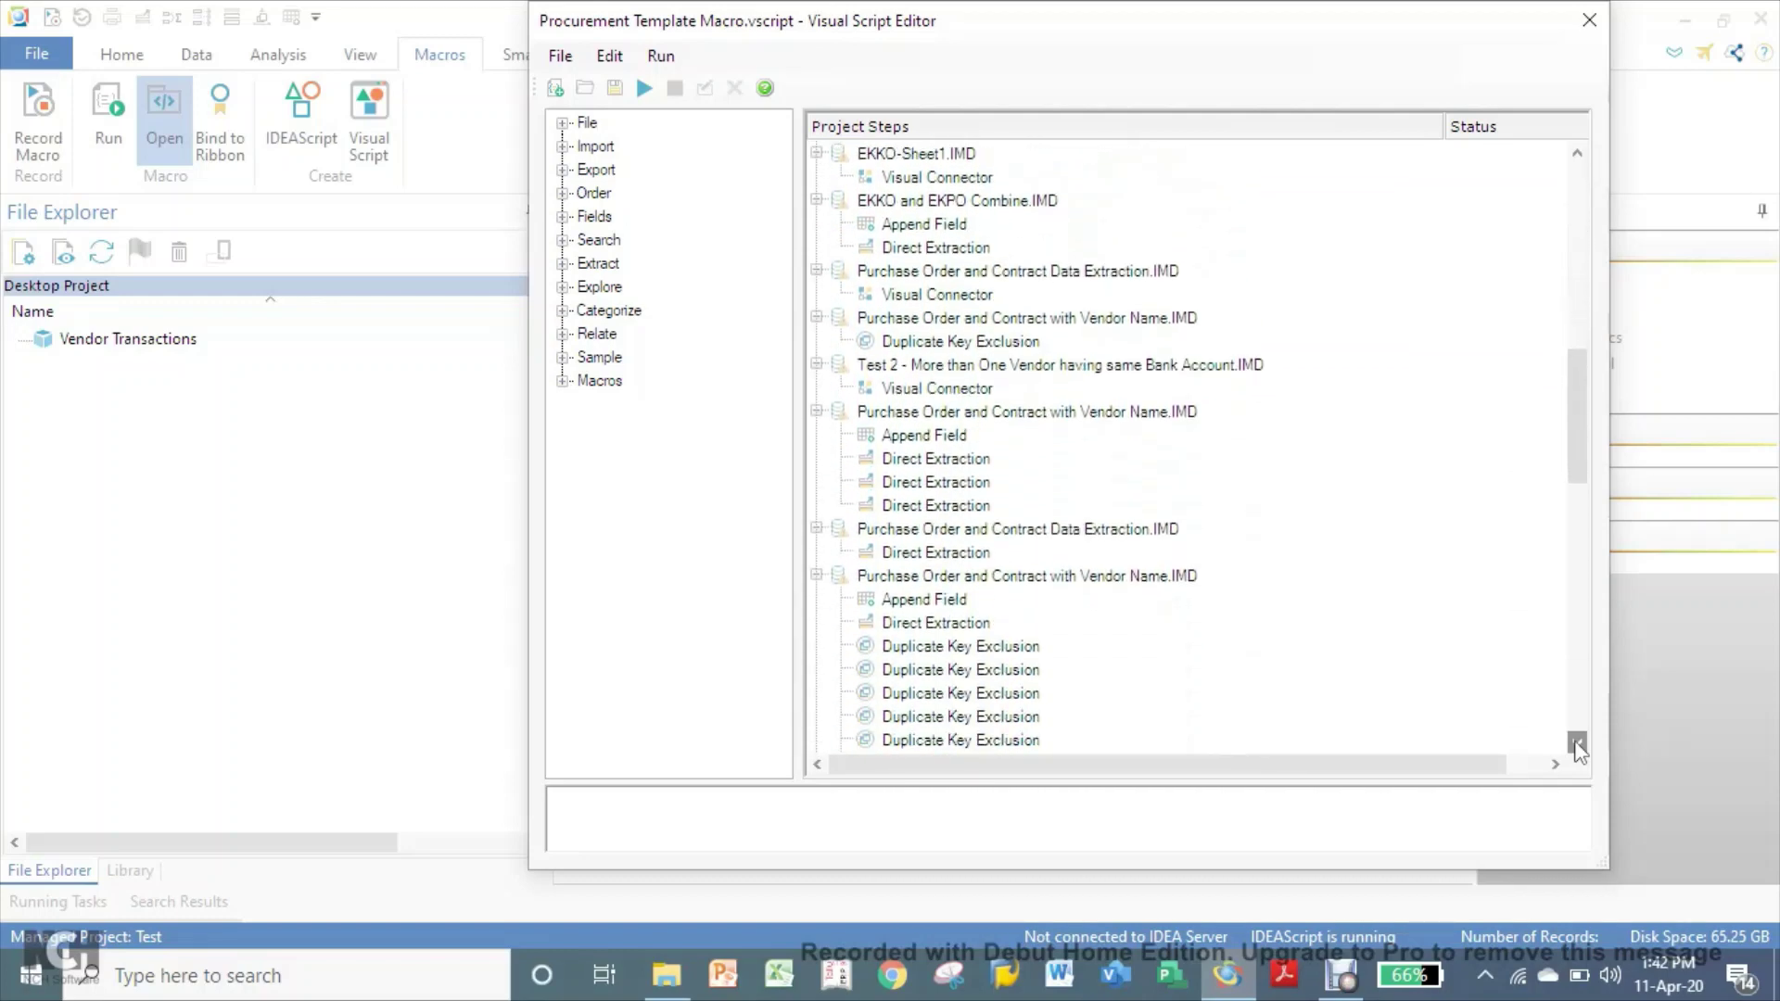
pyautogui.click(1578, 744)
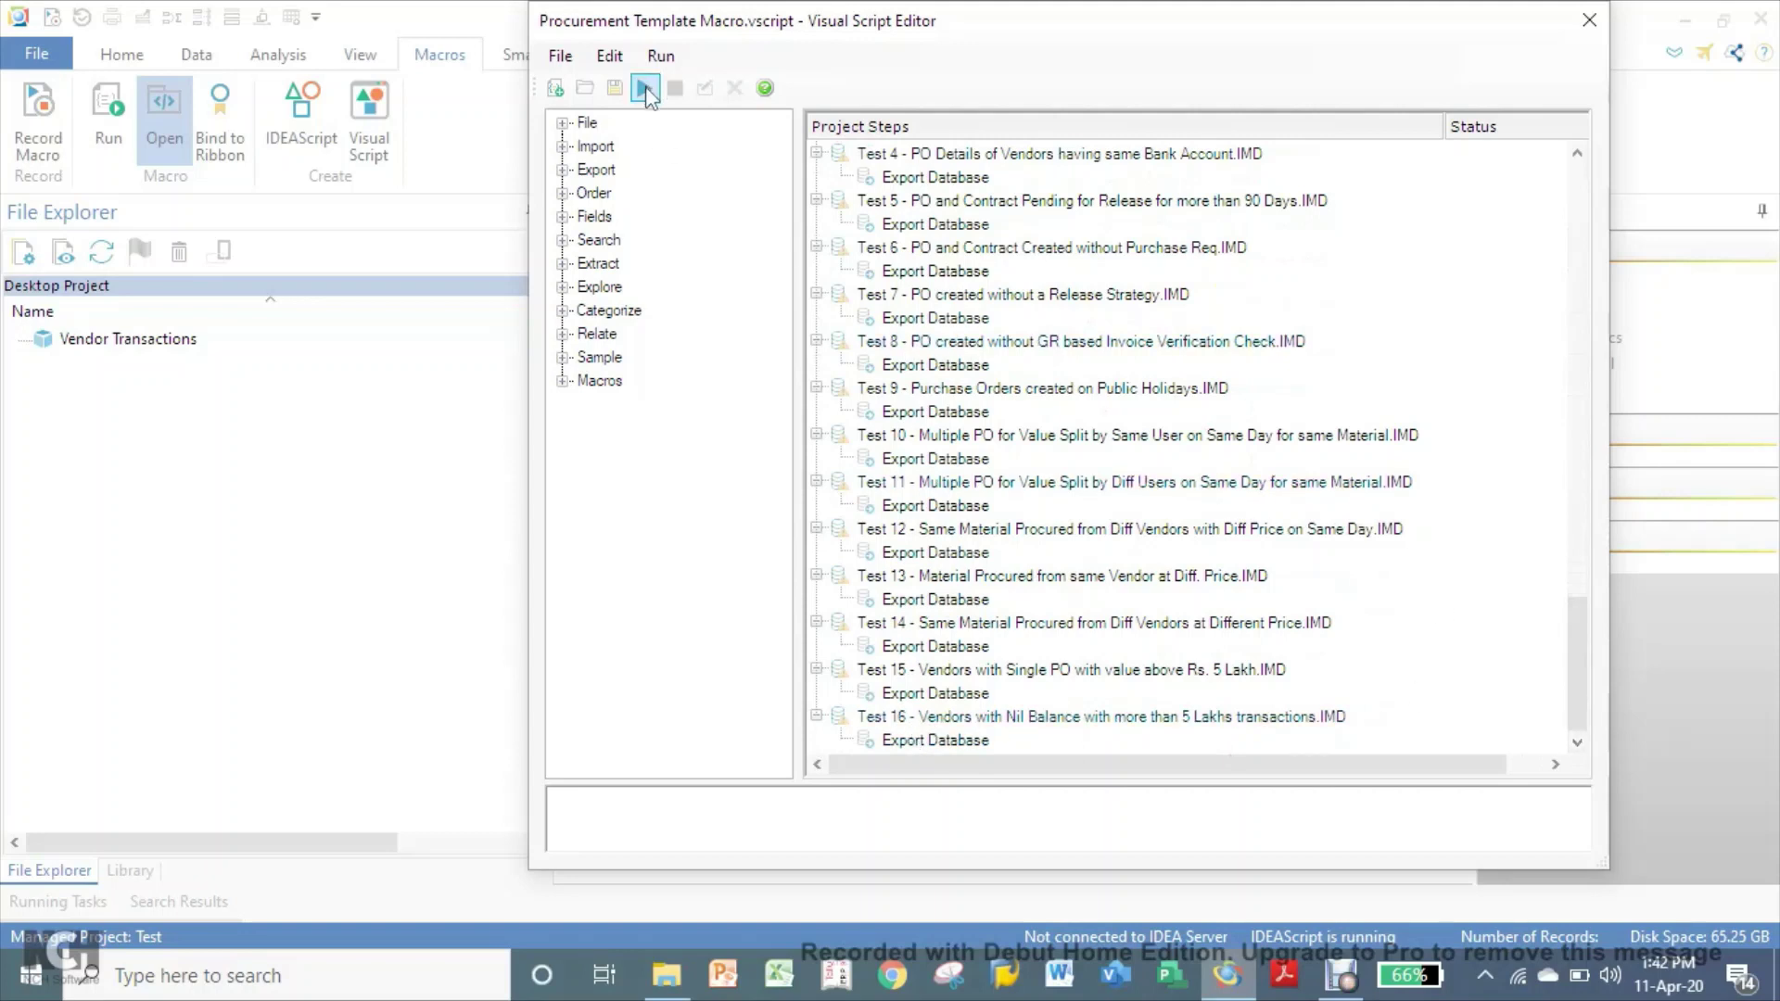
# - Run the Procurement Template Macro and switch to the Macros.ILB folder window
pyautogui.click(646, 93)
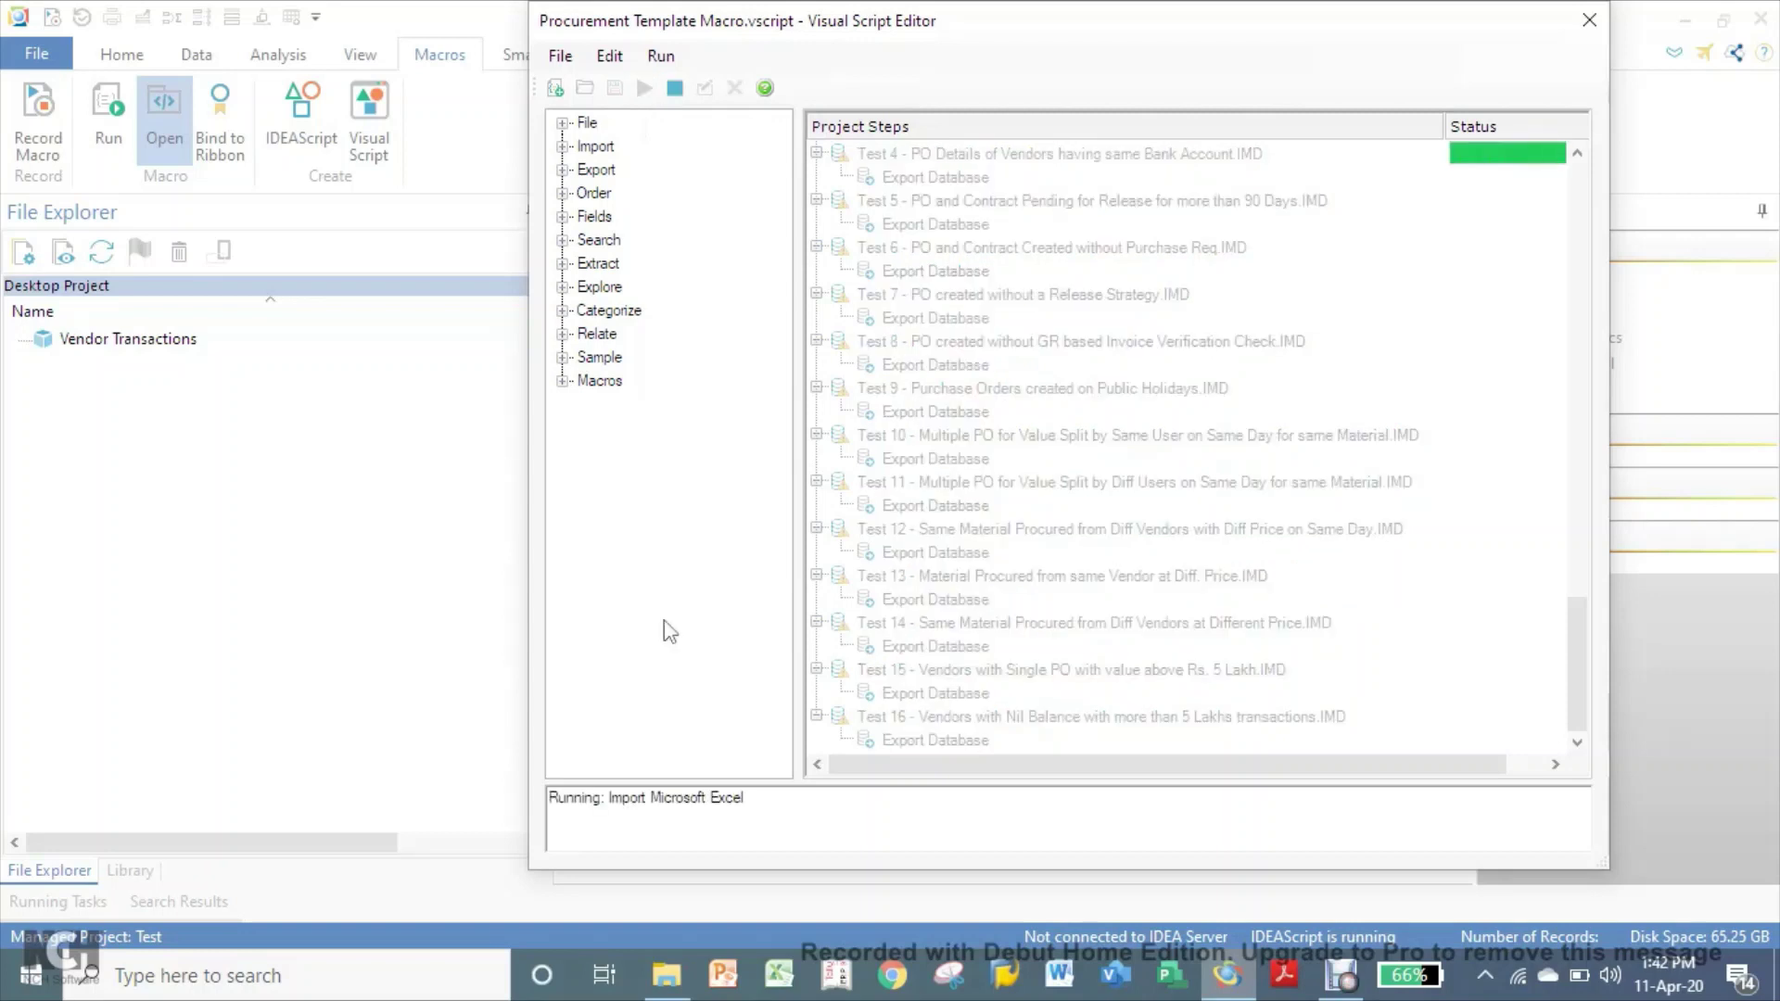
pyautogui.click(667, 964)
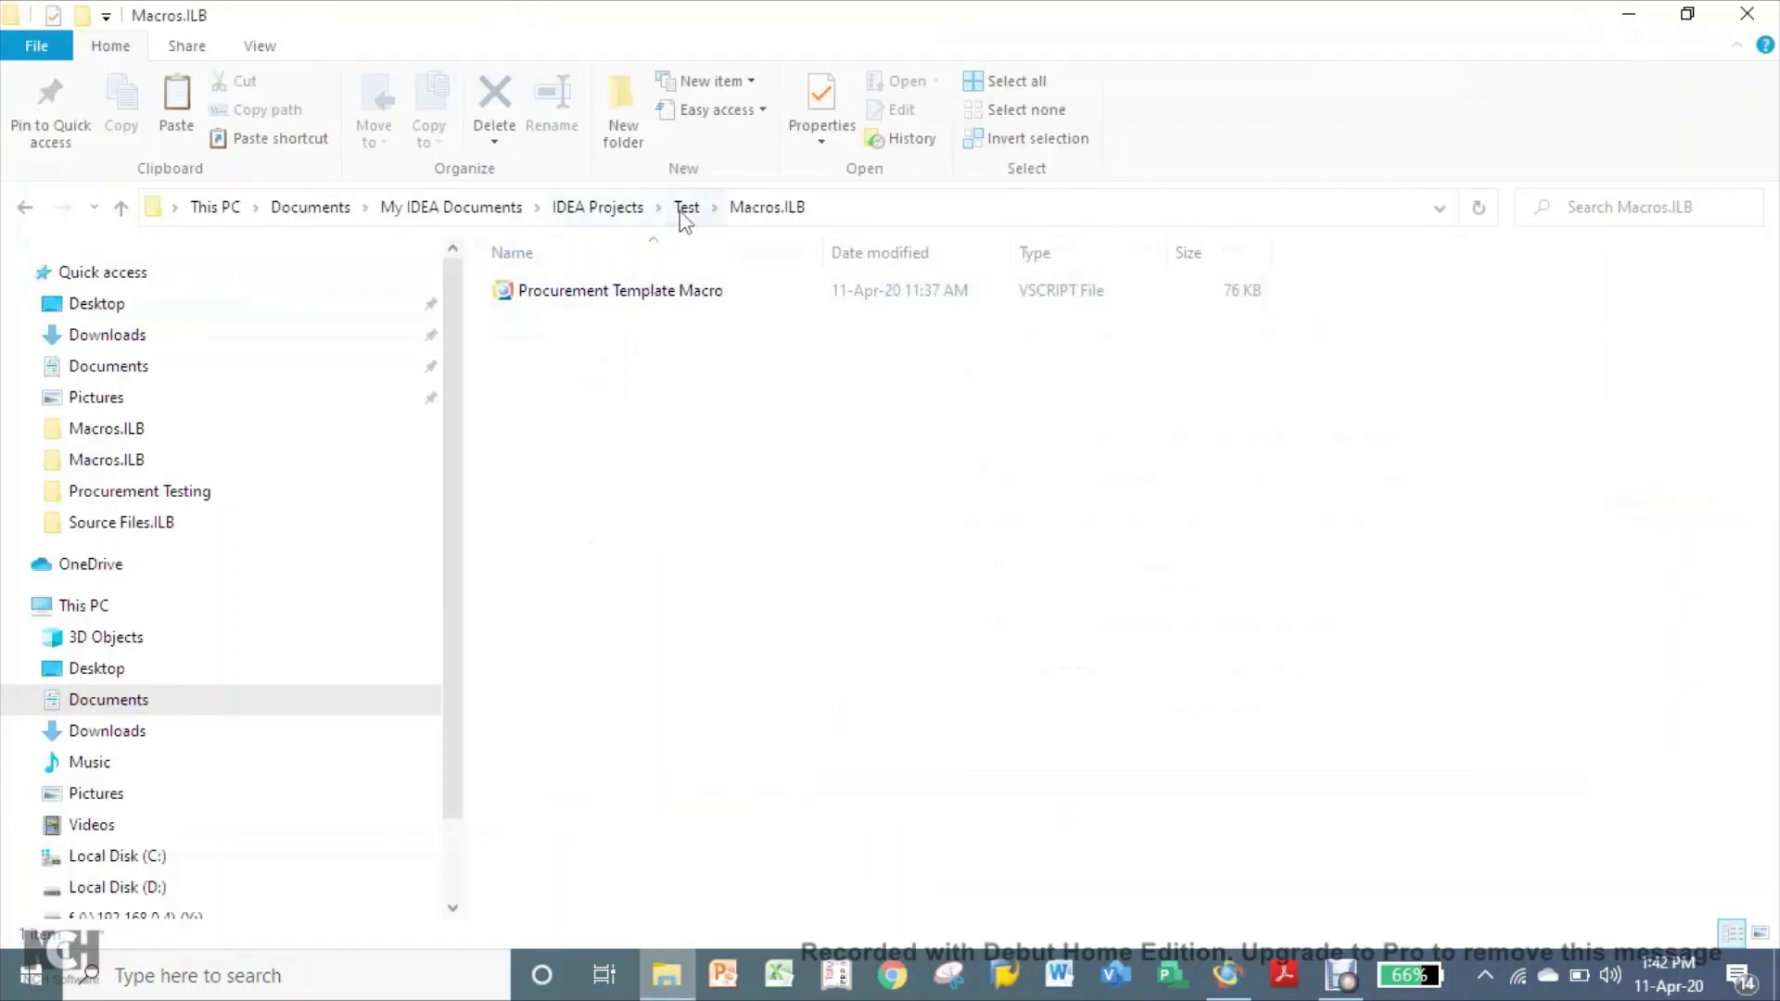
# - Delete all 16 Test workbooks from Exports.ILB, then return to the IDEA script window
pyautogui.click(685, 207)
pyautogui.click(567, 350)
pyautogui.doubleClick(567, 351)
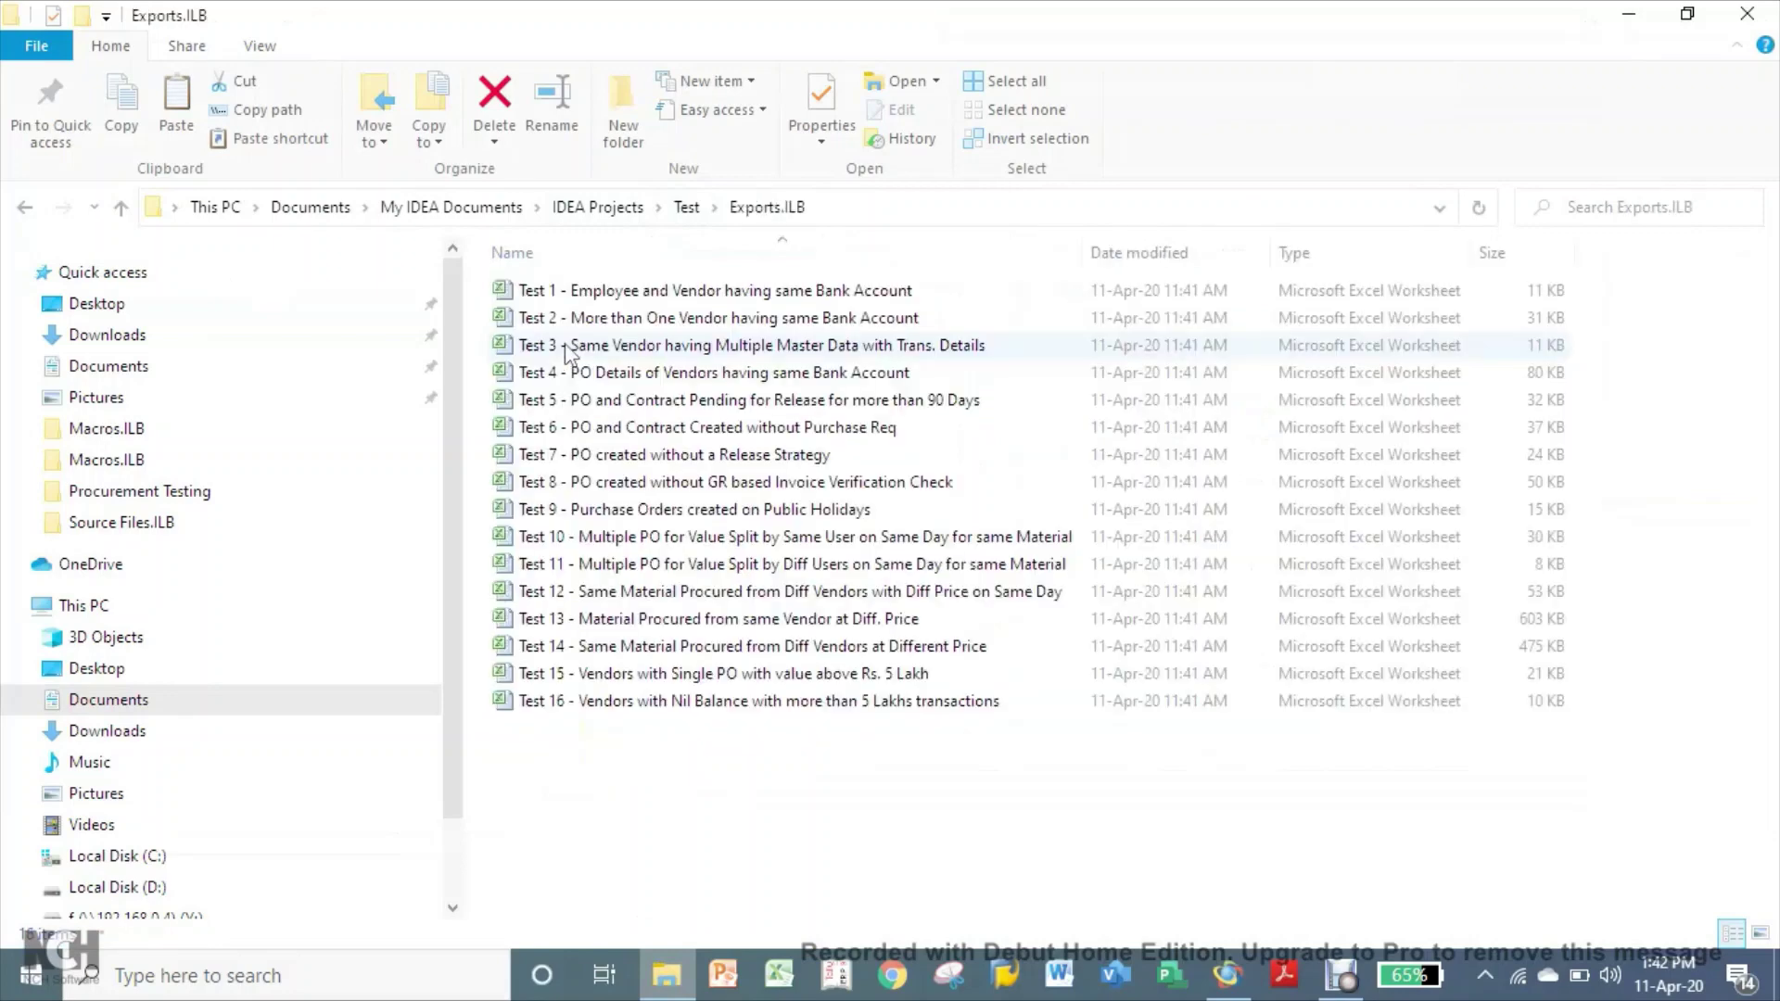
pyautogui.keyDown('shift'); pyautogui.click(591, 703); pyautogui.keyUp('shift')
pyautogui.rightClick(591, 707)
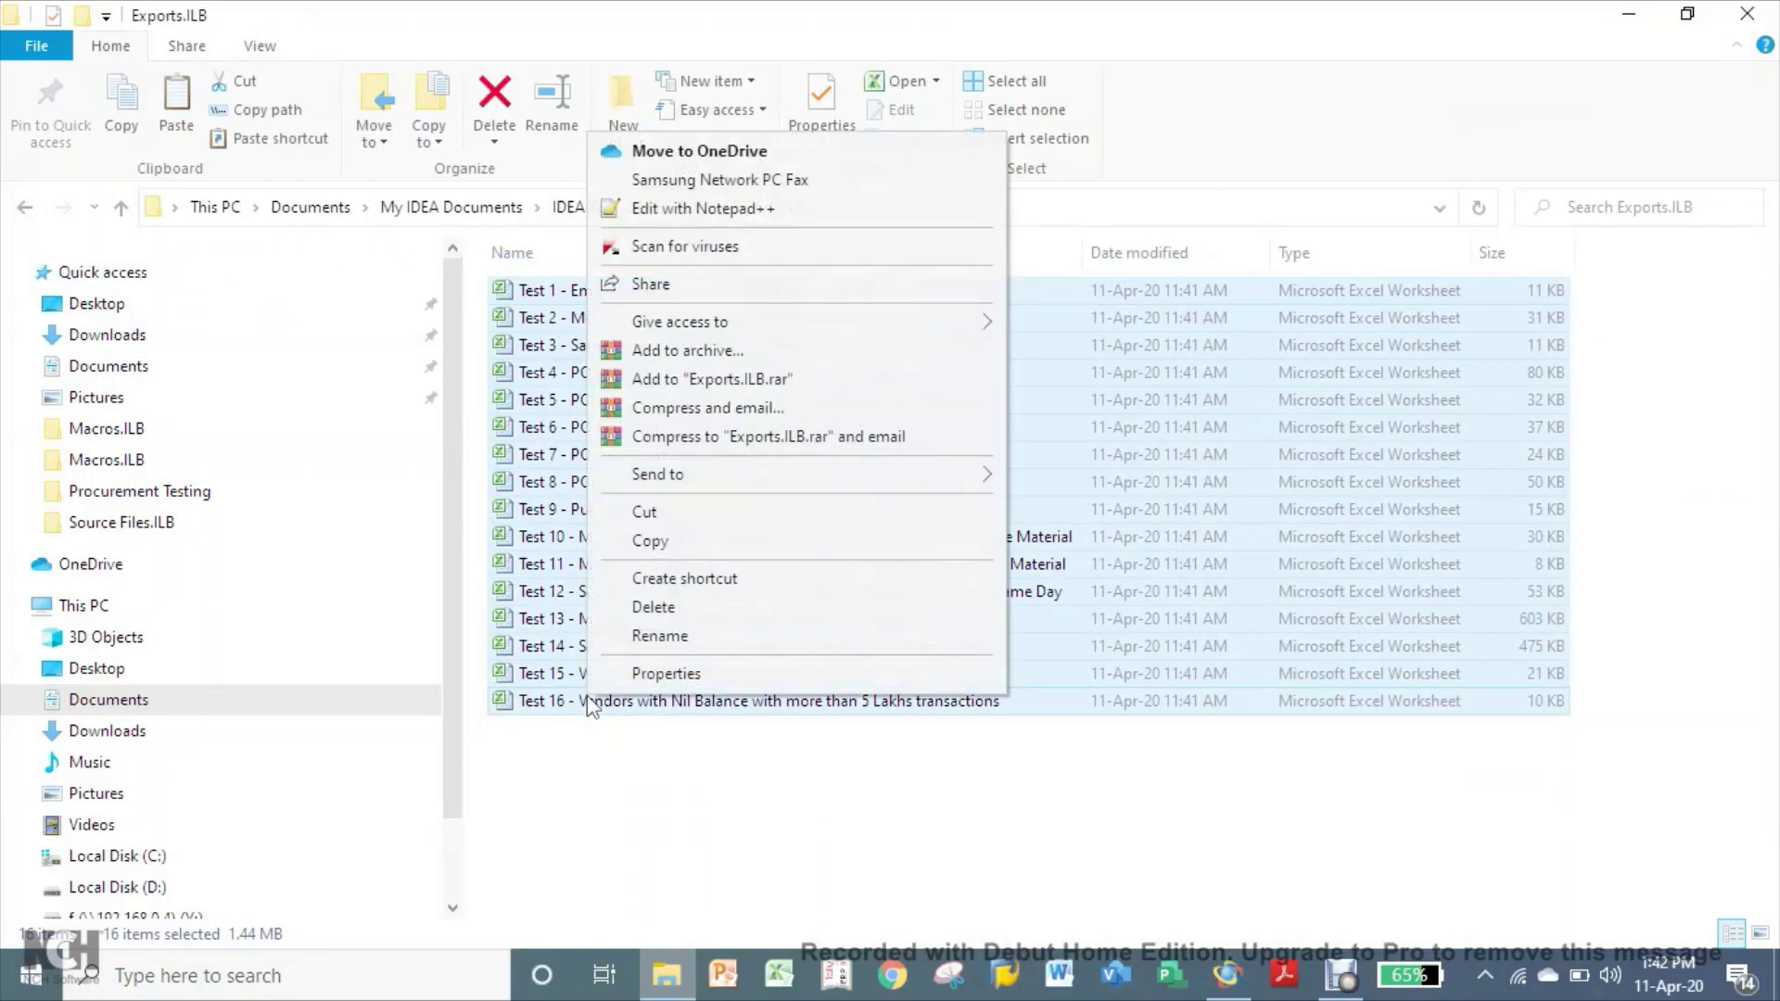
pyautogui.click(648, 610)
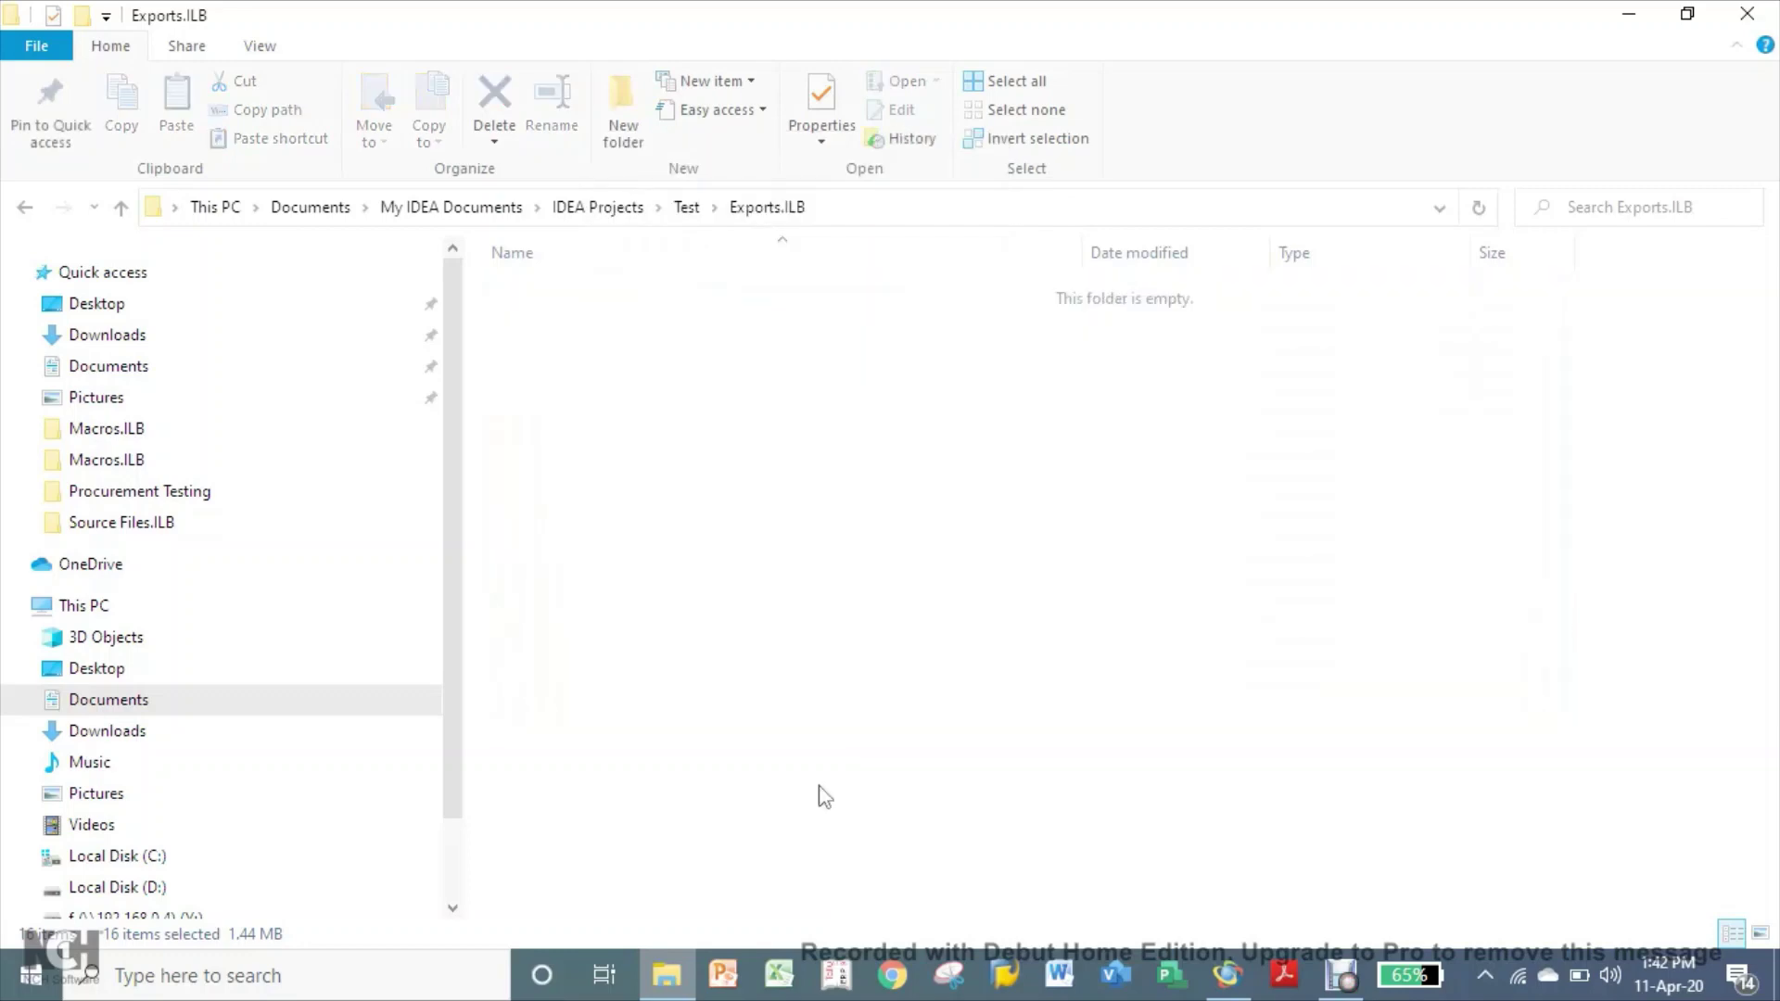
pyautogui.click(686, 220)
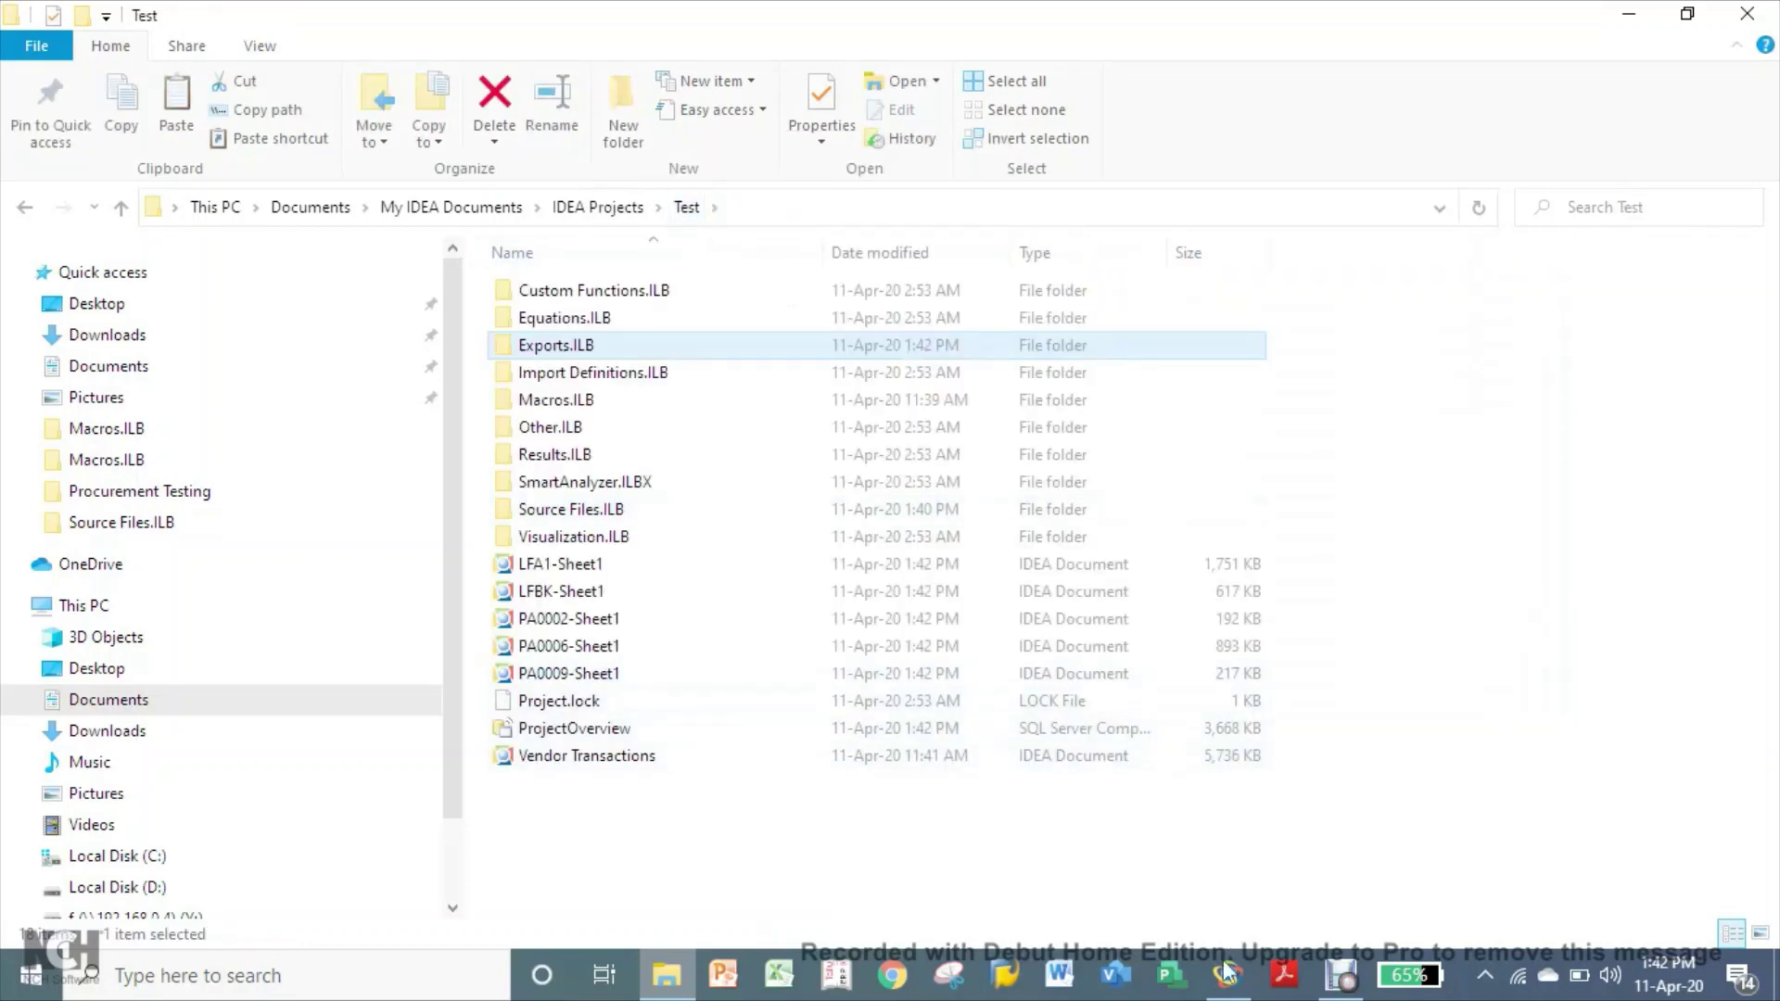
pyautogui.click(1227, 976)
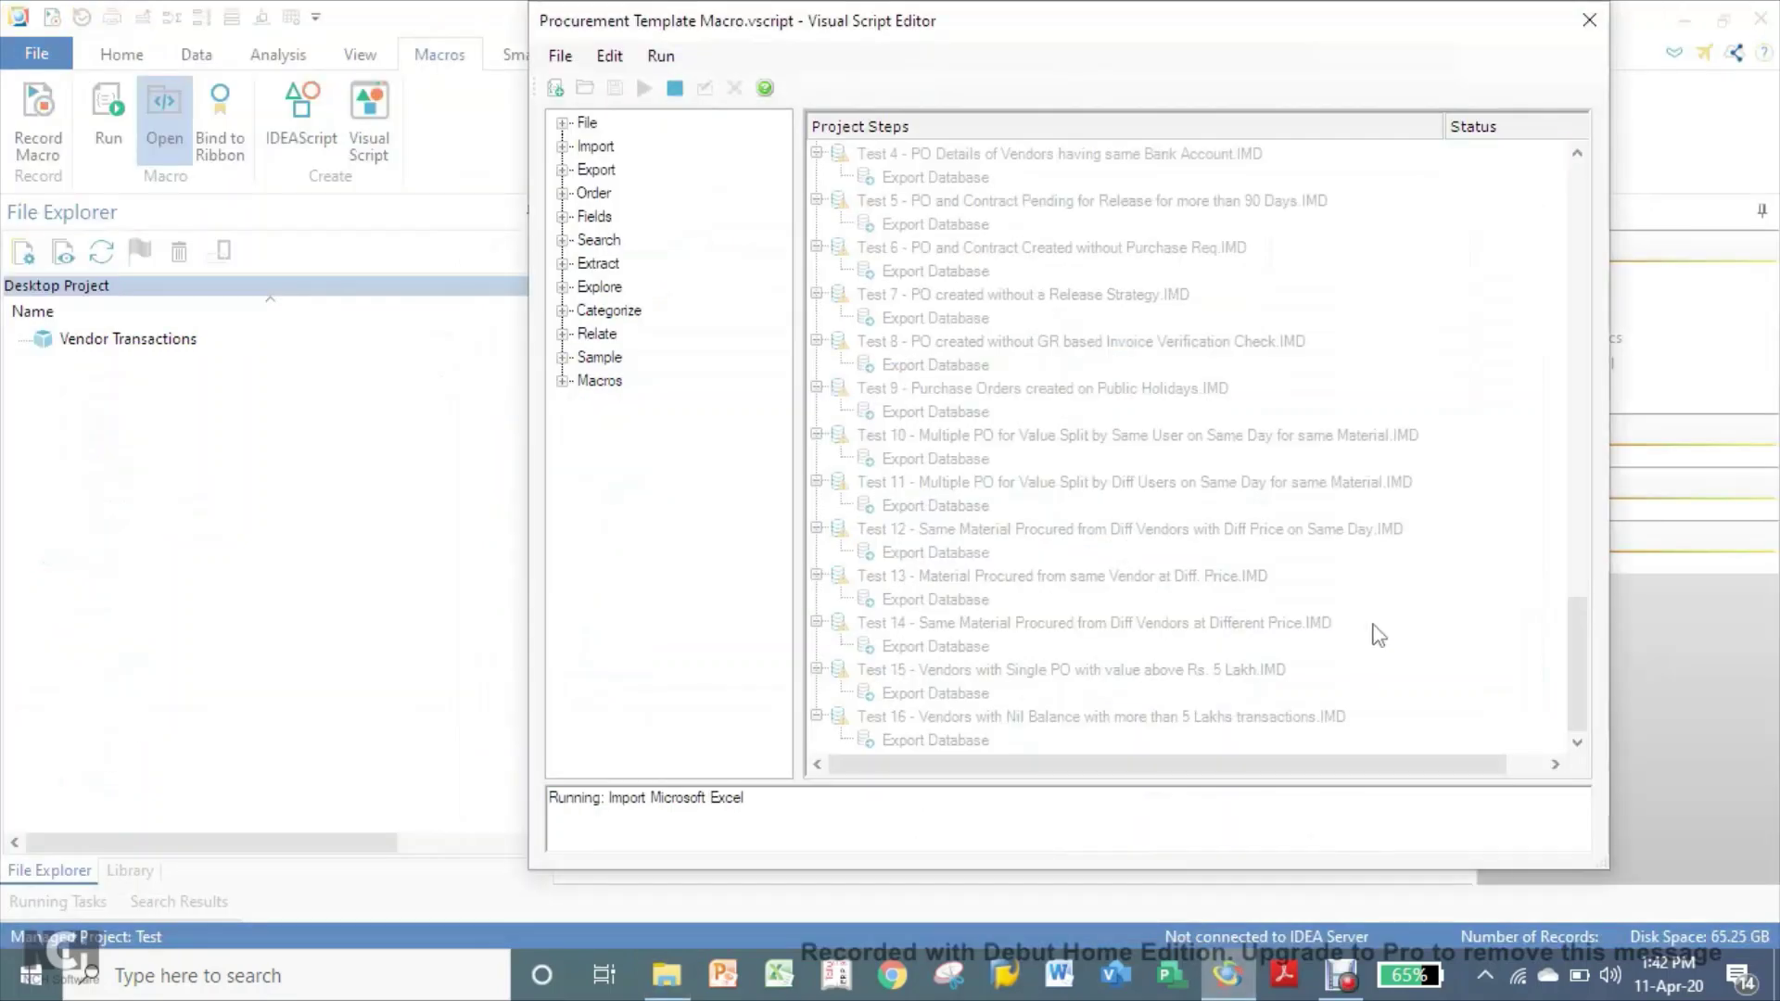
# - Scroll Project Steps to the top to watch the eight Excel imports get ticked
pyautogui.click(1577, 154)
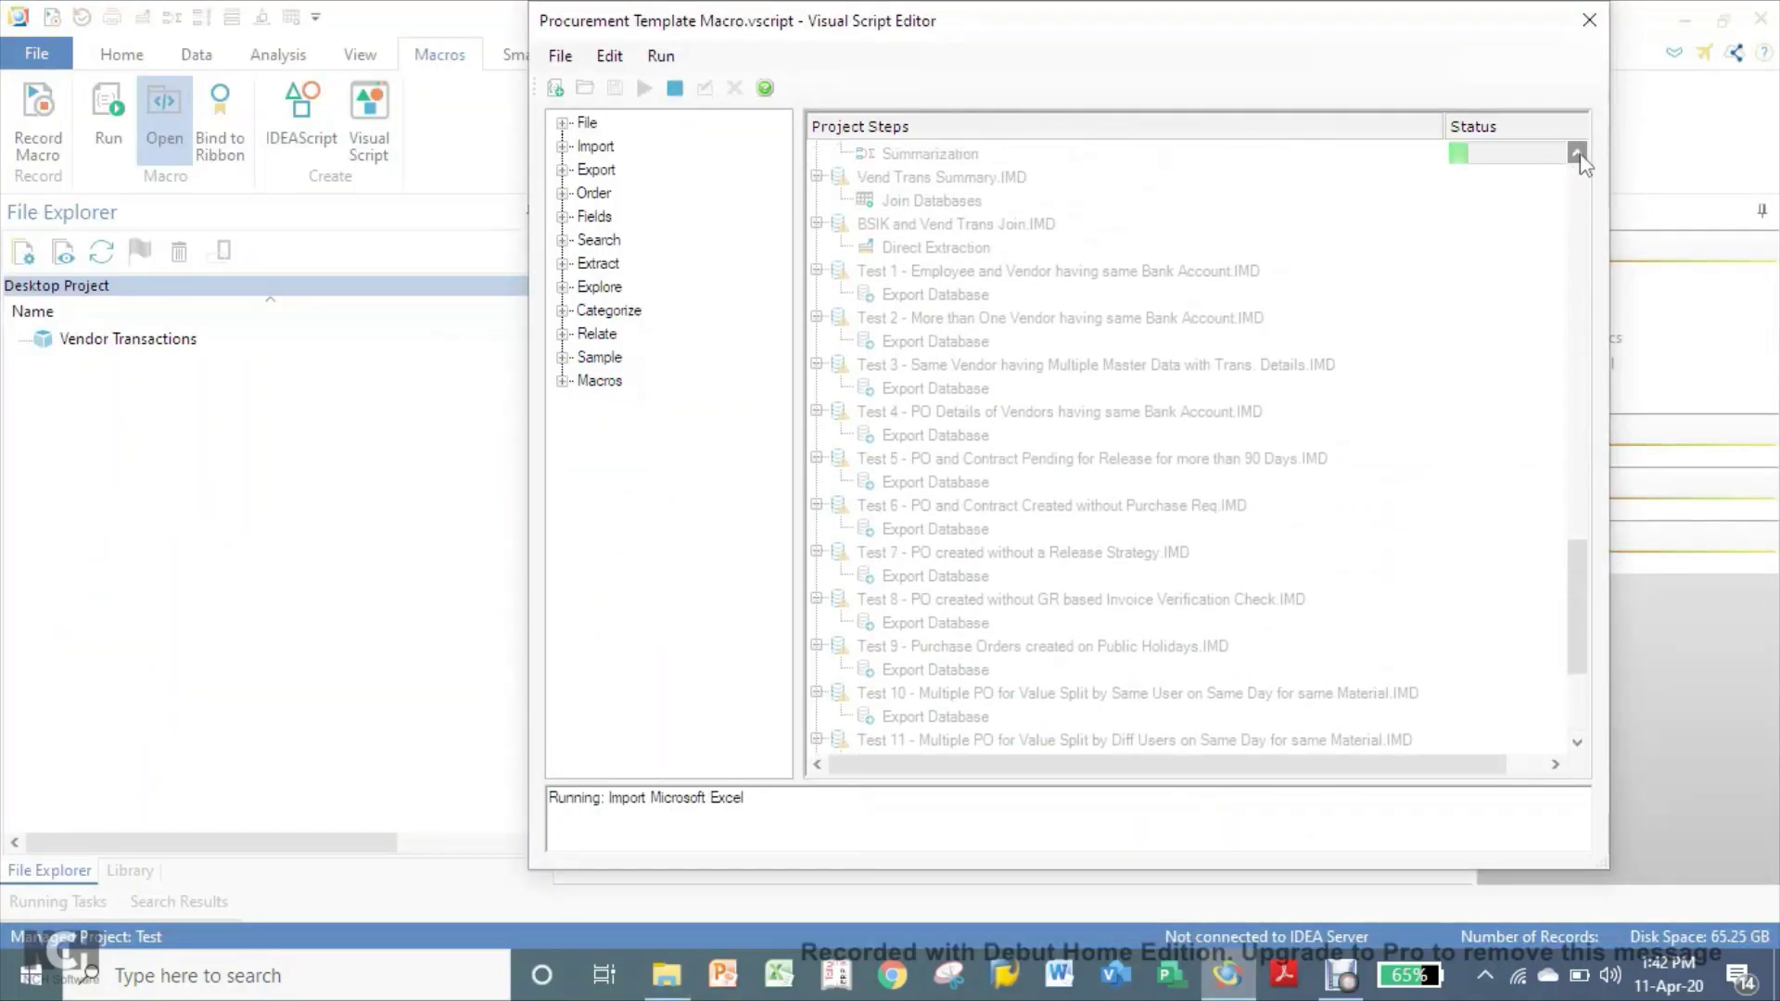
pyautogui.moveTo(1577, 154); pyautogui.dragTo(1578, 154)
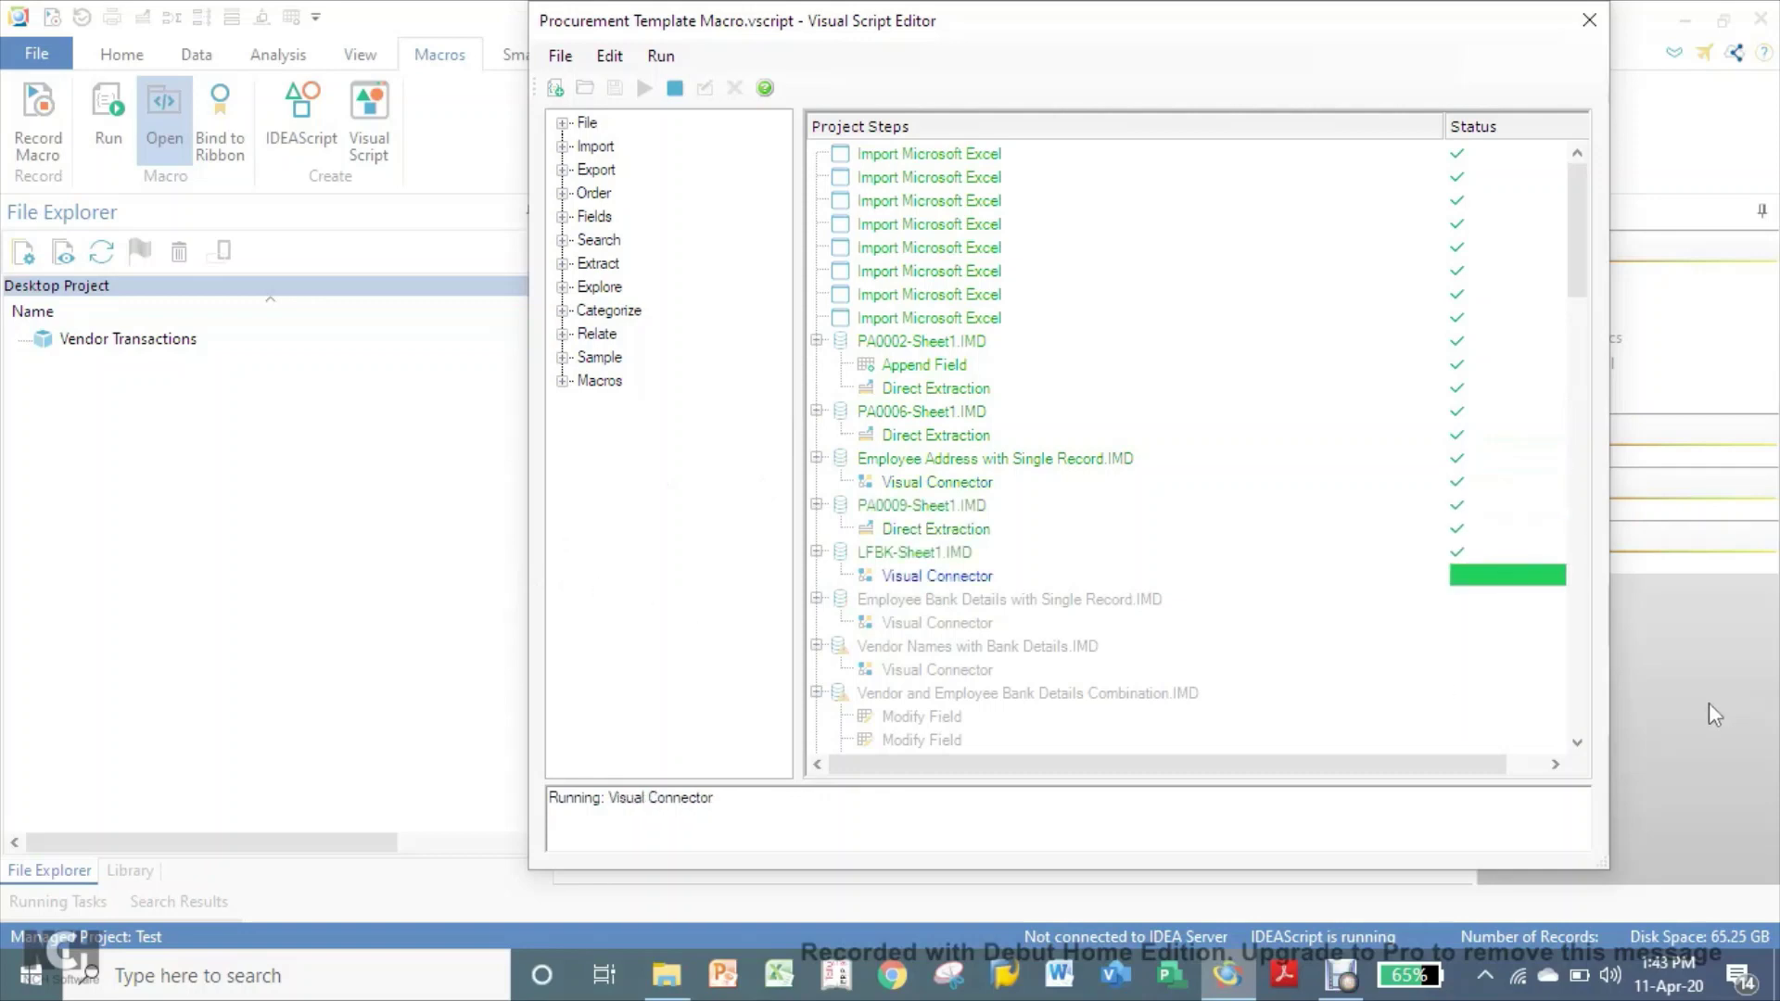
# - Scroll Project Steps to follow the macro past EKKO and EKPO Combine to Direct Extraction
pyautogui.click(1577, 744)
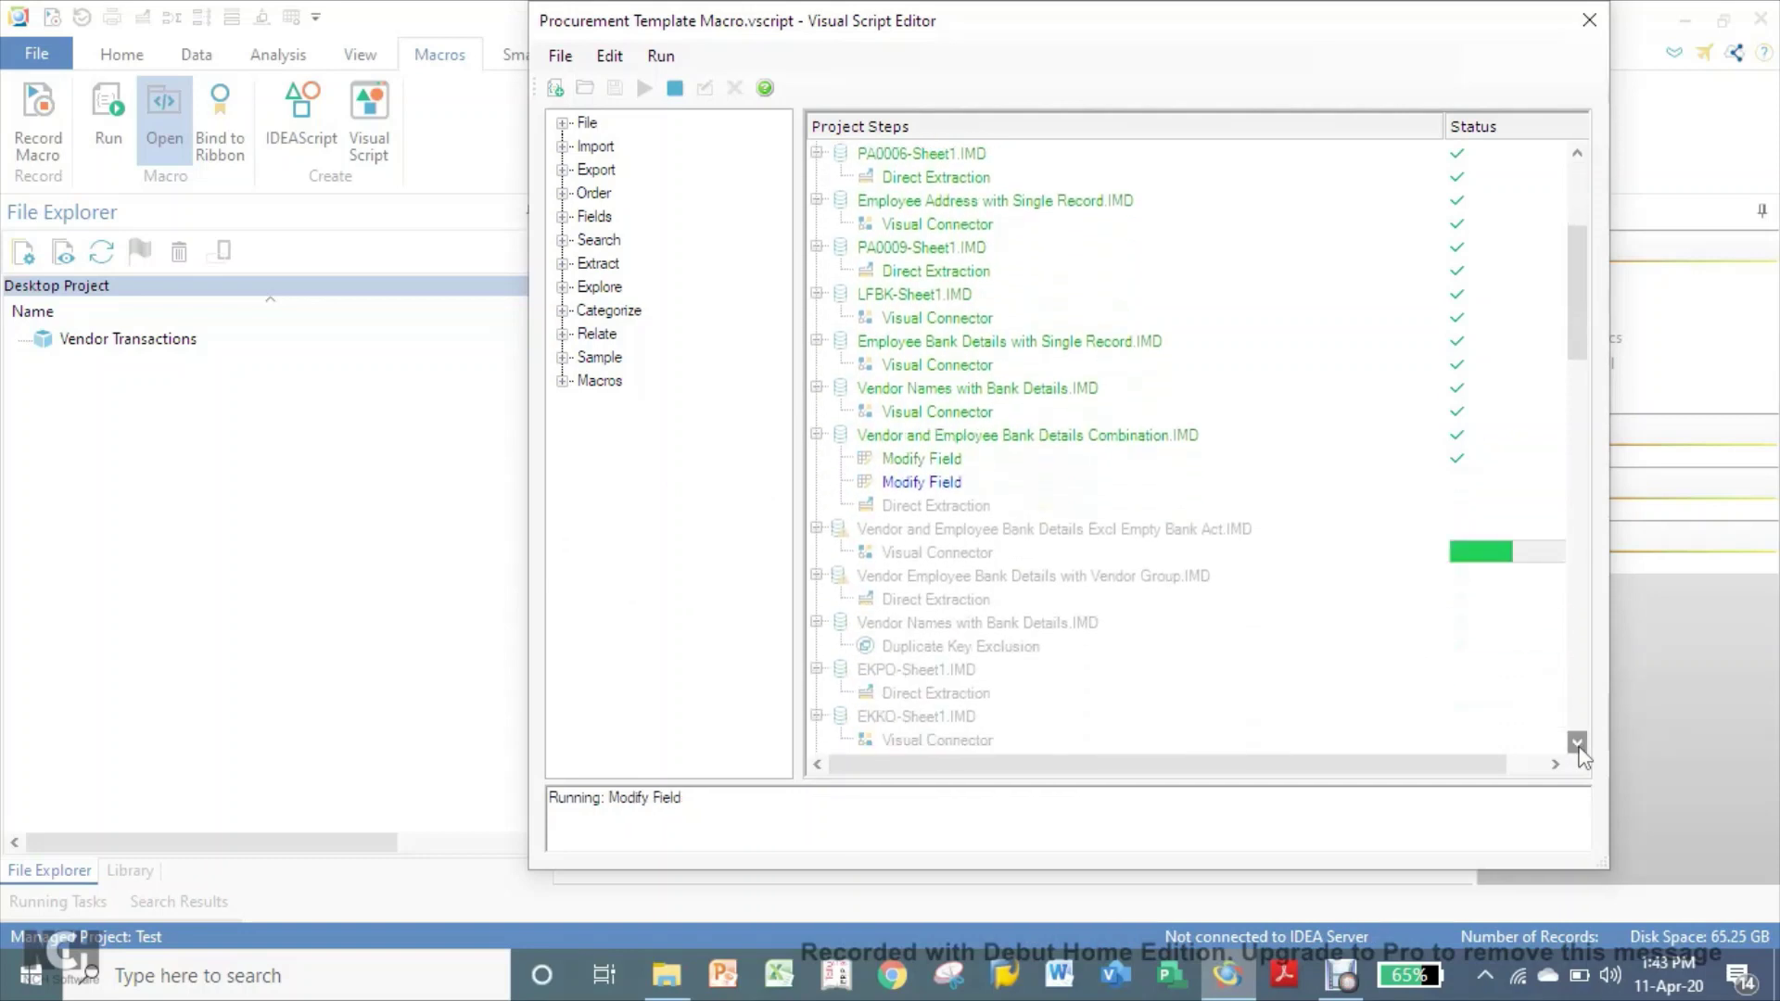
pyautogui.click(1577, 744)
pyautogui.click(1577, 744)
pyautogui.click(1578, 745)
pyautogui.click(1578, 745)
pyautogui.scroll(-1, 1578, 745)
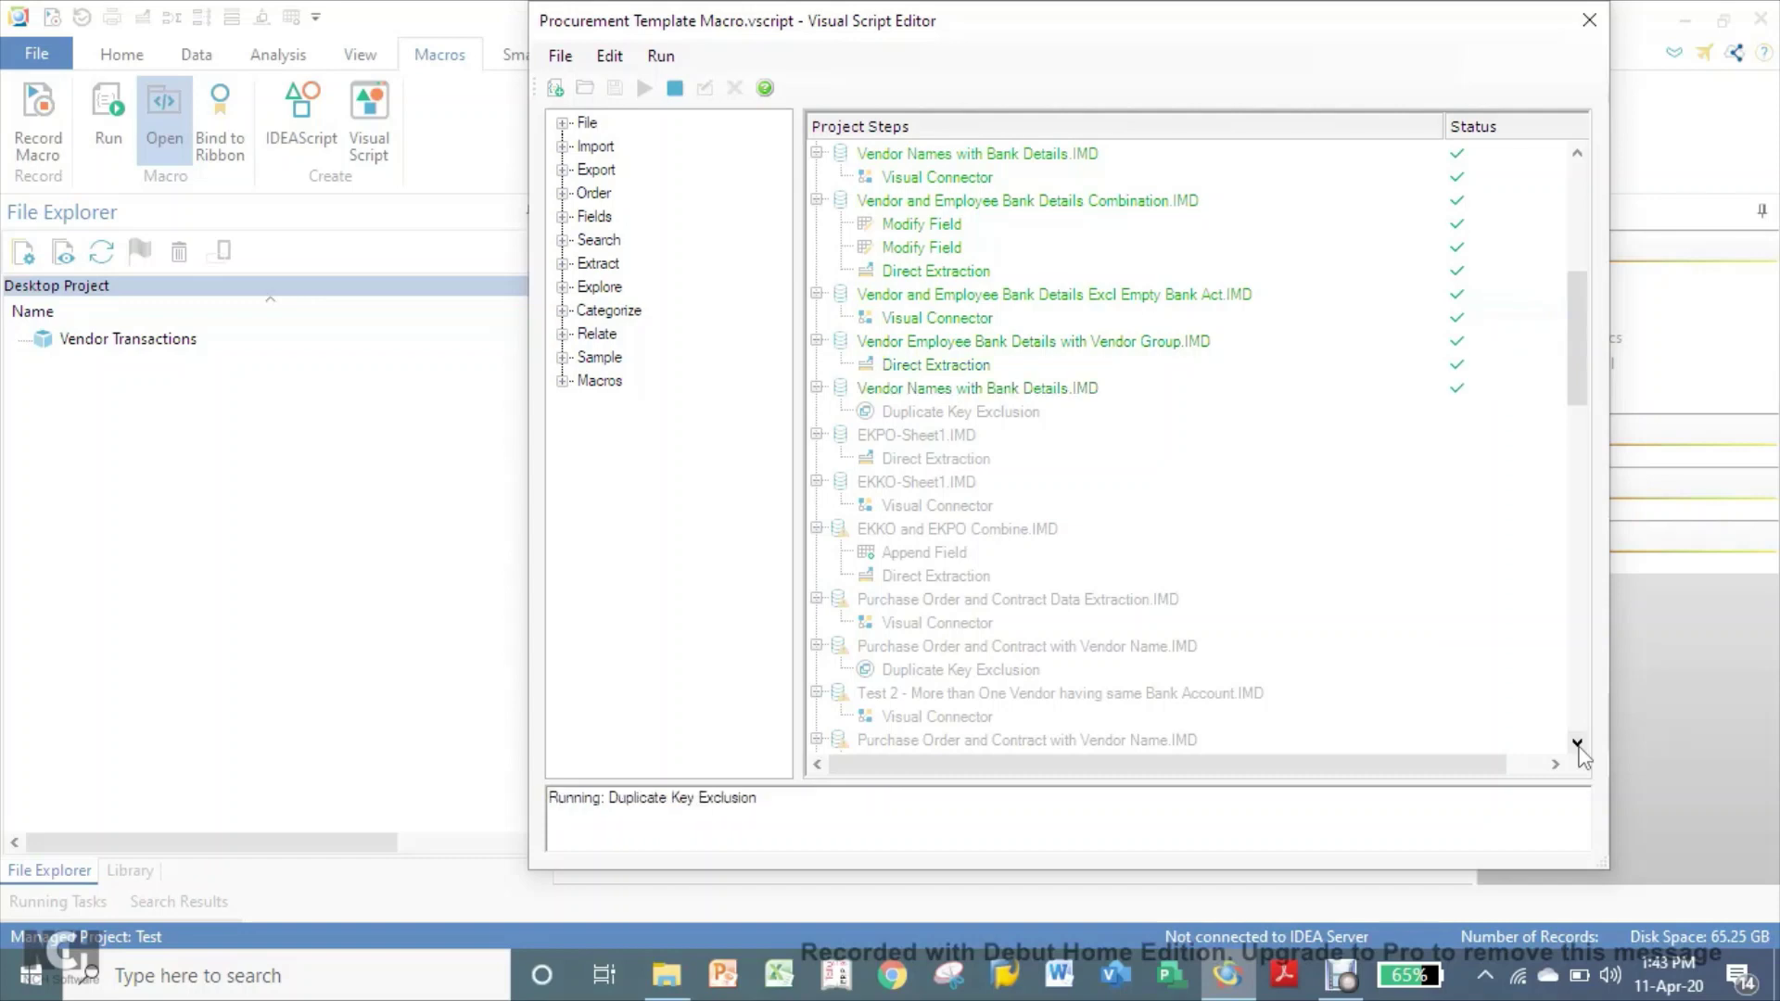
pyautogui.click(1577, 744)
pyautogui.click(1577, 745)
pyautogui.click(1578, 745)
pyautogui.click(1578, 745)
pyautogui.click(1578, 744)
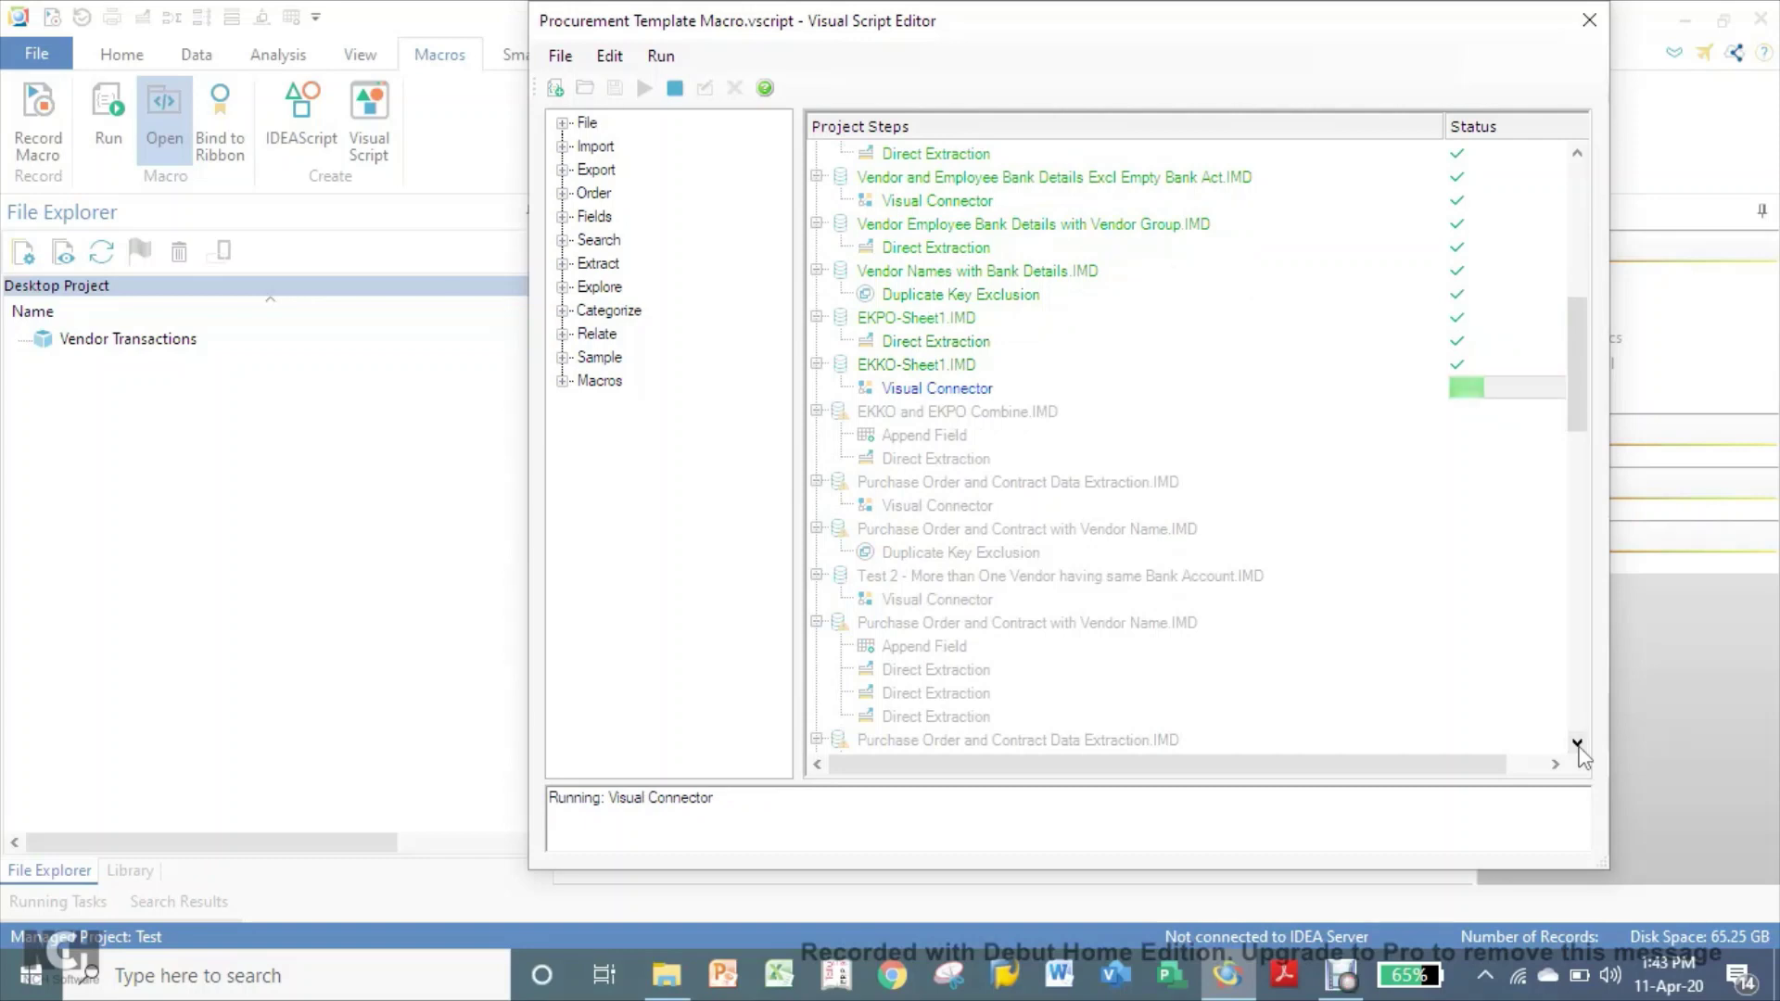
pyautogui.click(1580, 749)
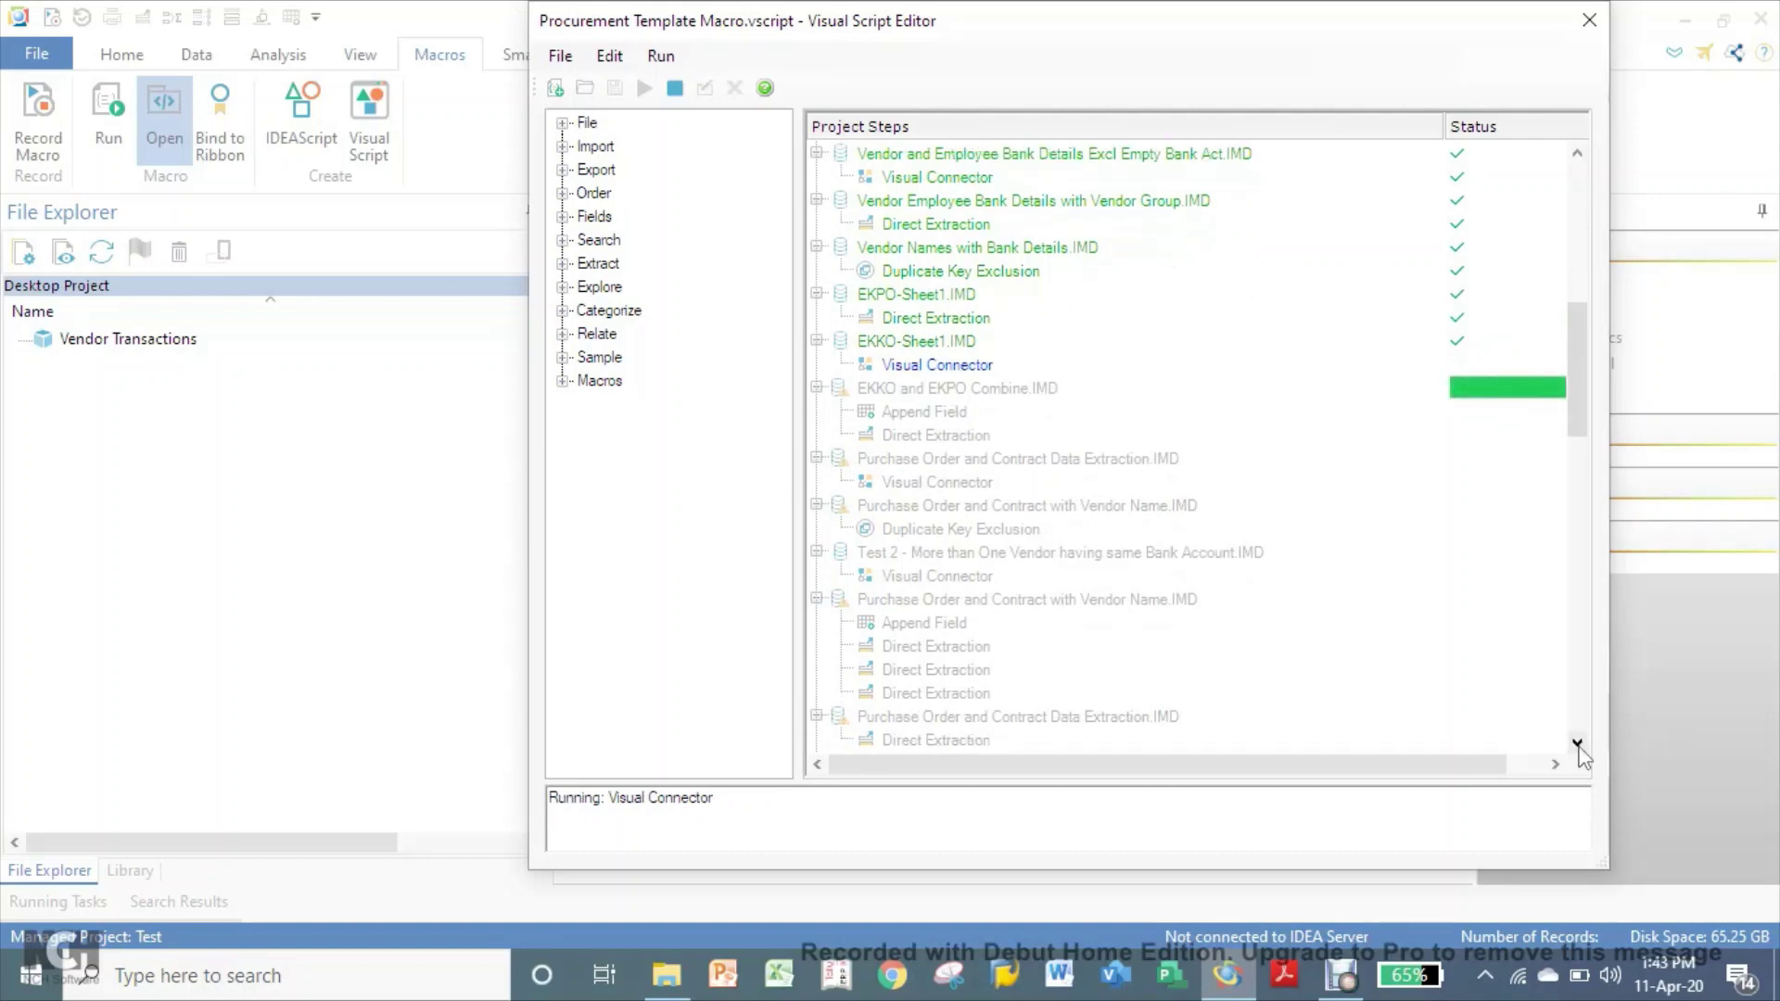
pyautogui.click(1577, 746)
pyautogui.click(1578, 746)
pyautogui.click(1578, 745)
pyautogui.click(1578, 745)
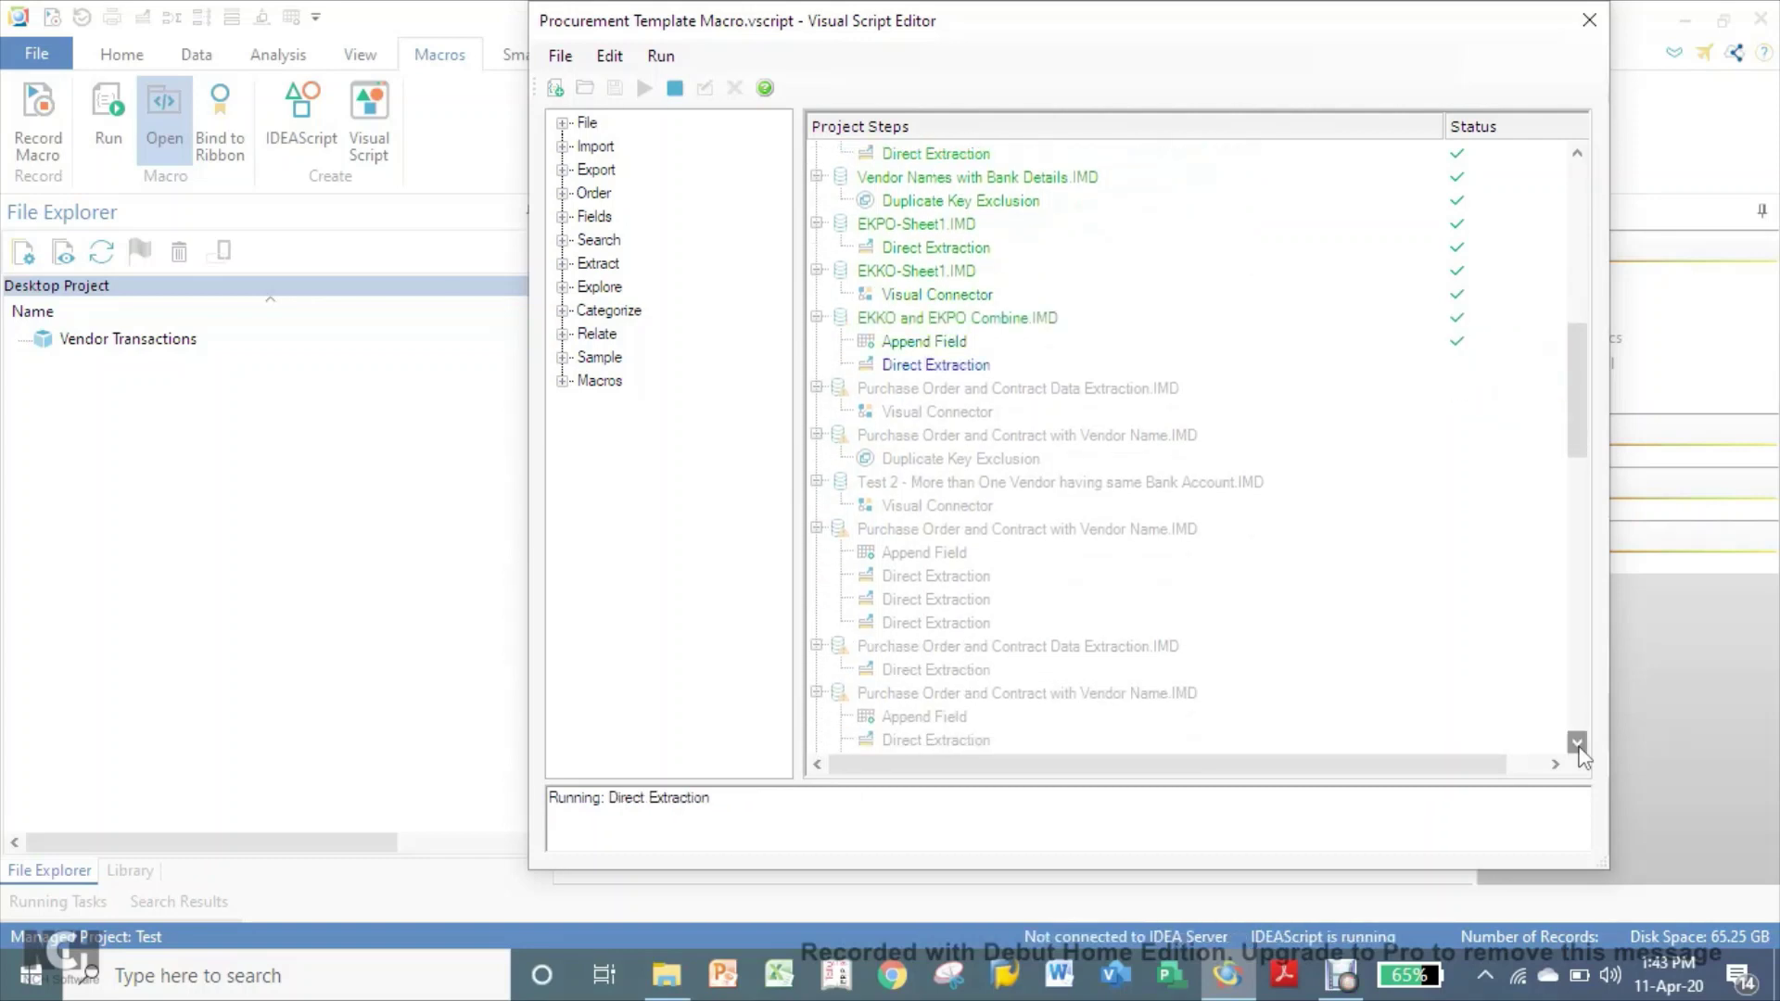
pyautogui.click(1578, 745)
pyautogui.click(1578, 746)
pyautogui.click(1577, 746)
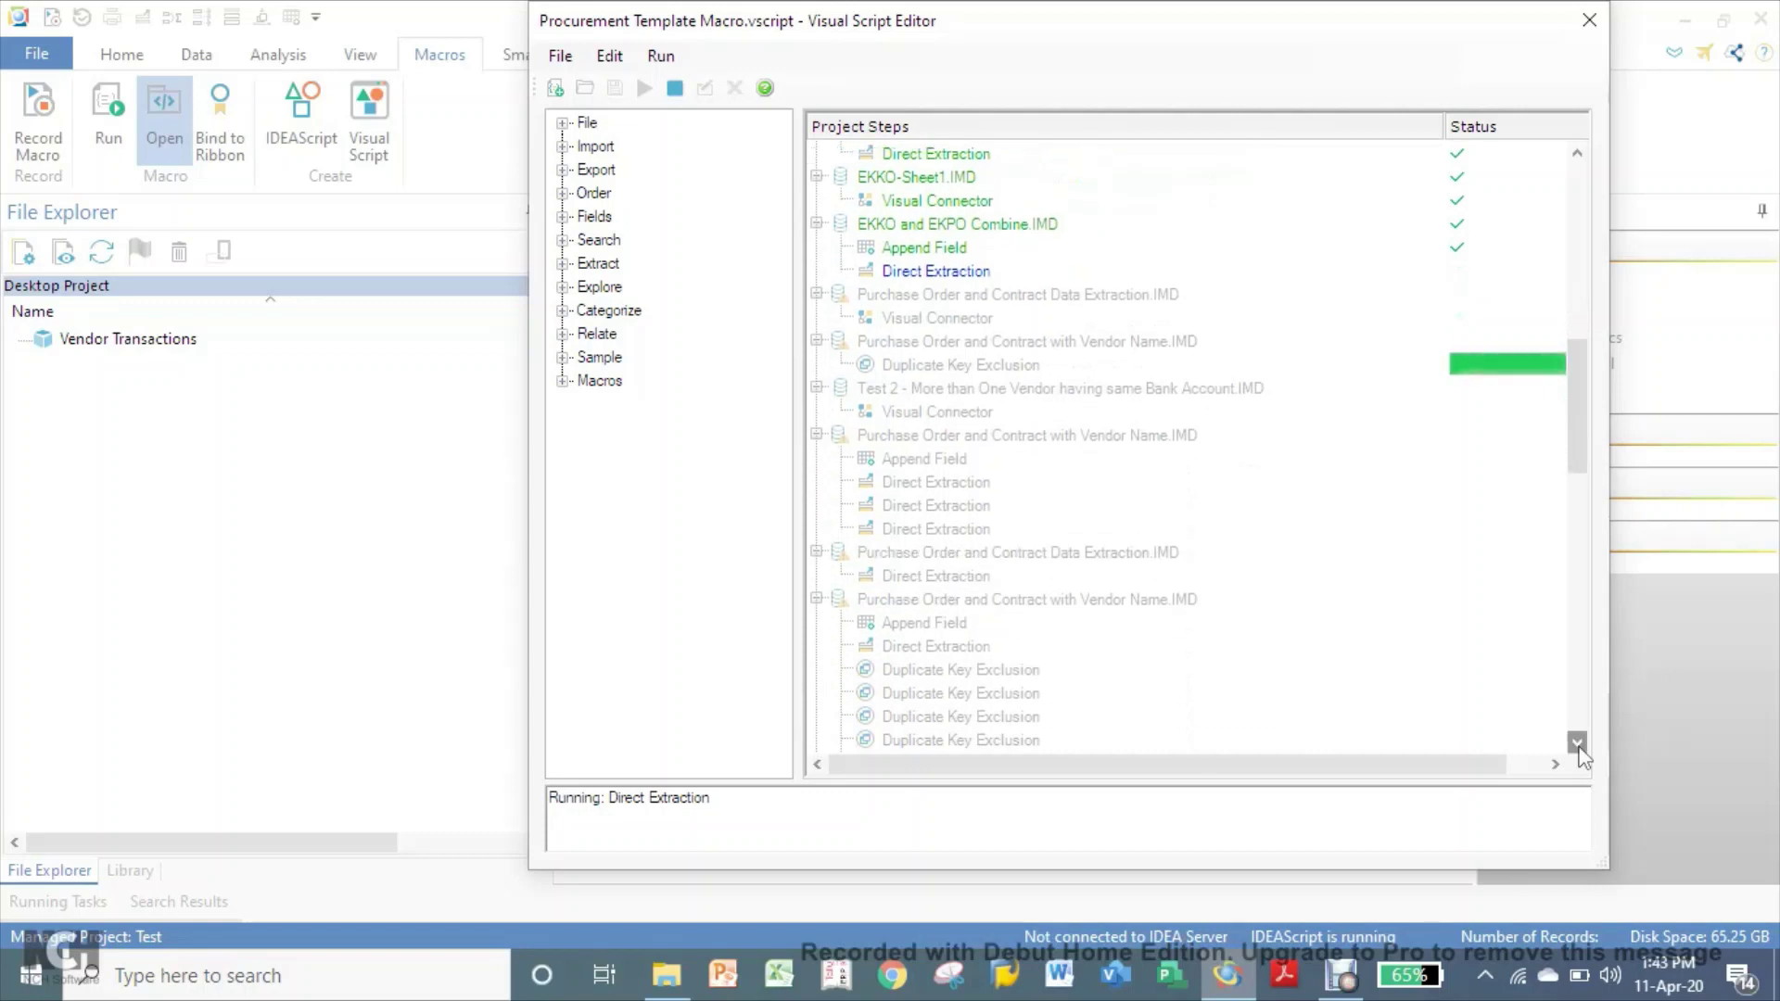
pyautogui.click(1577, 746)
pyautogui.click(1578, 745)
pyautogui.click(1578, 746)
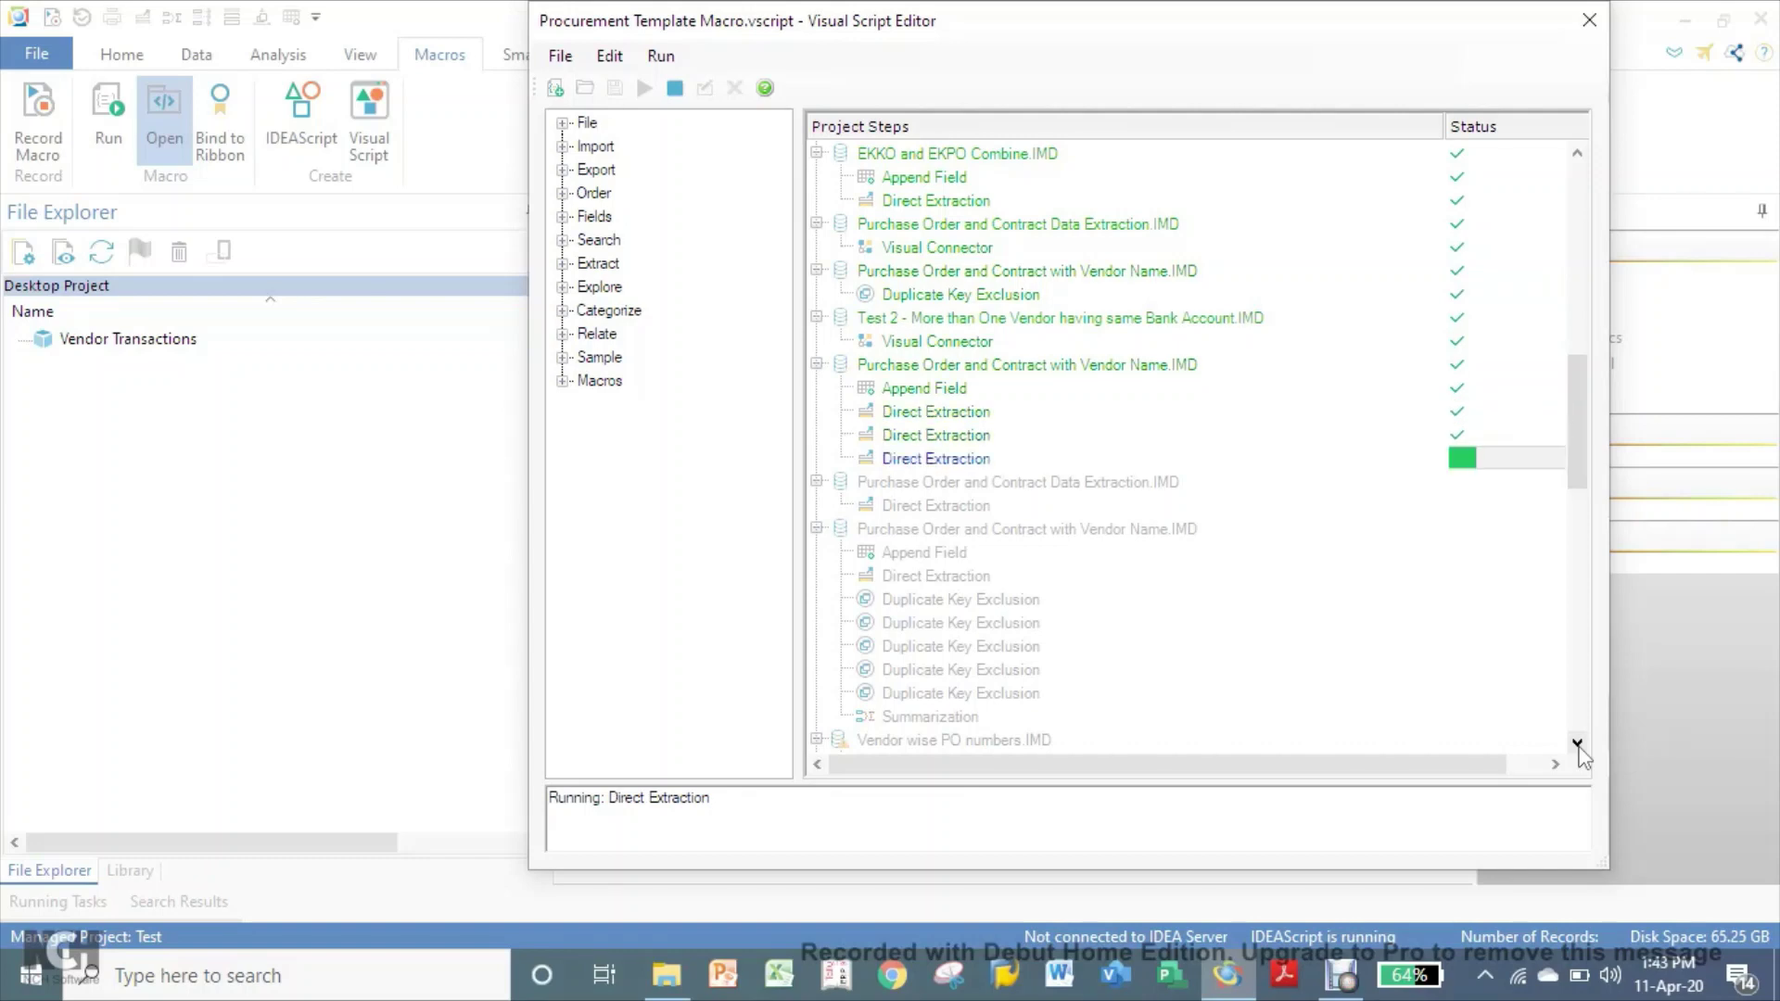
# - Follow the Project Steps list down to Test 16 Export Database as the macro finishes without errors
pyautogui.click(1576, 743)
pyautogui.click(1577, 744)
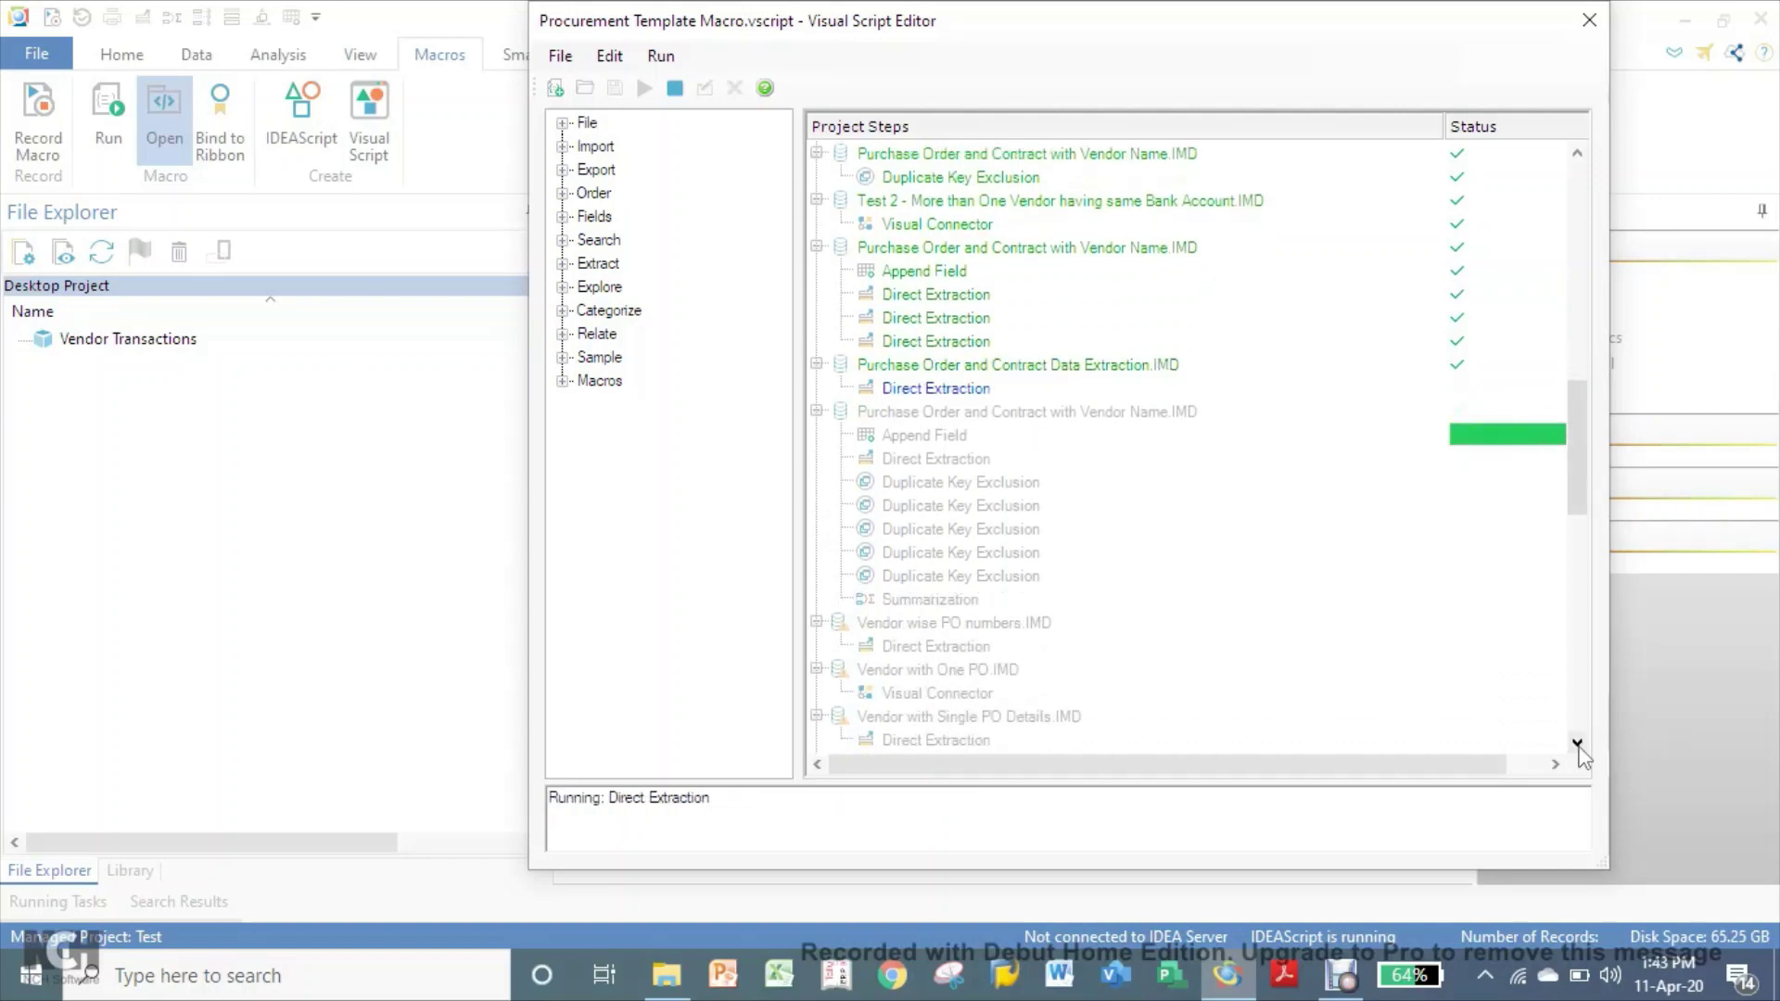
pyautogui.click(1576, 743)
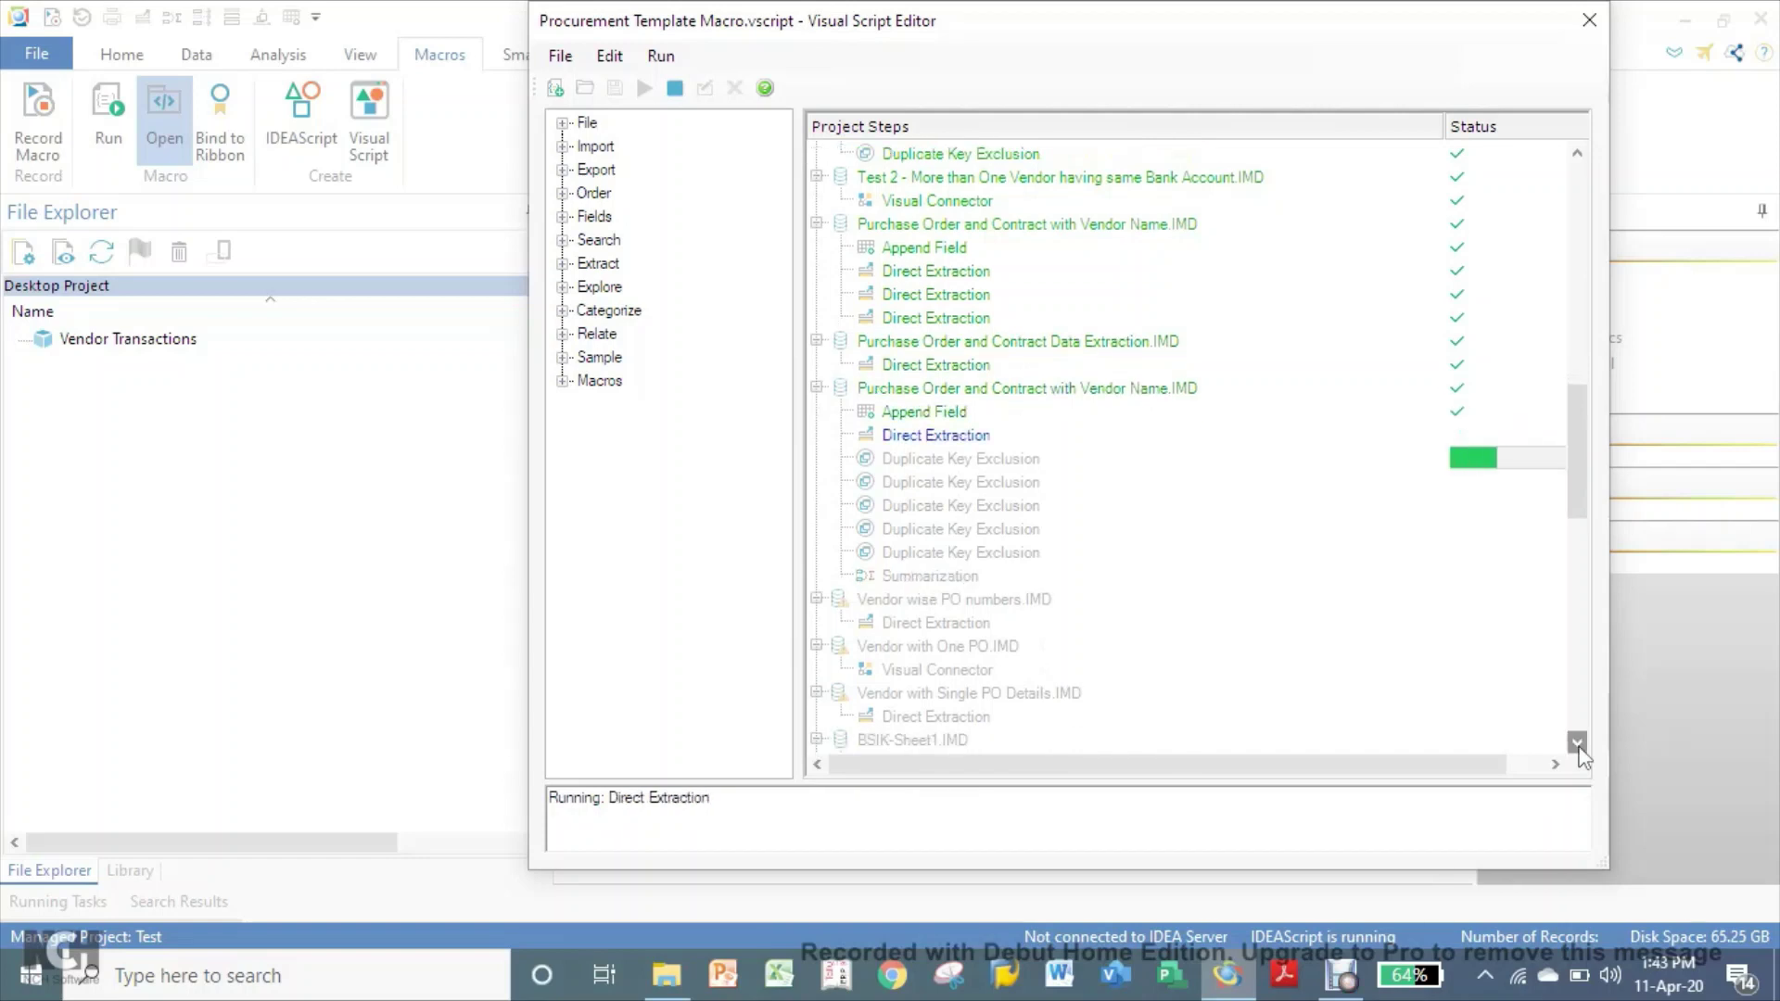
pyautogui.click(1577, 743)
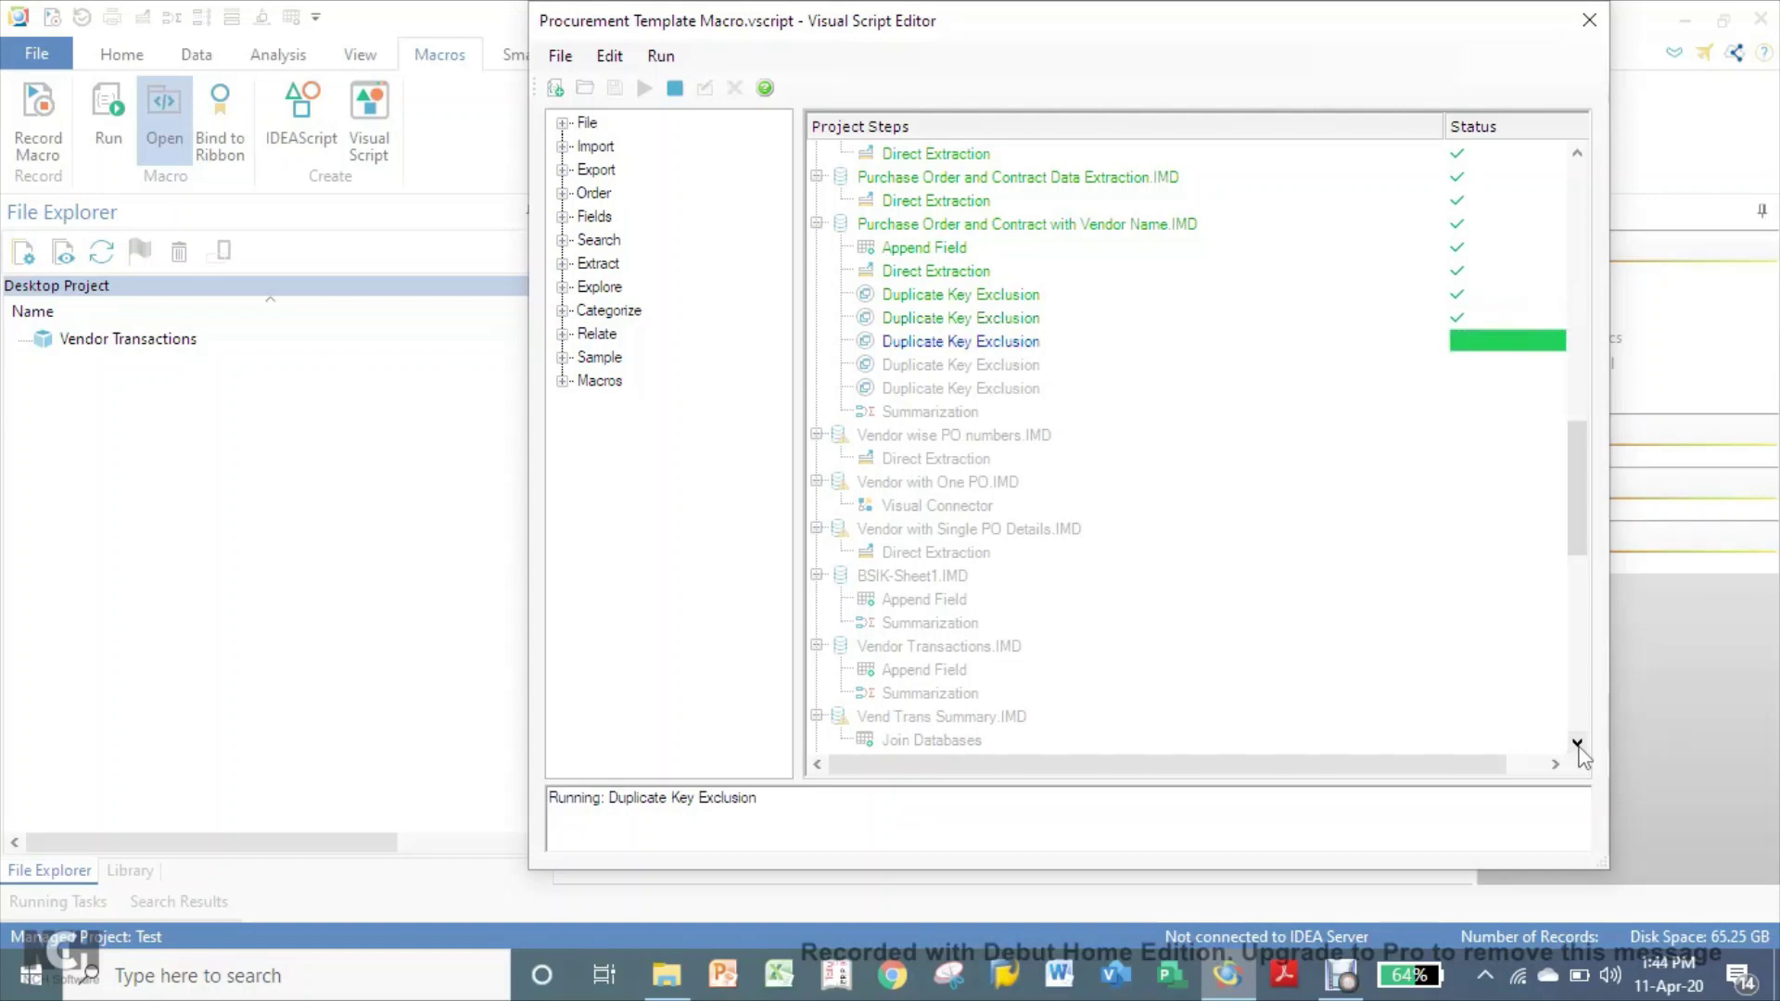
pyautogui.click(1577, 744)
pyautogui.click(1577, 745)
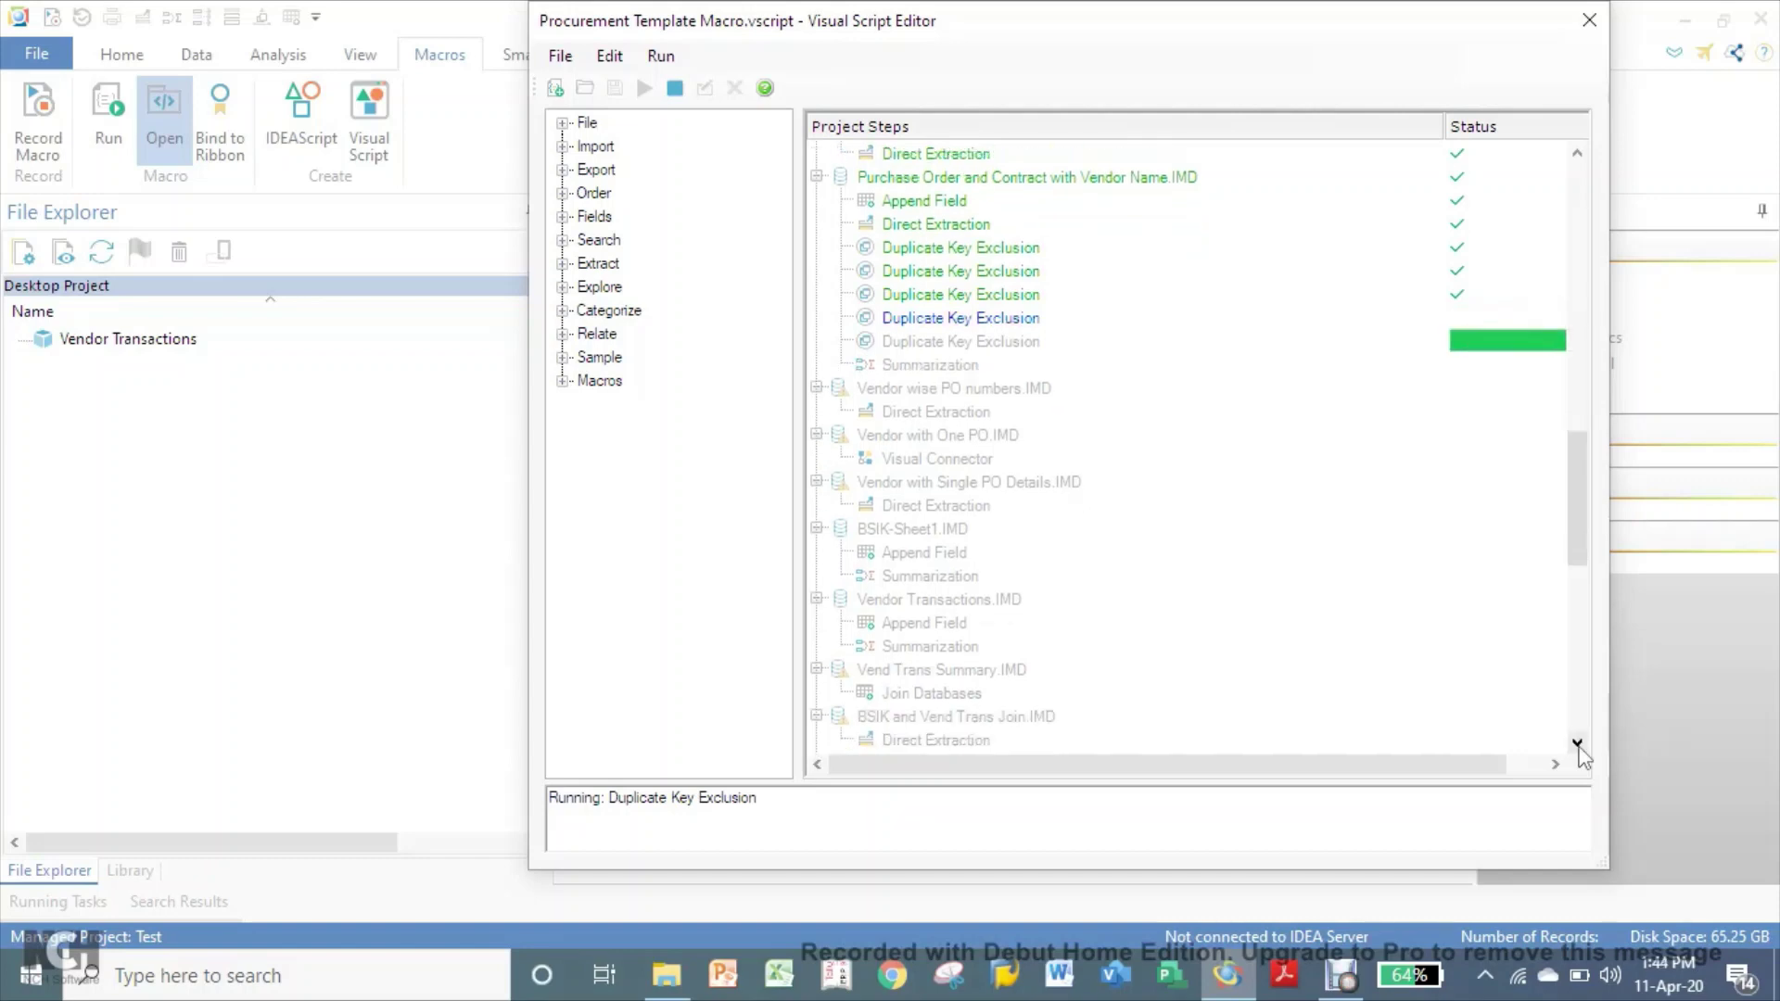
pyautogui.click(1577, 744)
pyautogui.click(1578, 744)
pyautogui.click(1578, 745)
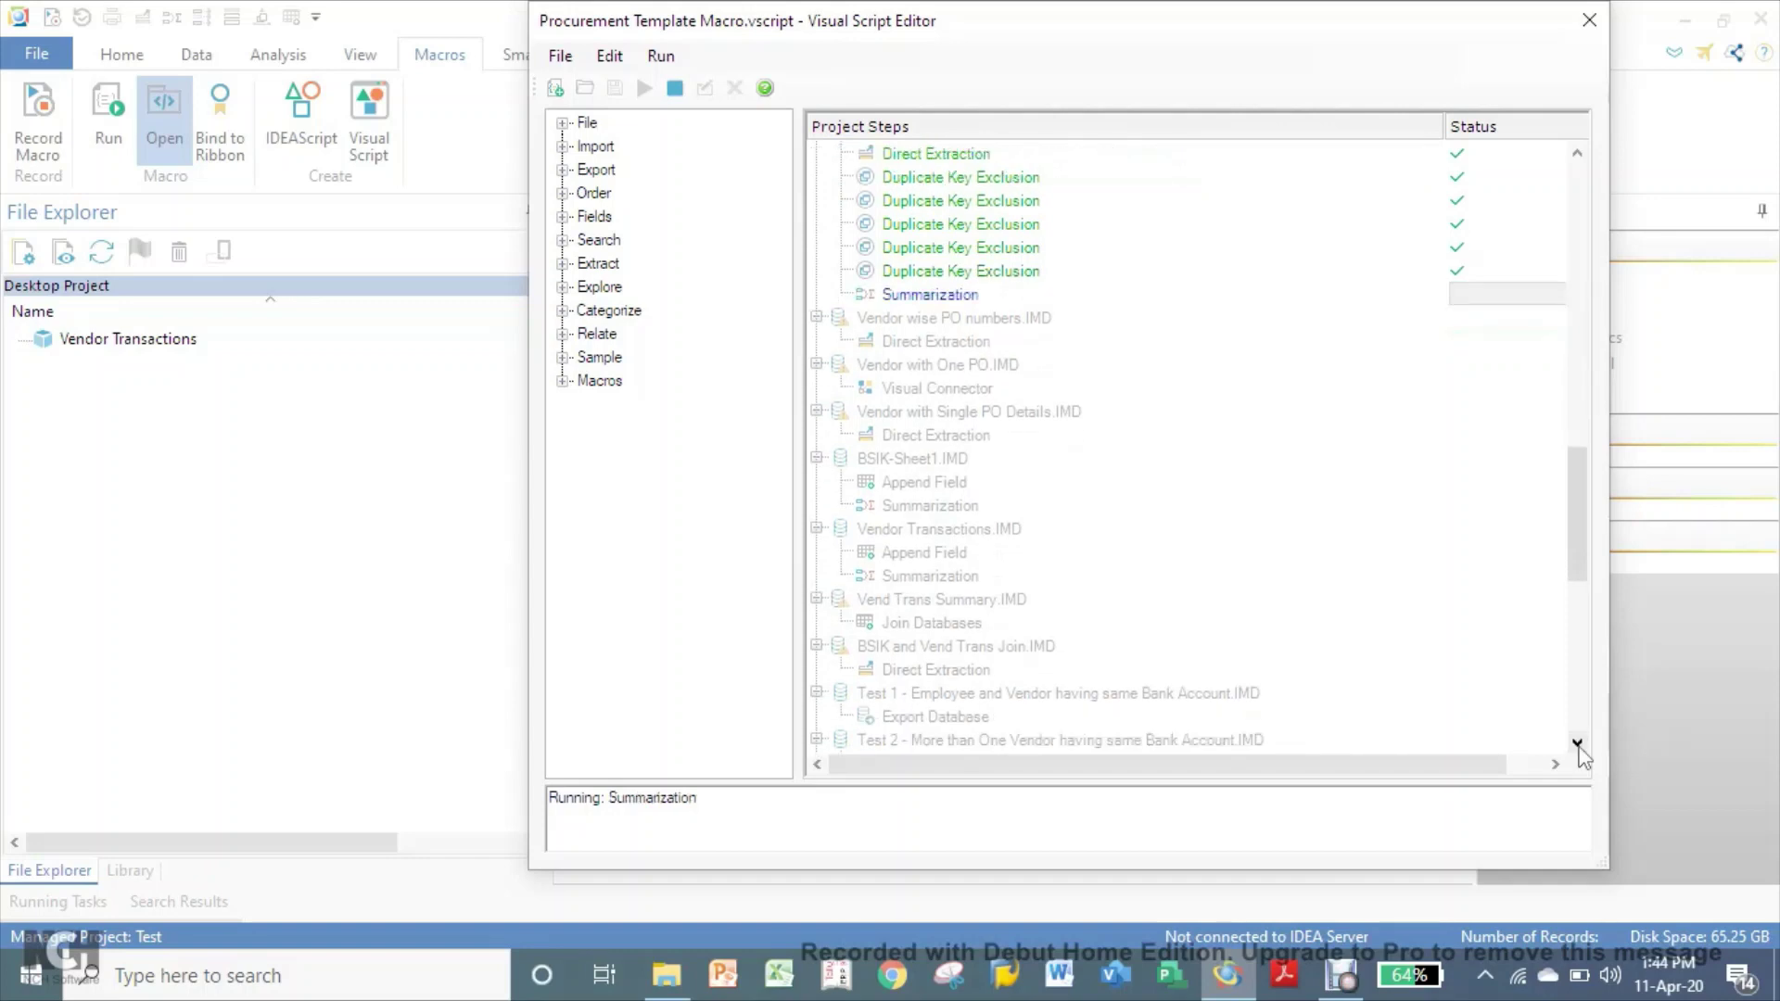
pyautogui.click(1578, 744)
pyautogui.click(1578, 744)
pyautogui.click(1578, 744)
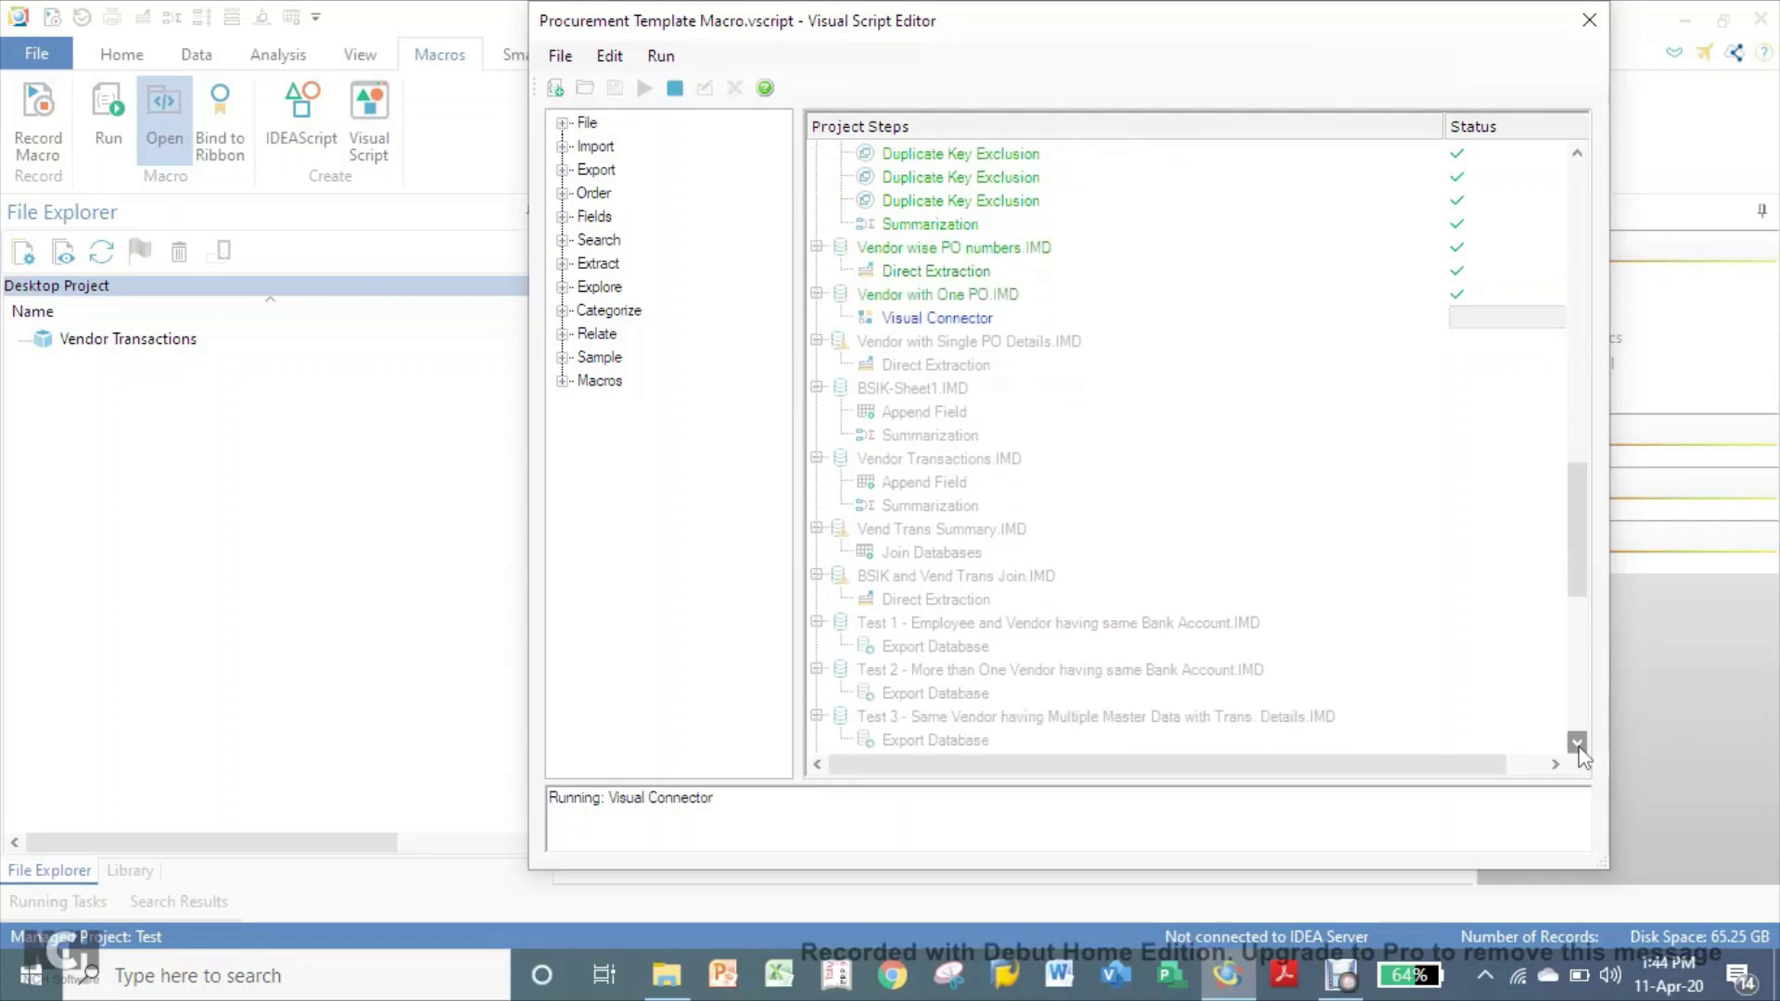
pyautogui.click(1577, 745)
pyautogui.click(1577, 744)
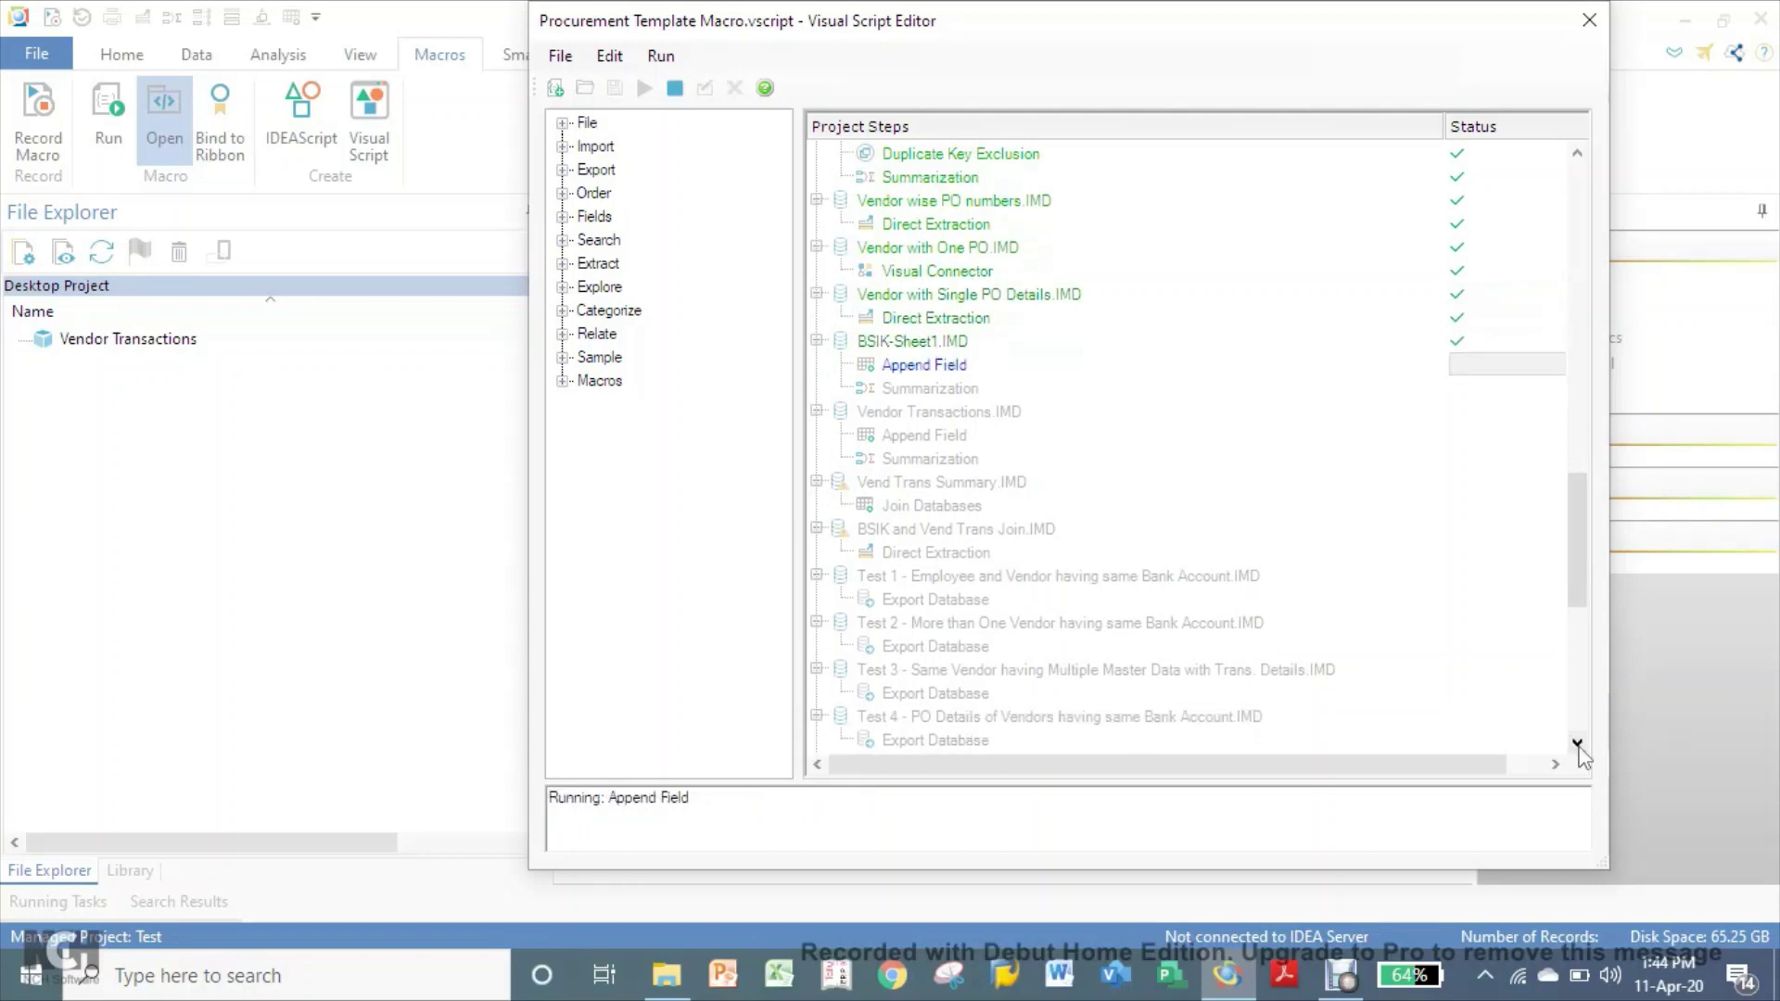
pyautogui.click(1578, 745)
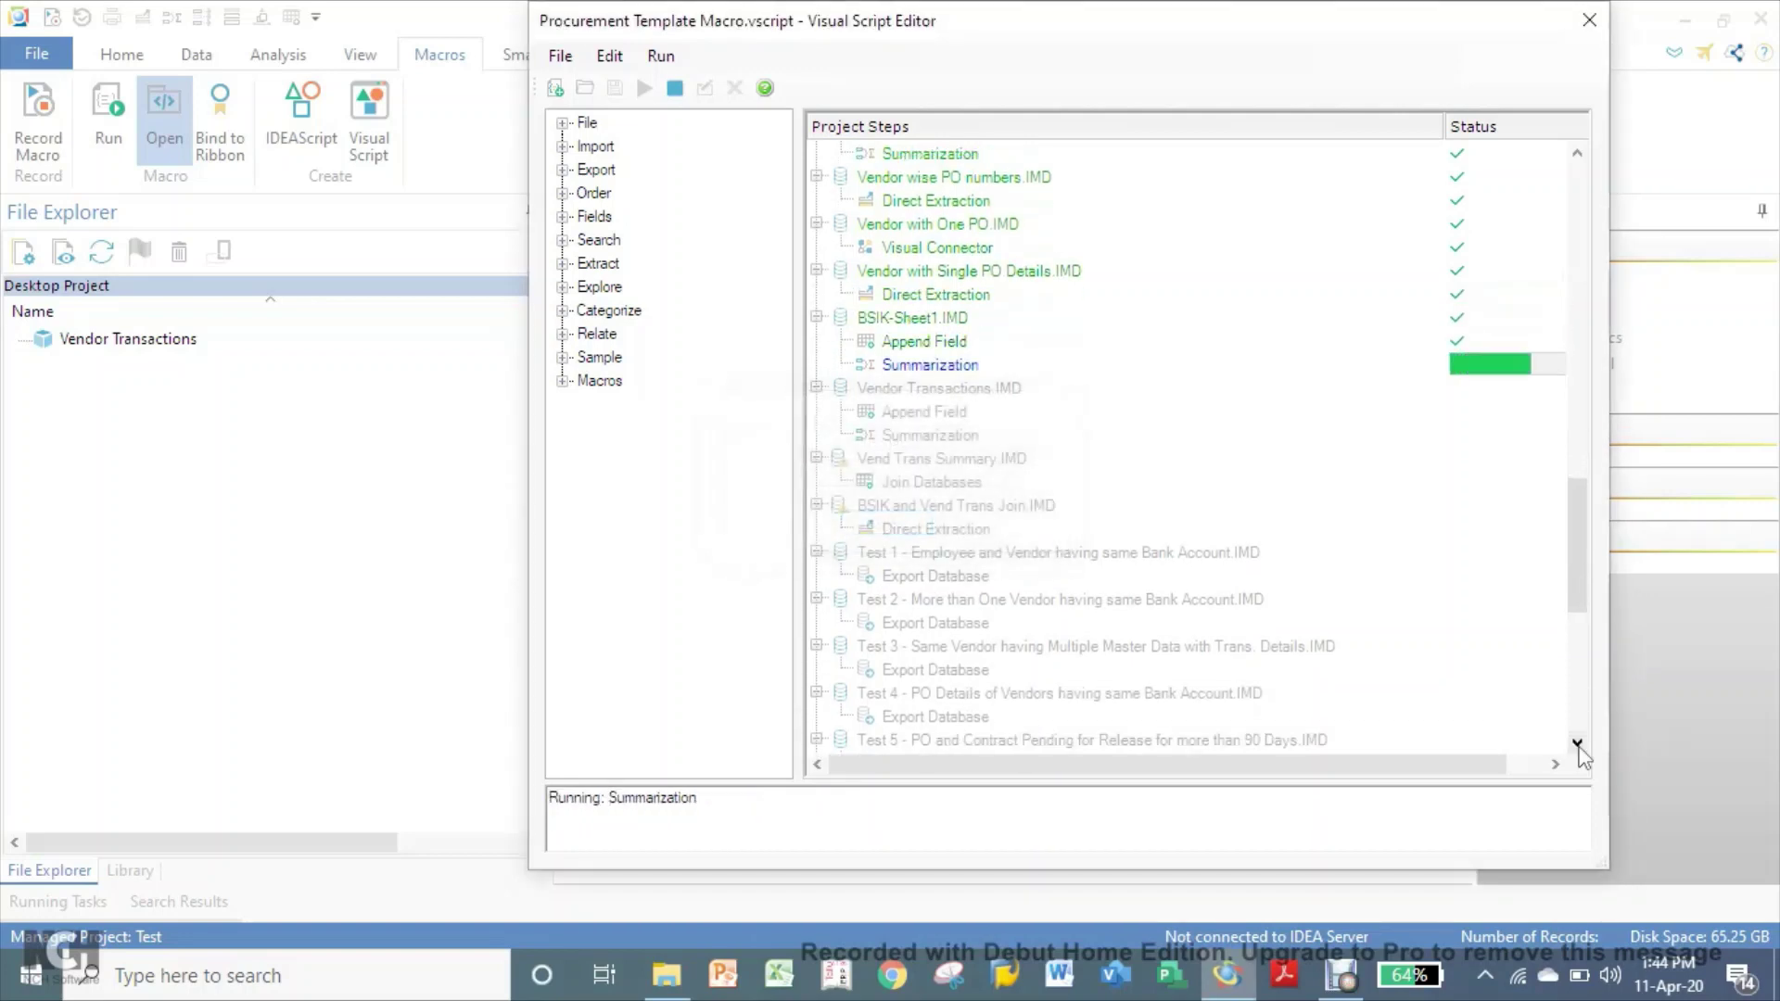
pyautogui.click(1578, 745)
pyautogui.click(1577, 744)
pyautogui.click(1578, 745)
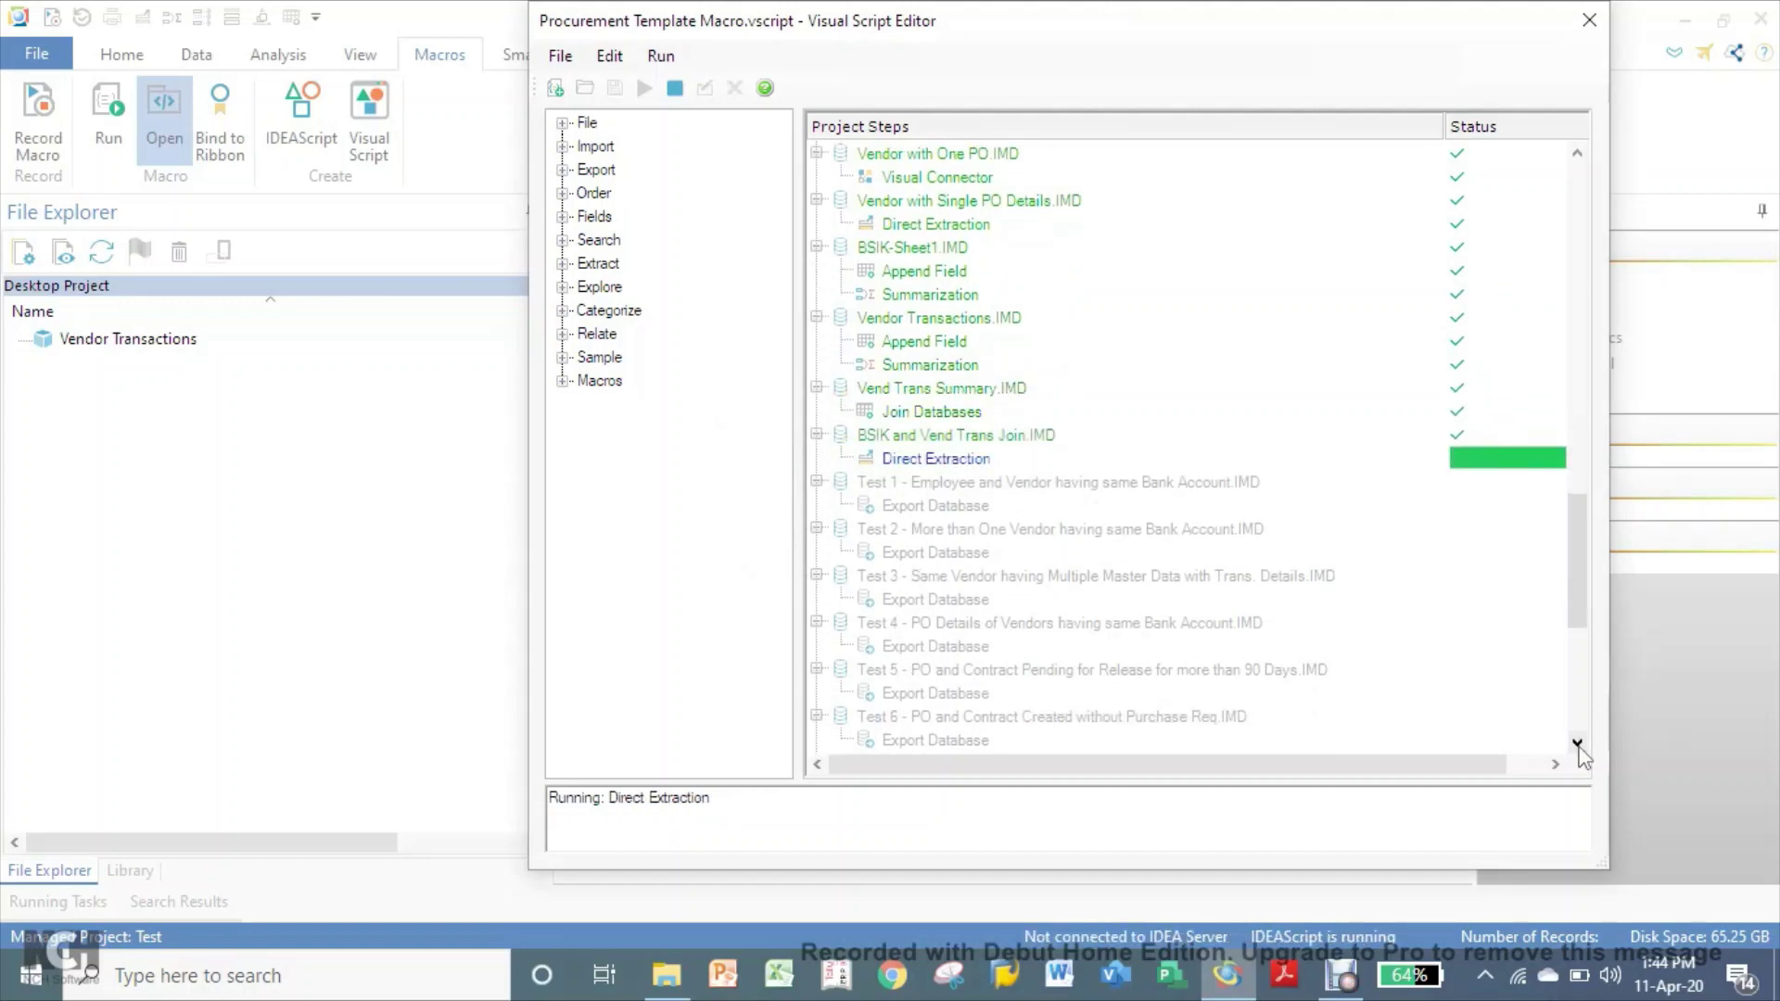
pyautogui.click(1577, 745)
pyautogui.click(1578, 744)
pyautogui.click(1577, 744)
pyautogui.click(1578, 745)
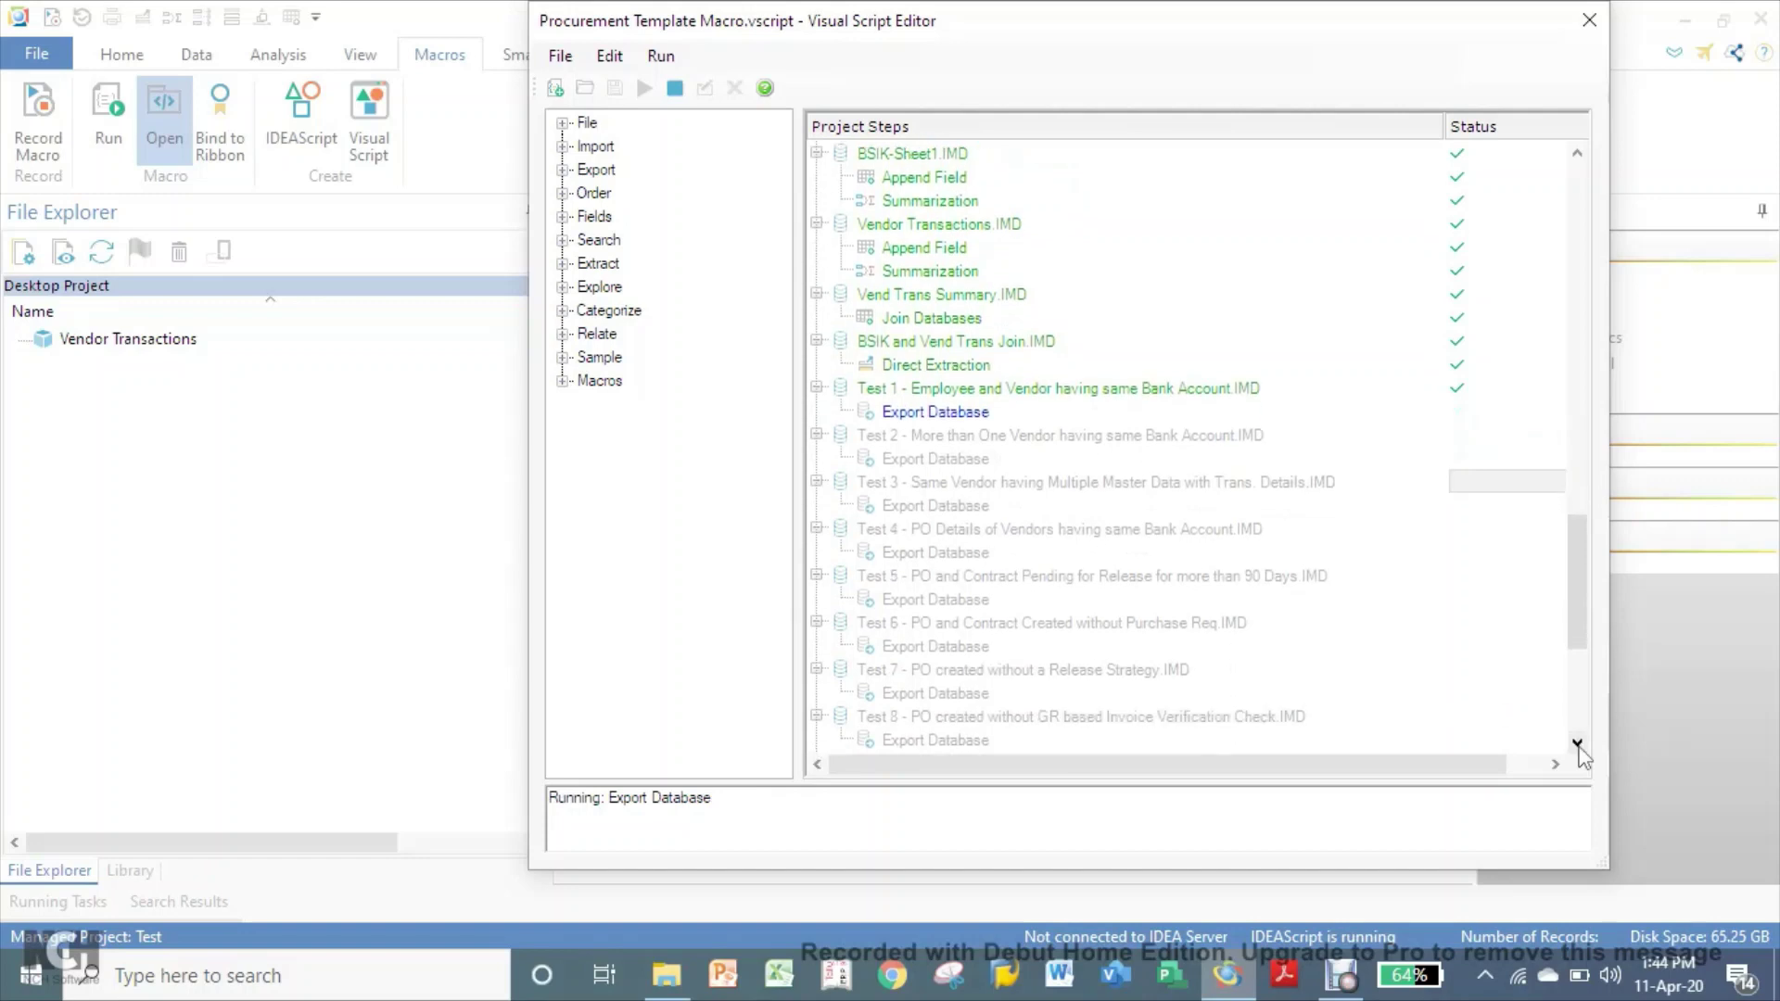
pyautogui.click(1578, 744)
pyautogui.click(1577, 744)
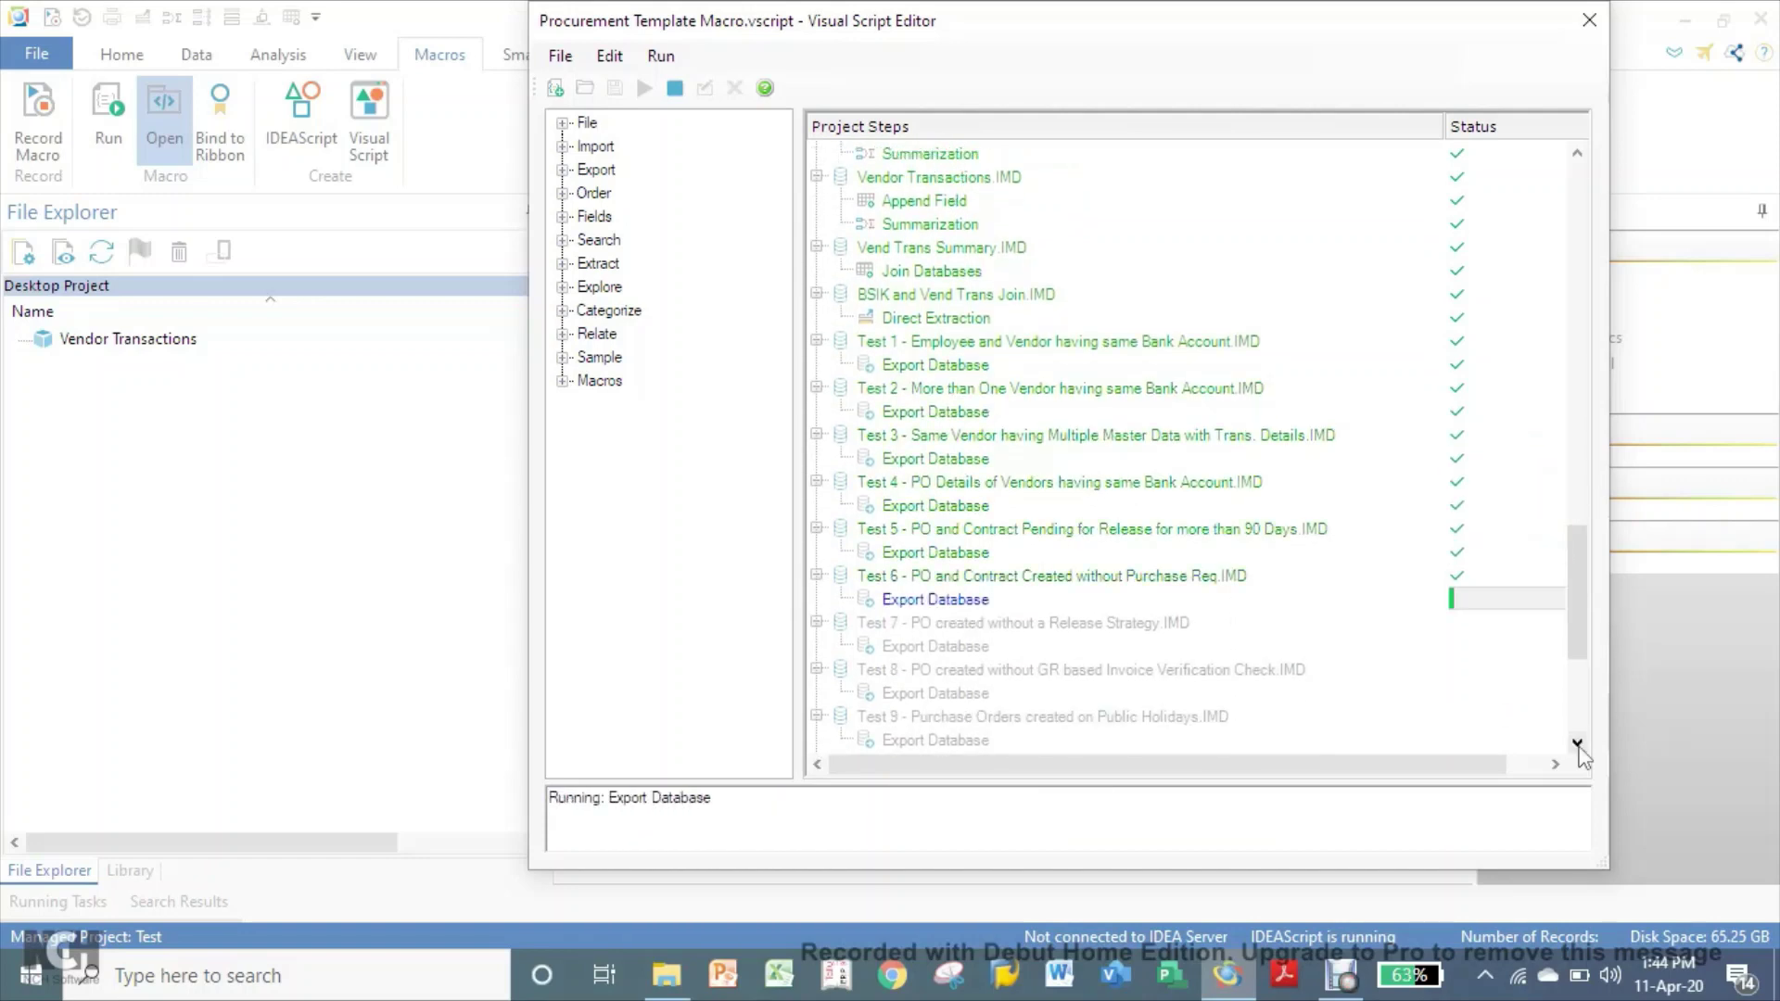
pyautogui.moveTo(1577, 747); pyautogui.dragTo(1577, 747)
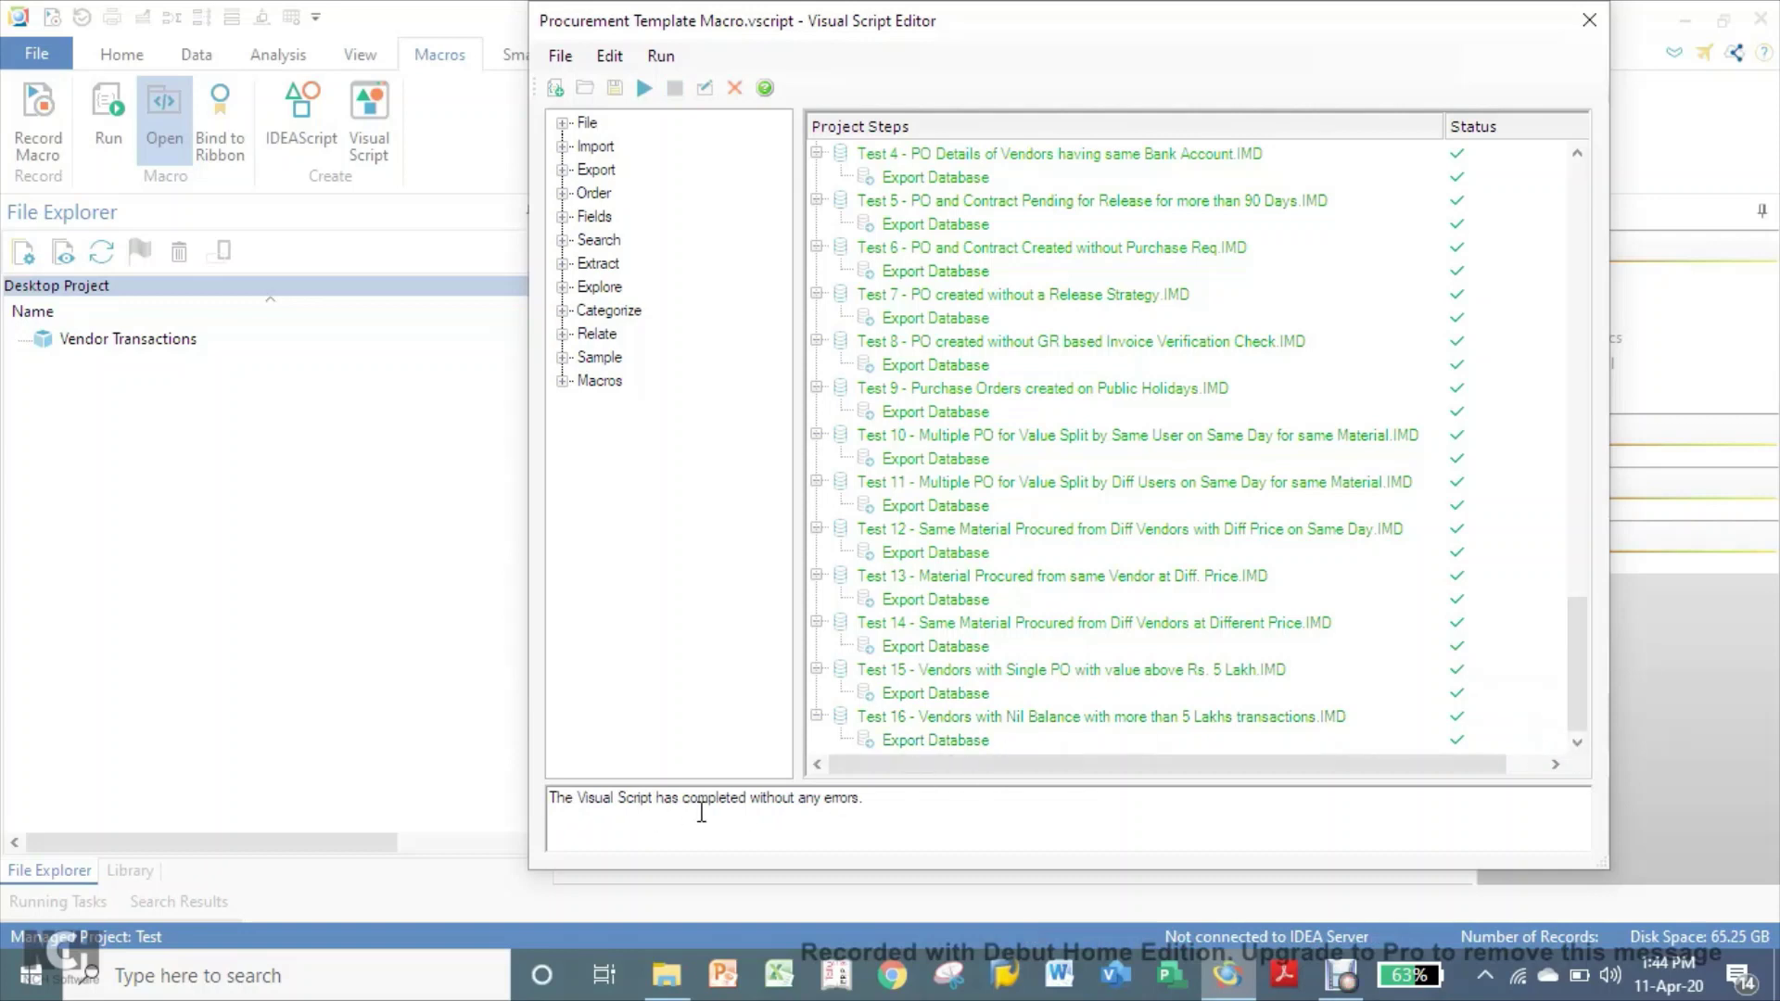
# - Close the Visual Script Editor, expand BSIK-Sheet1 and EKKO-Sheet1 down to the Test databases, then go to File Explorer
pyautogui.click(1588, 20)
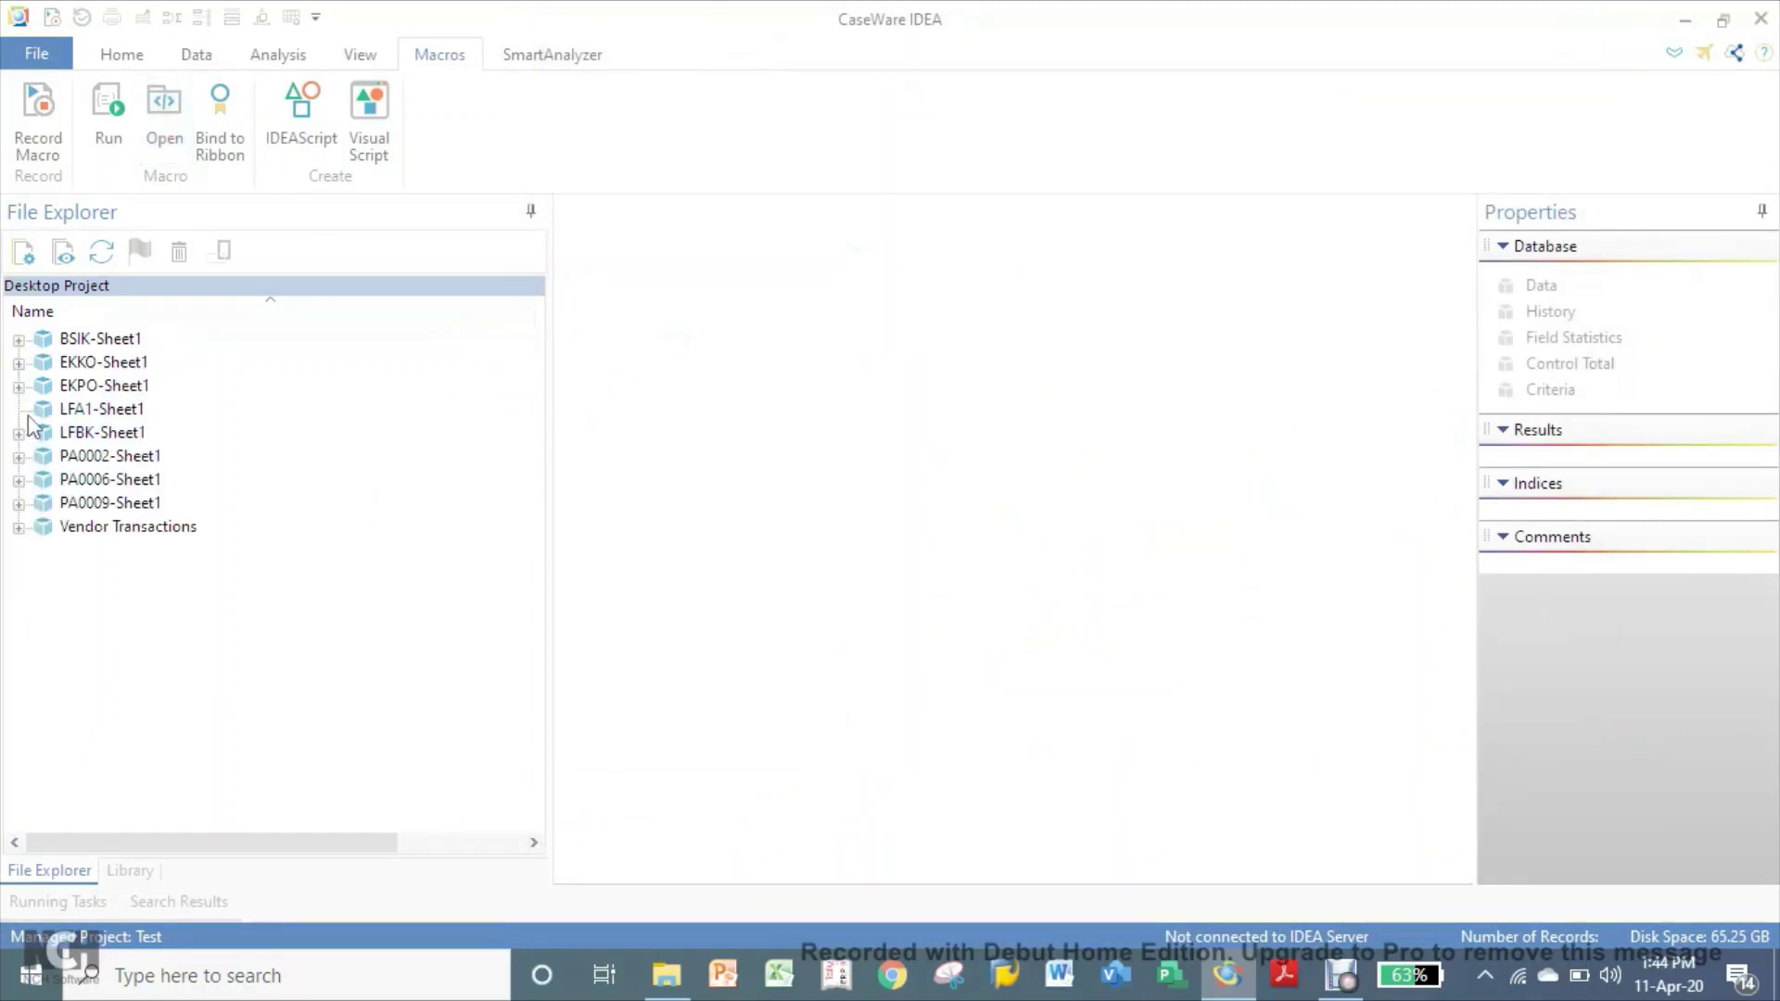
pyautogui.click(18, 341)
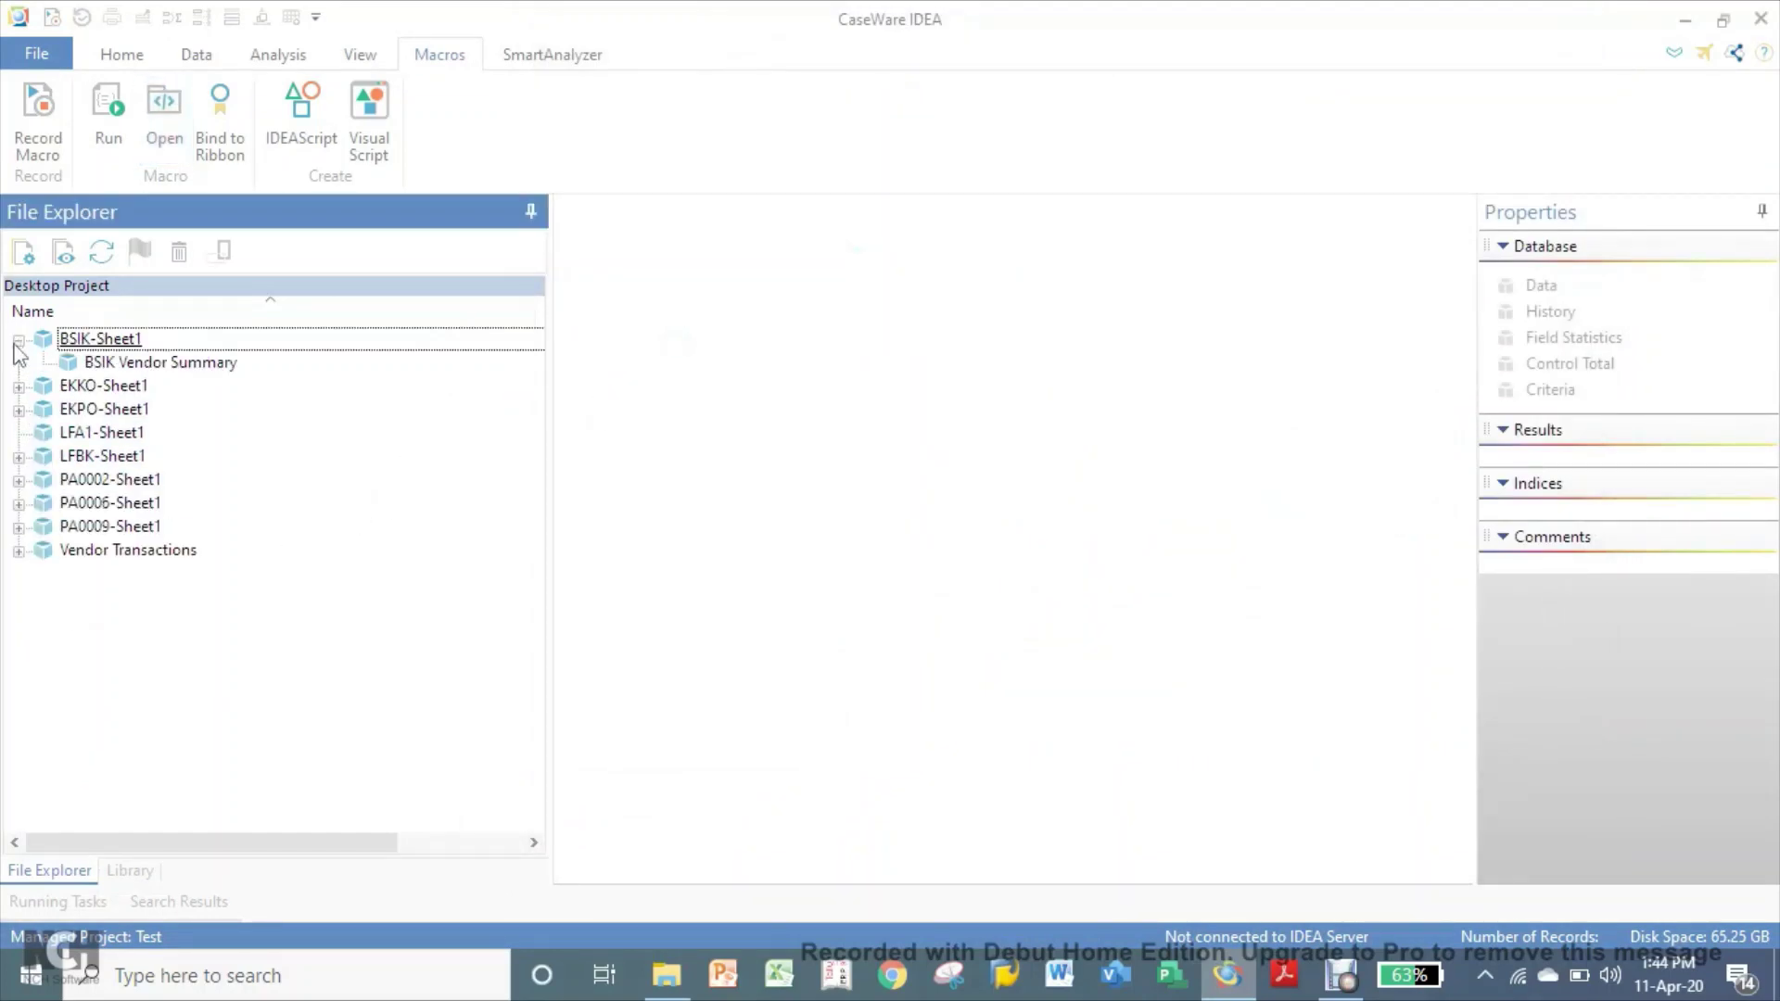
pyautogui.click(19, 388)
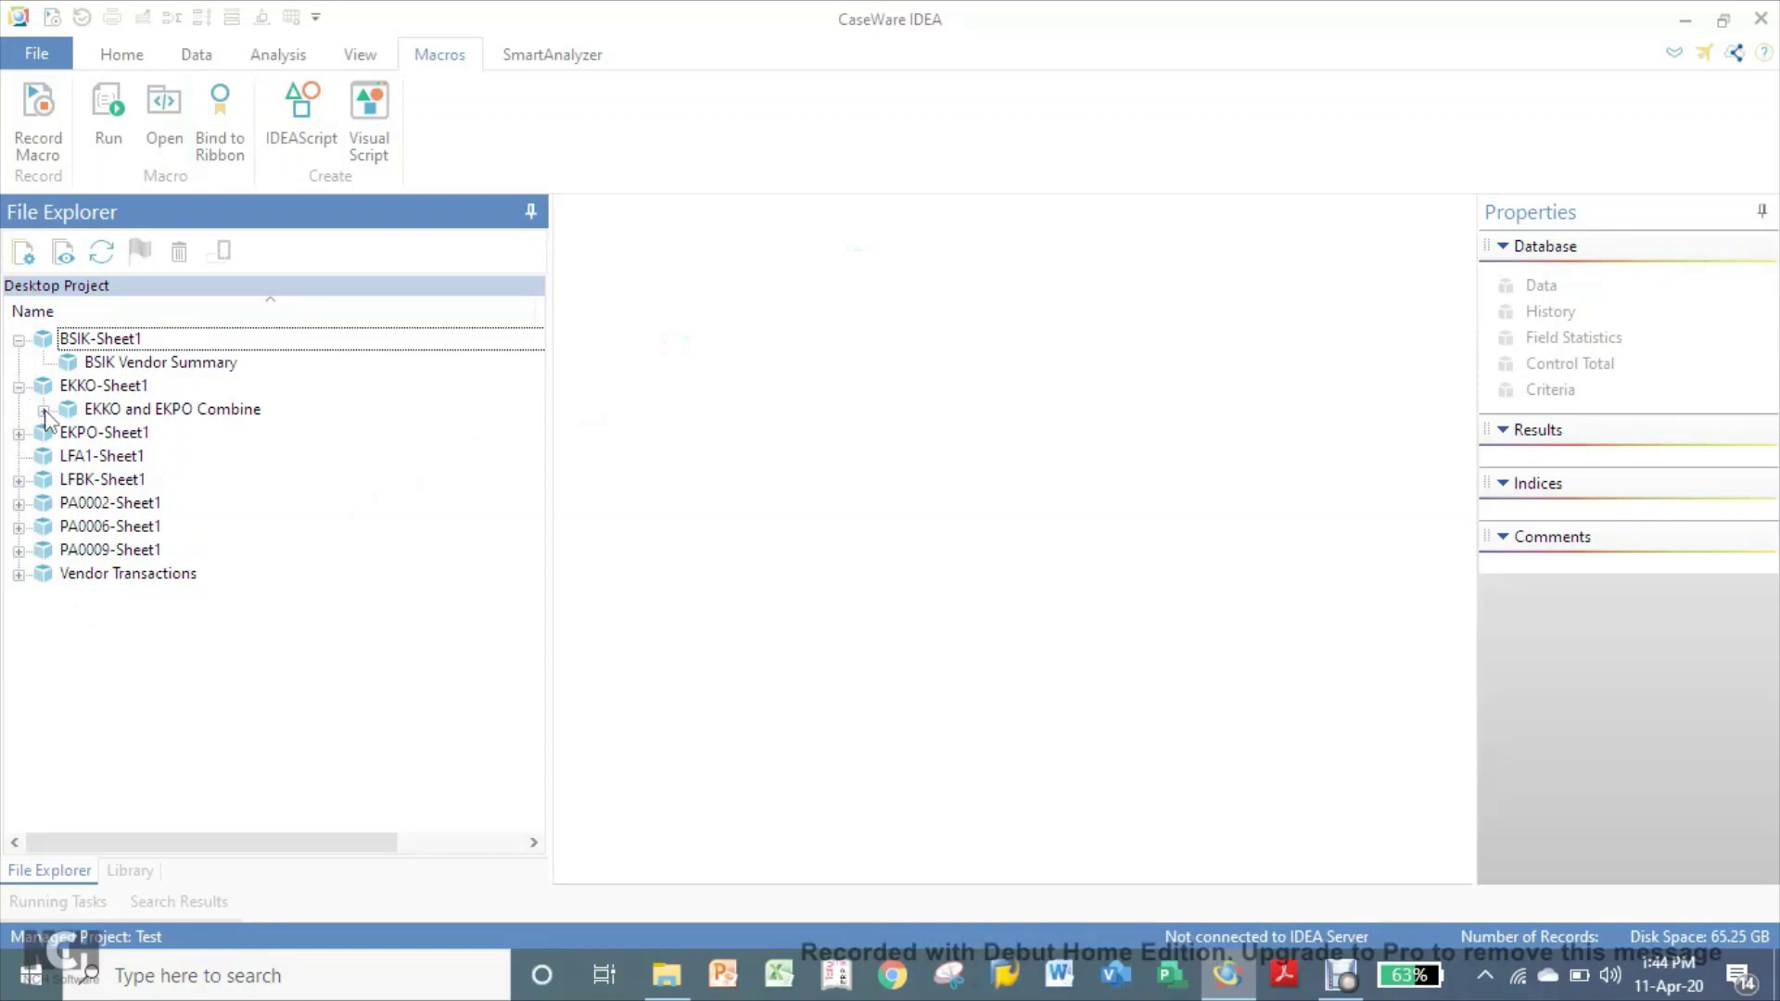
pyautogui.click(43, 411)
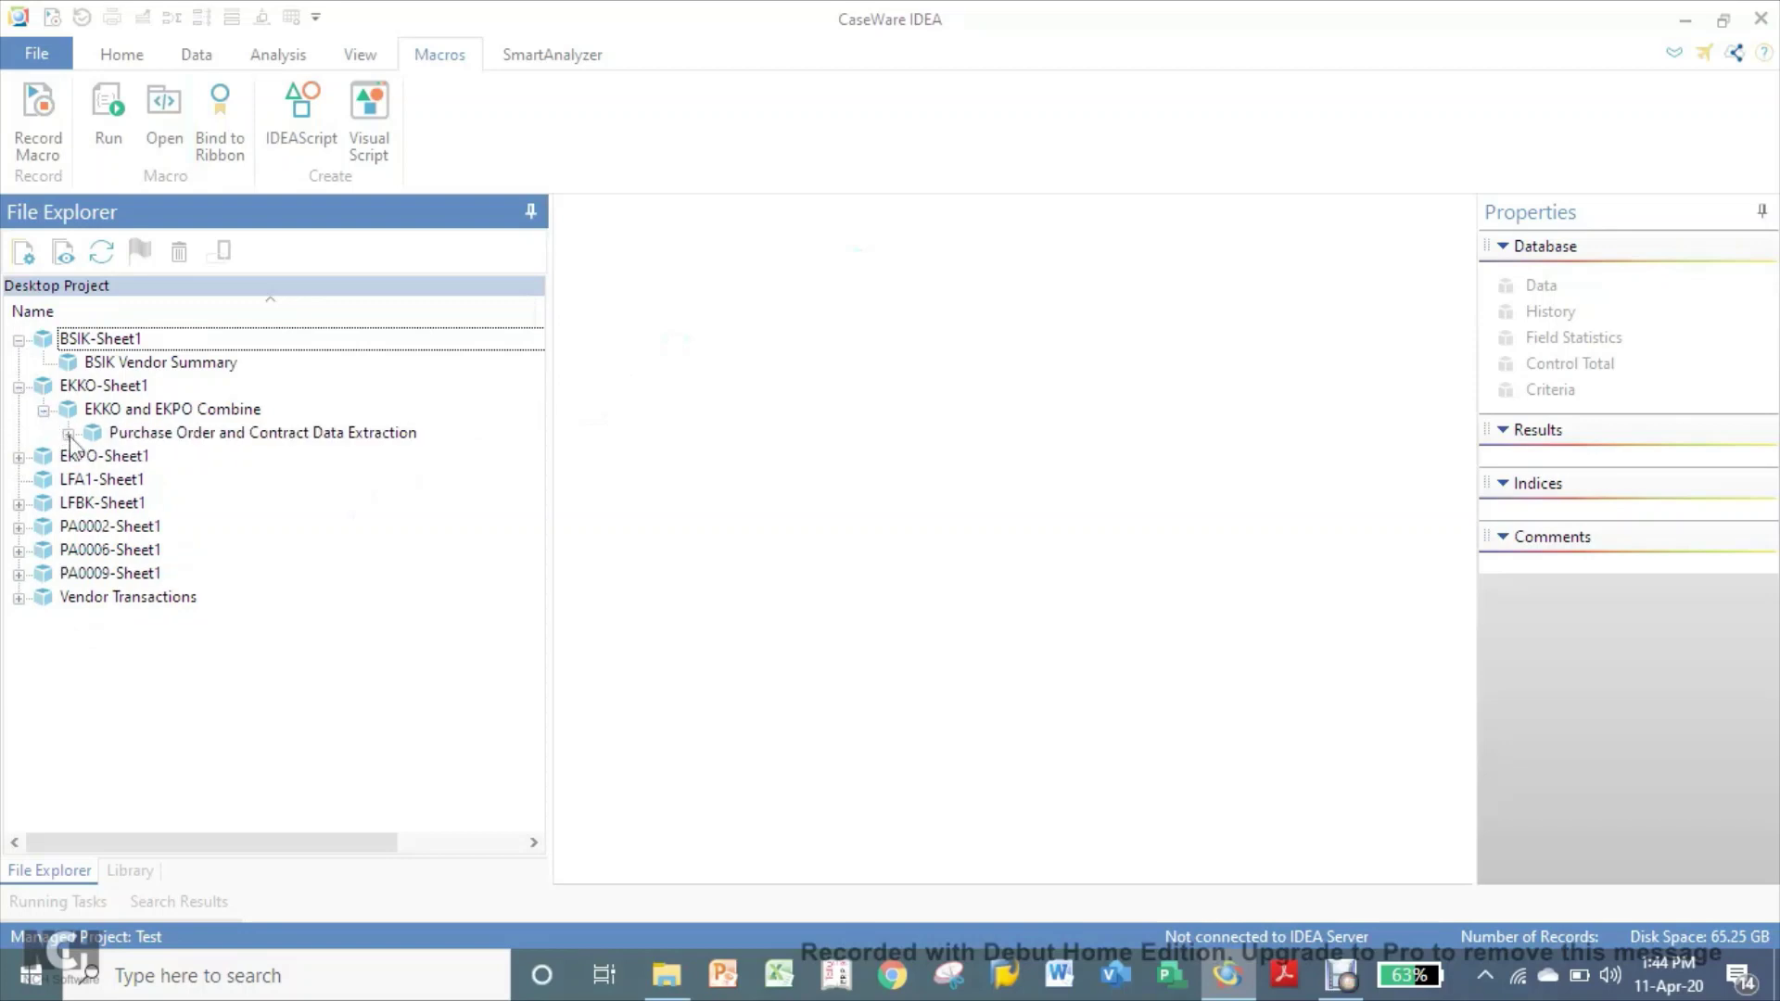
pyautogui.click(69, 435)
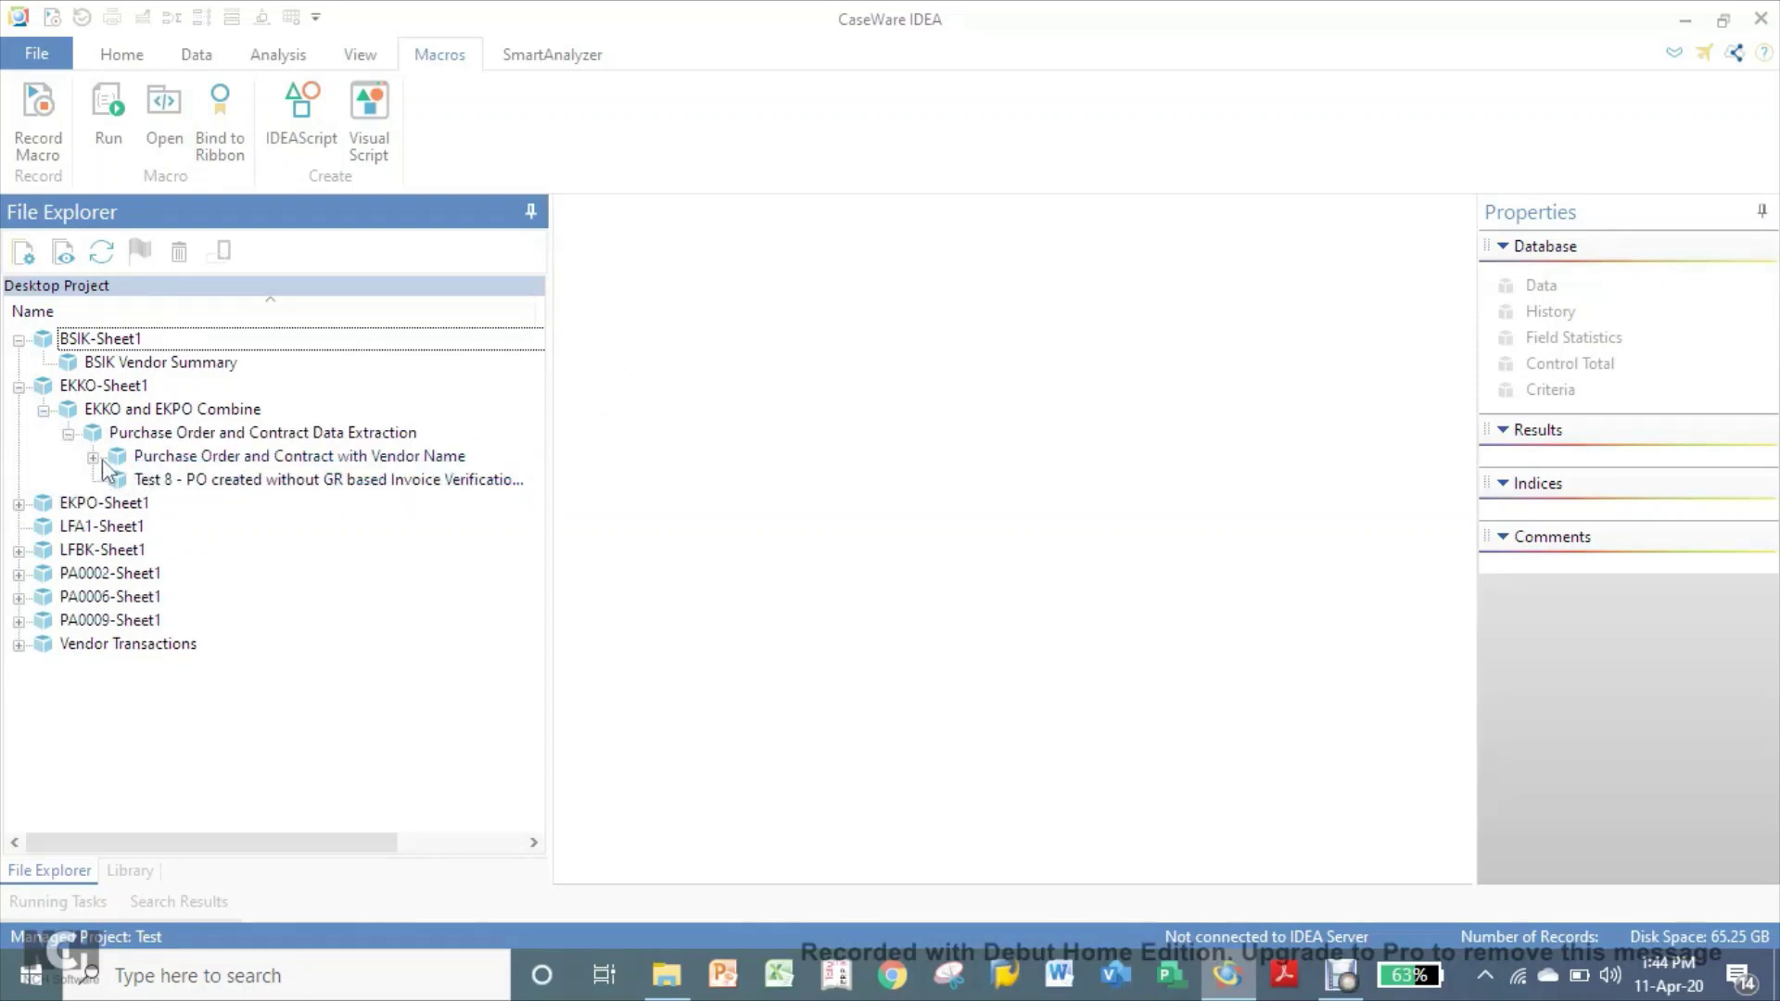
pyautogui.click(94, 457)
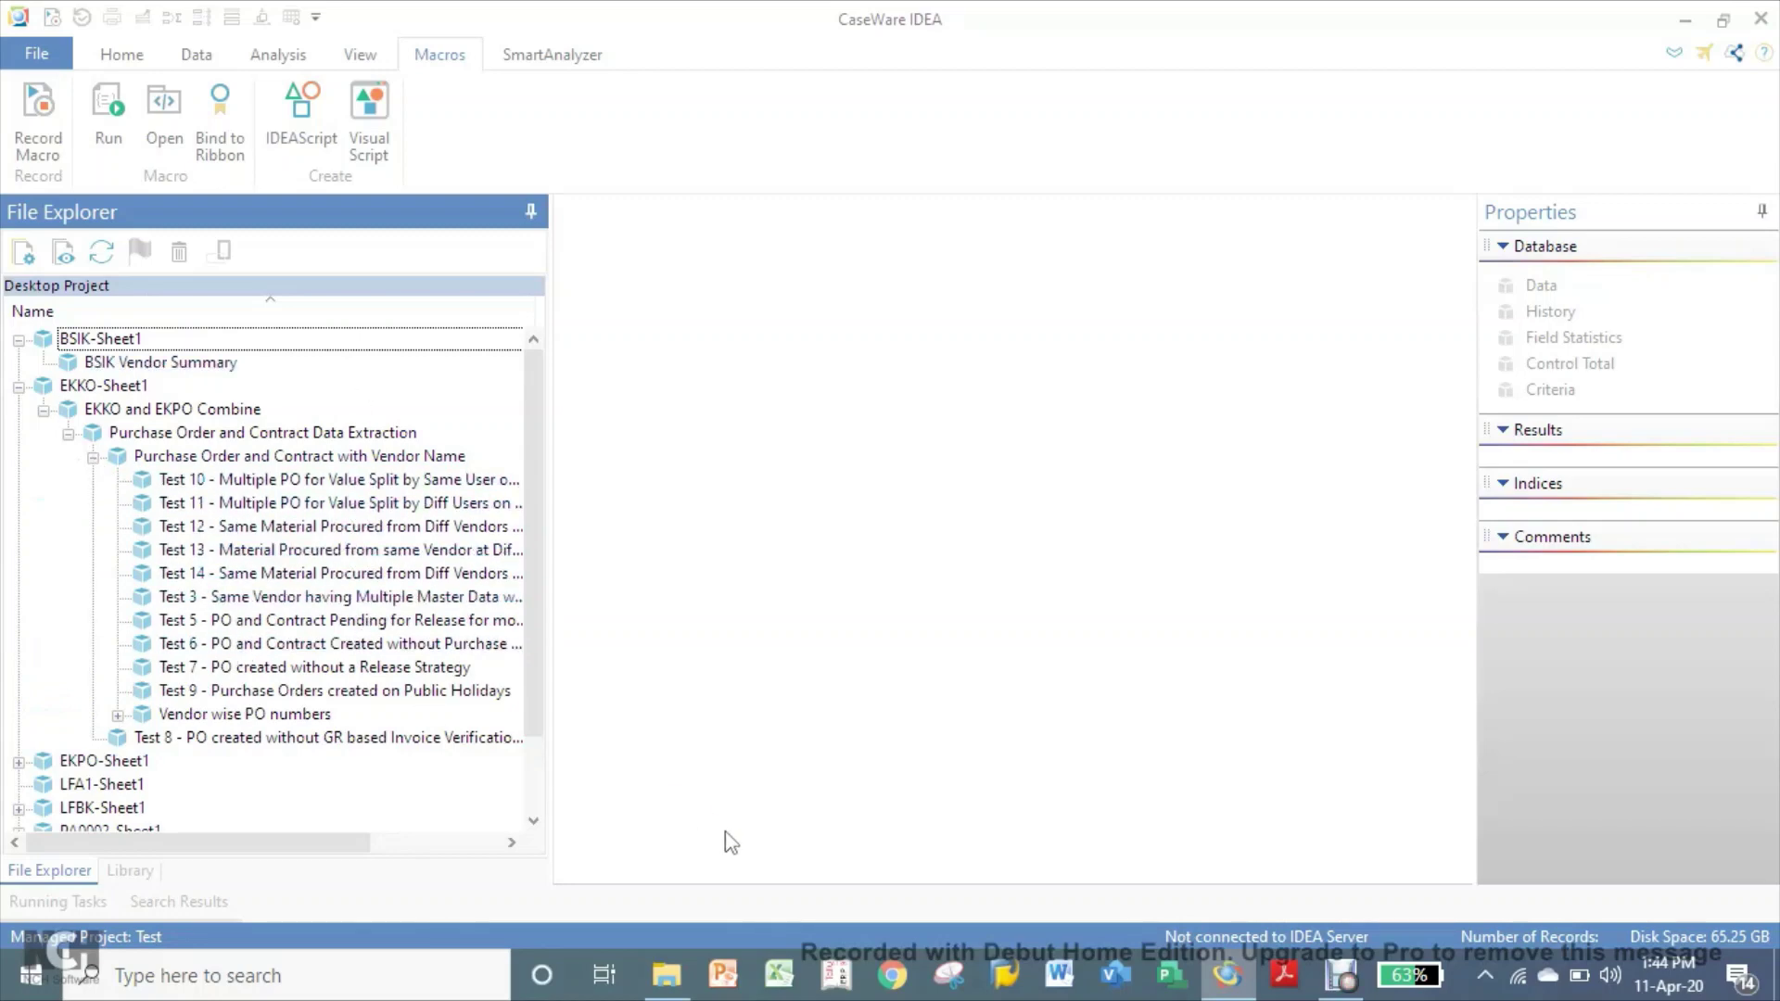
pyautogui.click(675, 980)
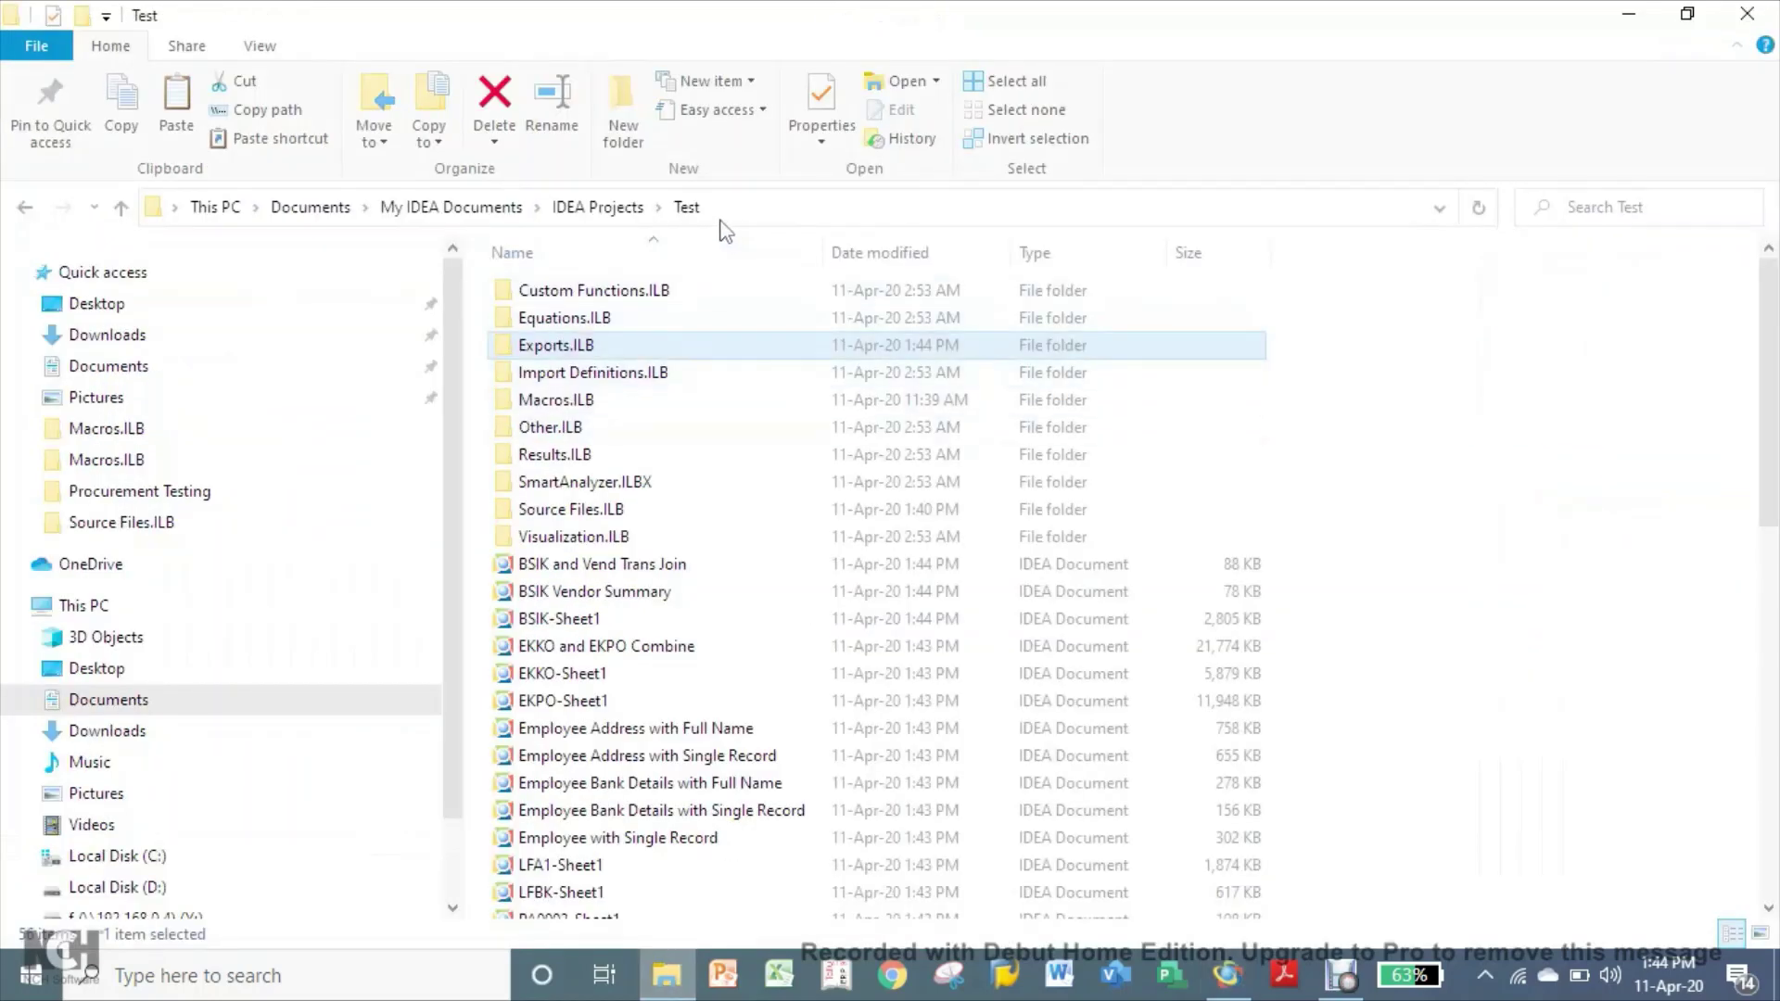
# - Open the Exports.ILB folder and select the Test 9 public holidays export
pyautogui.doubleClick(563, 352)
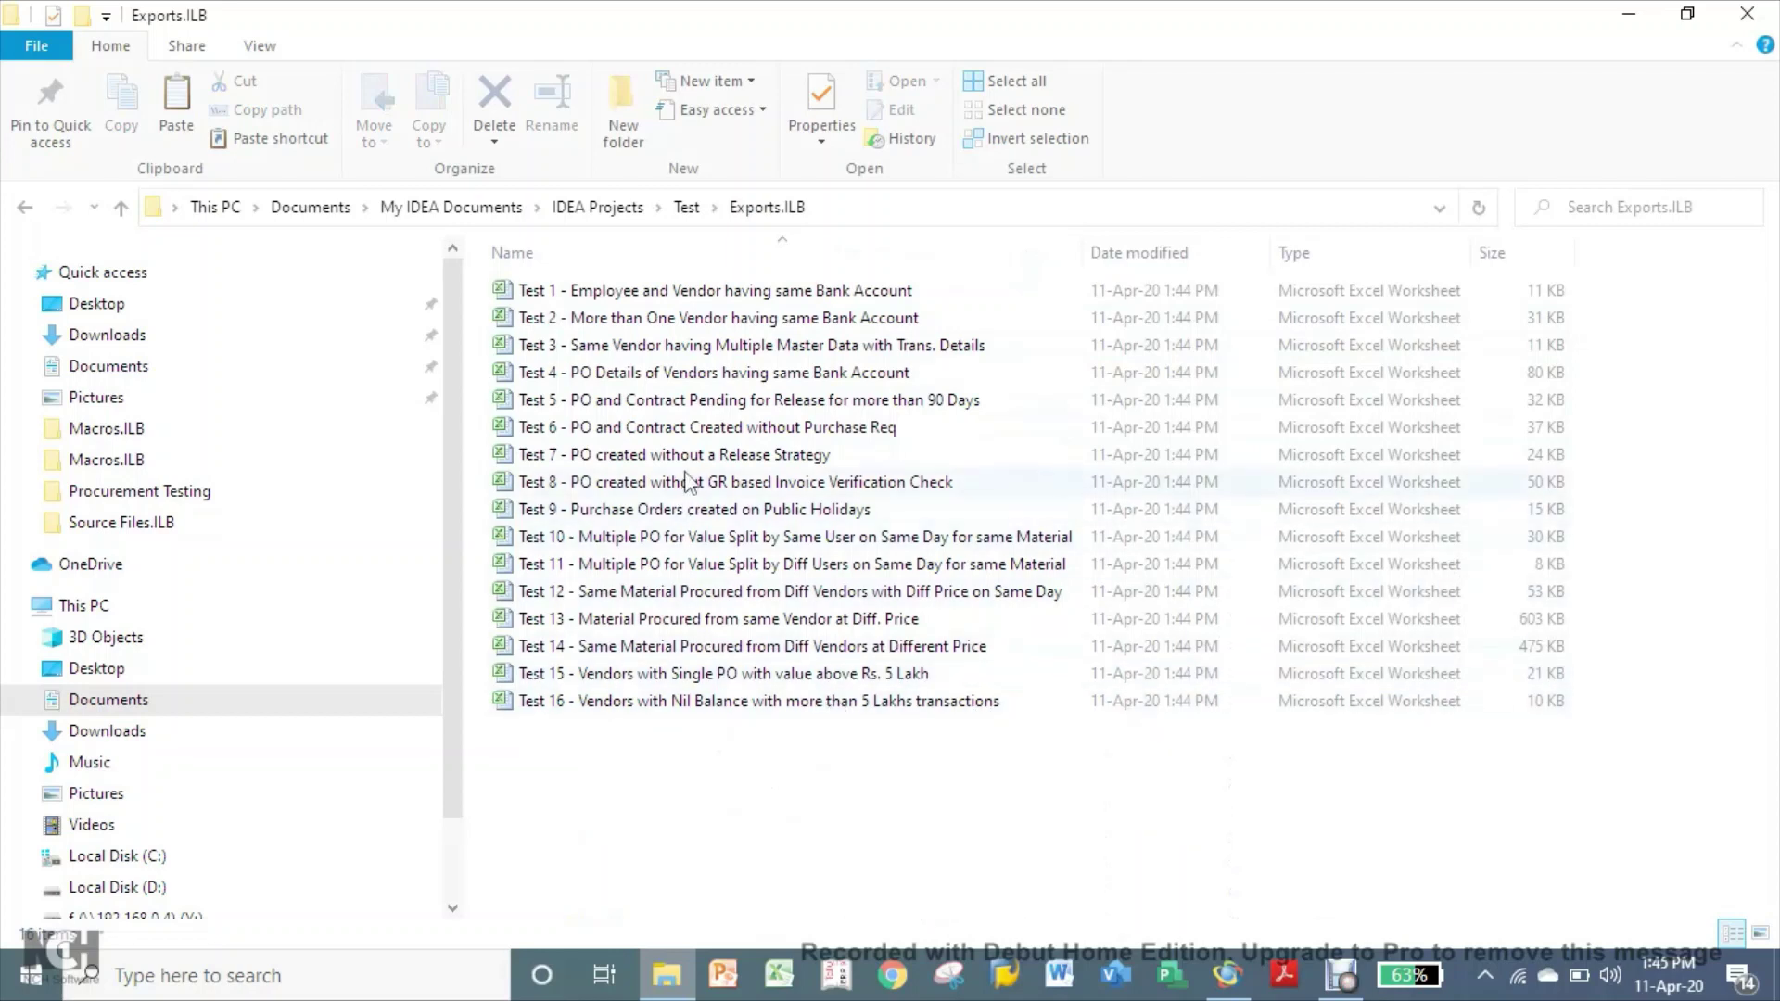
pyautogui.click(669, 520)
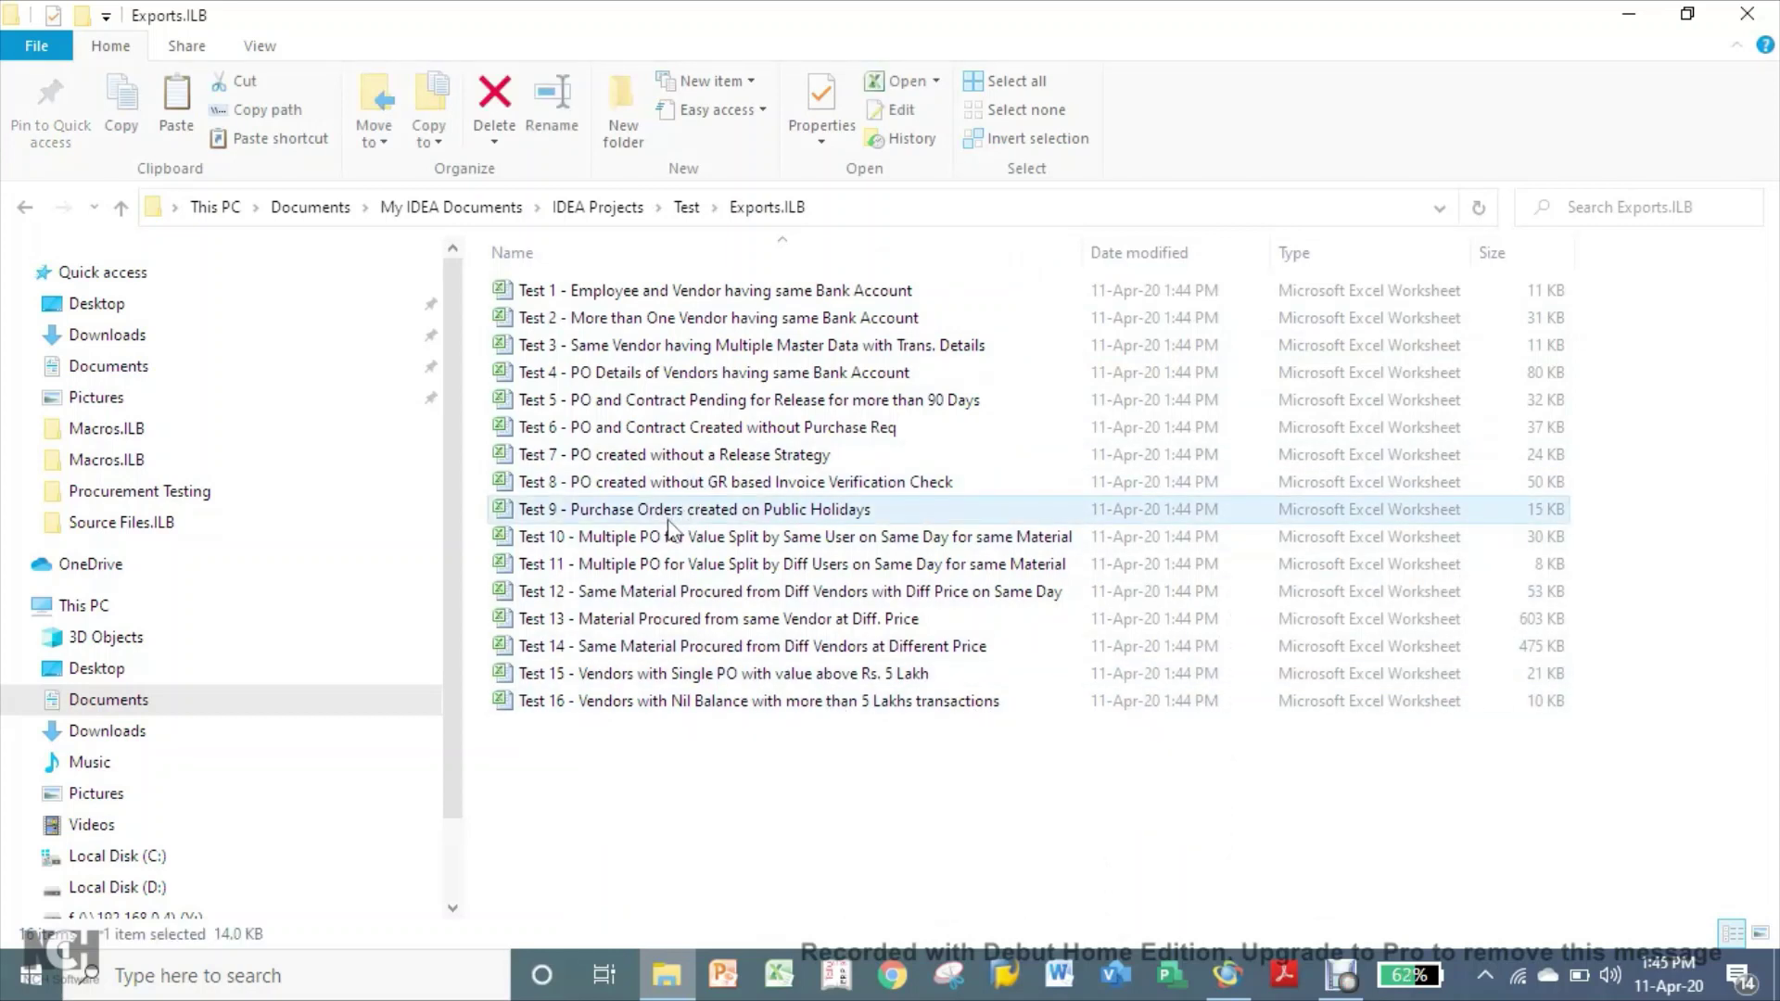
pyautogui.doubleClick(668, 521)
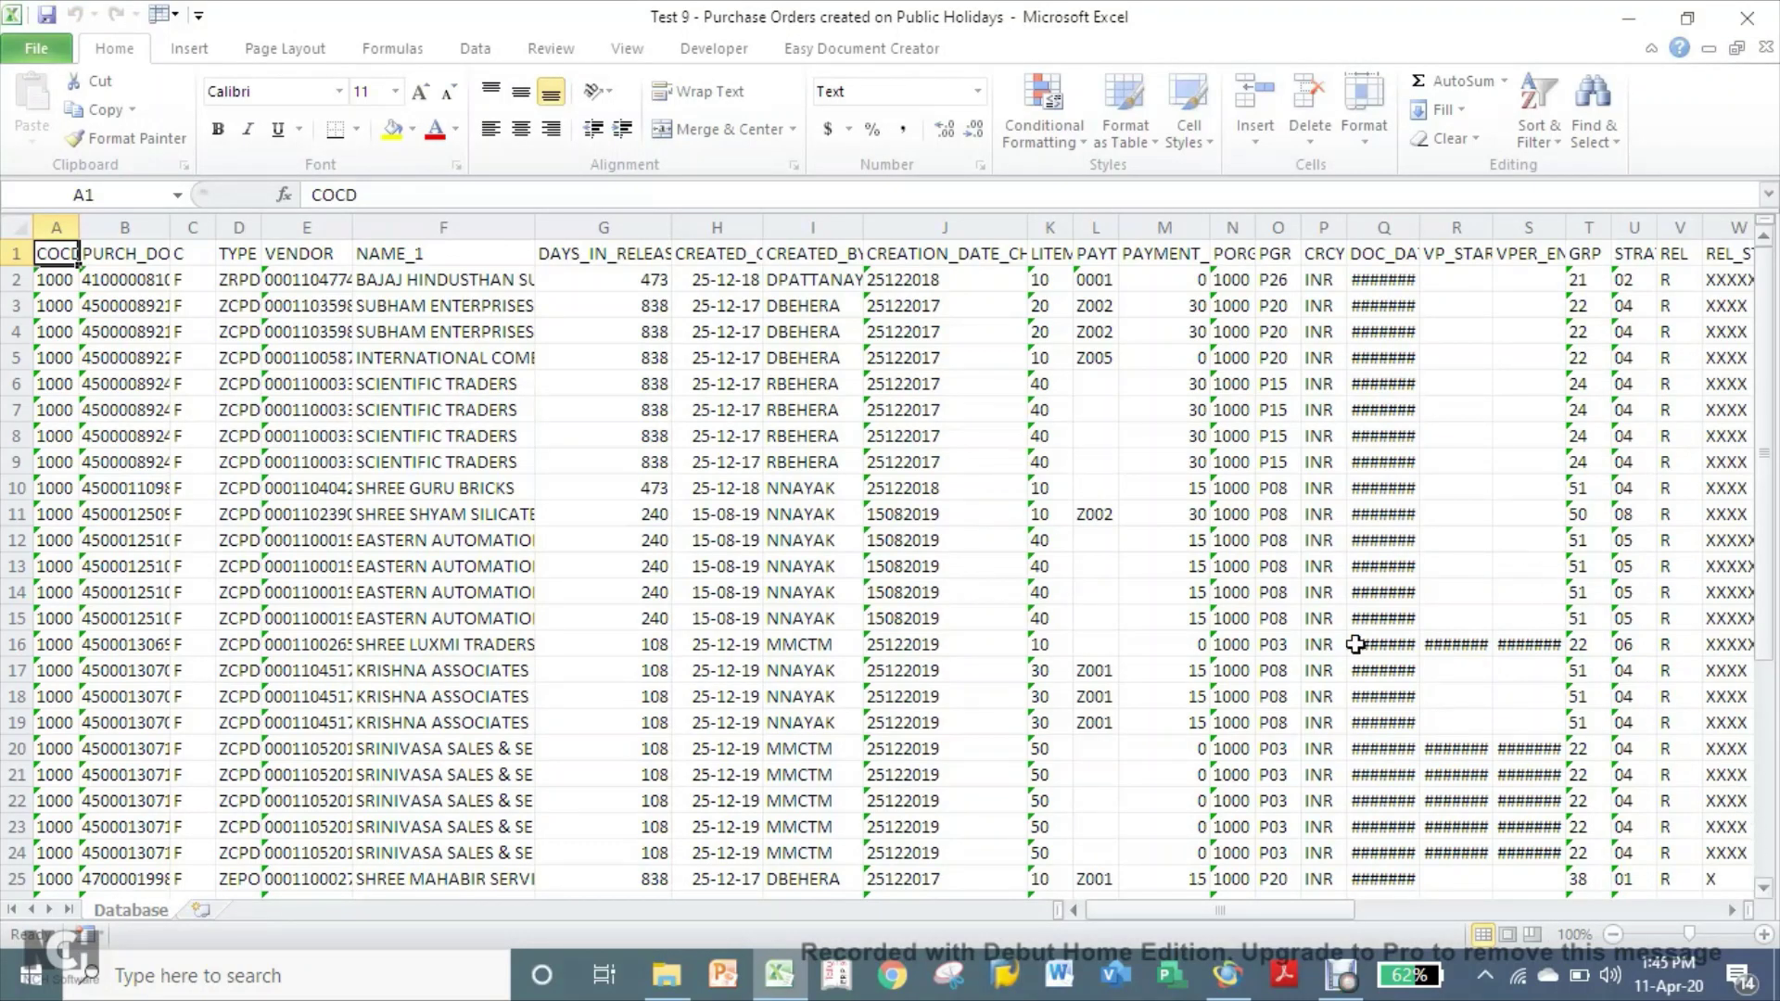
pyautogui.click(720, 300)
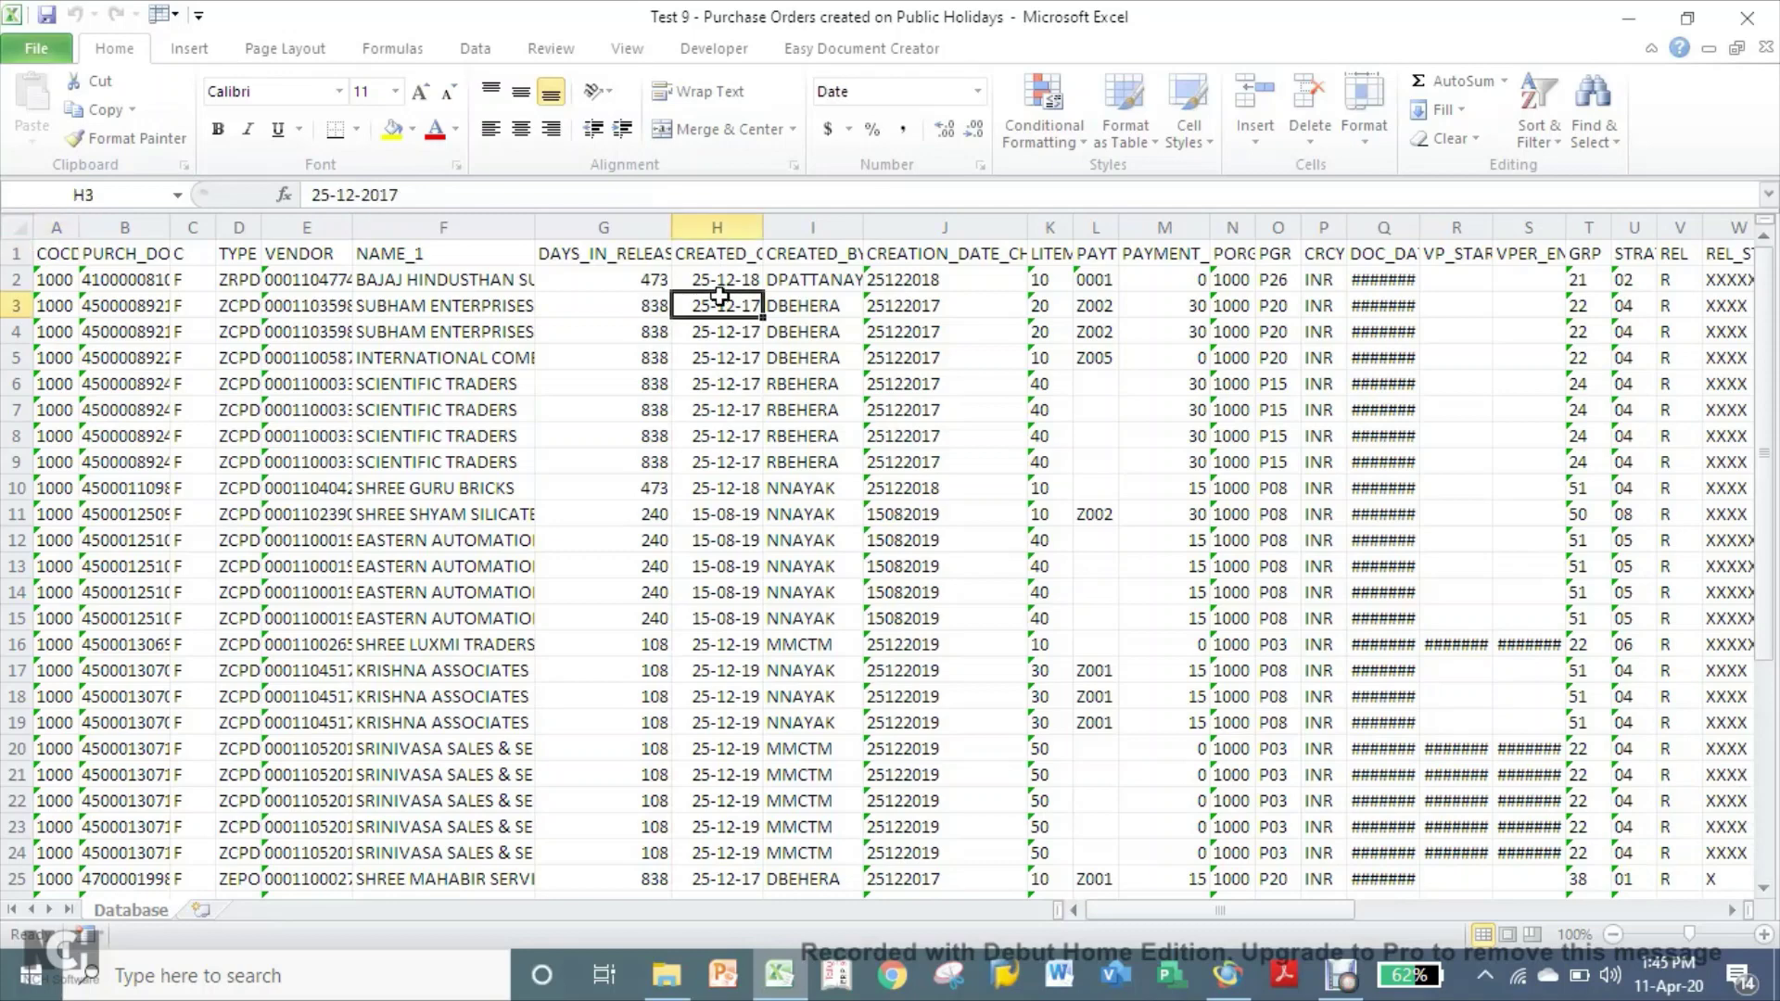
pyautogui.click(714, 519)
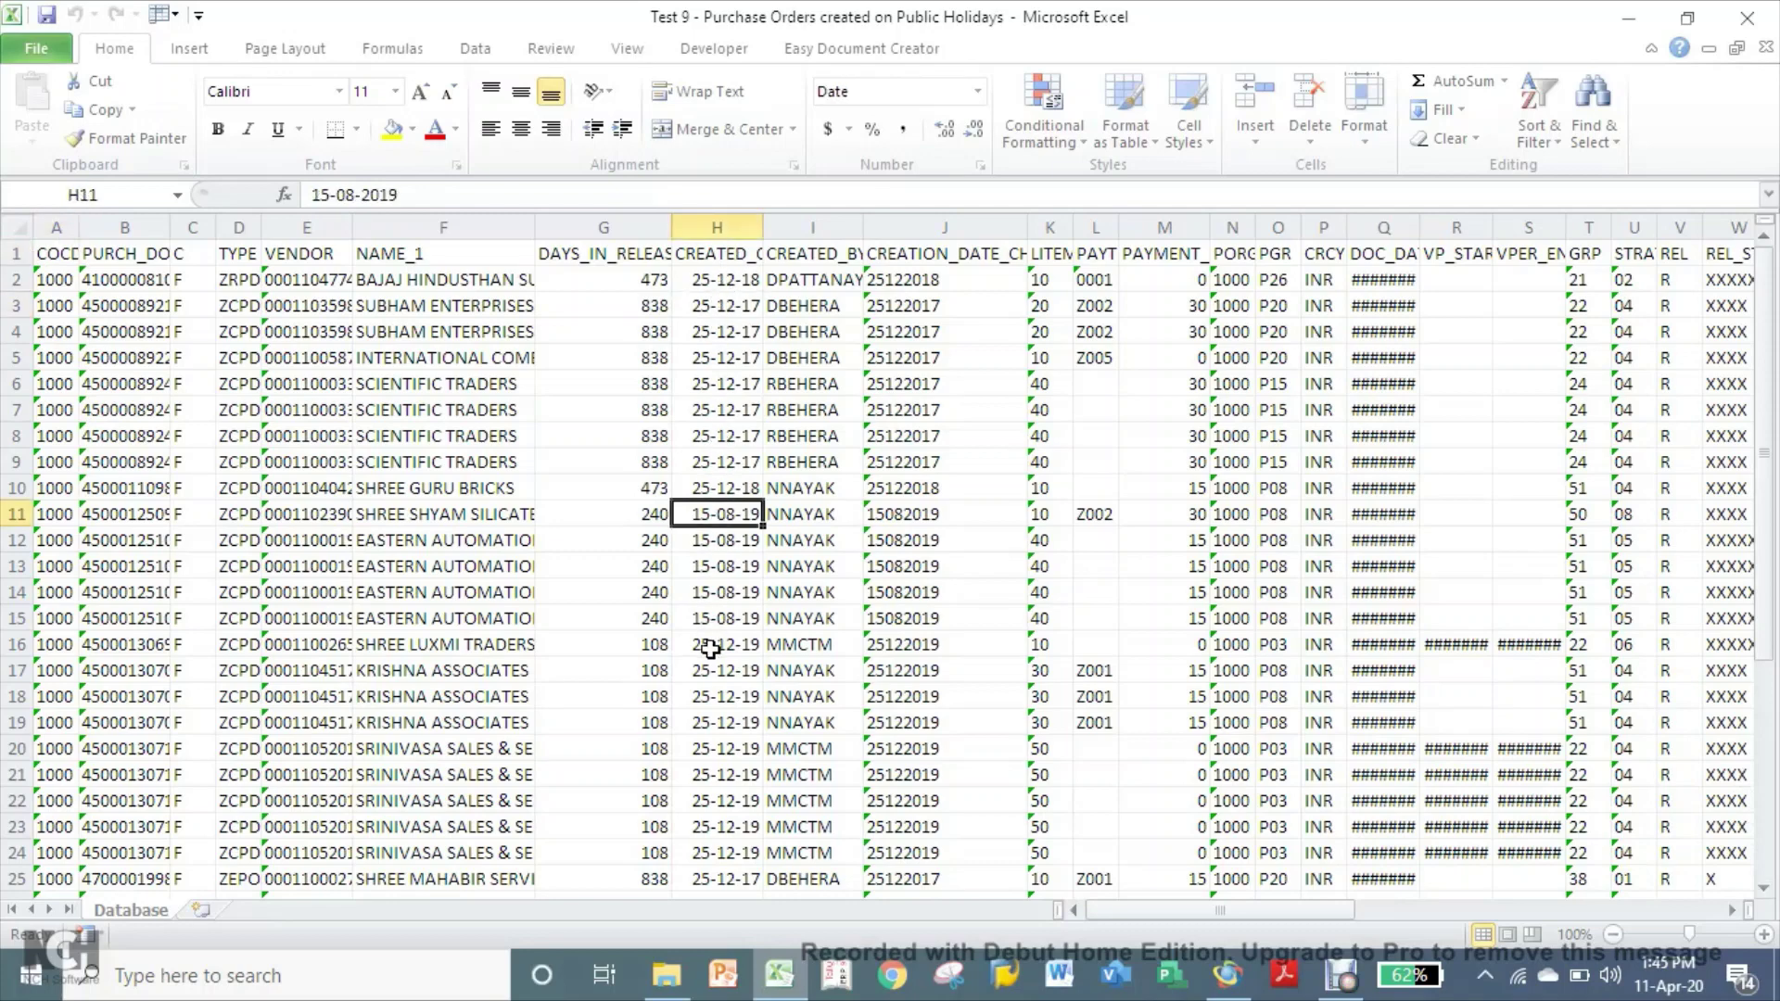
pyautogui.click(710, 649)
pyautogui.press('Down')
pyautogui.press('Down')
pyautogui.press('Down')
pyautogui.press('Down')
pyautogui.press('Down')
pyautogui.press('Down')
pyautogui.press('Down')
pyautogui.press('Down')
pyautogui.press('Down')
pyautogui.press('Down')
pyautogui.press('Down')
pyautogui.press('Down')
pyautogui.press('Down')
pyautogui.press('Down')
pyautogui.press('Down')
pyautogui.press('Down')
pyautogui.press('Down')
pyautogui.press('Down')
pyautogui.press('Down')
pyautogui.press('Down')
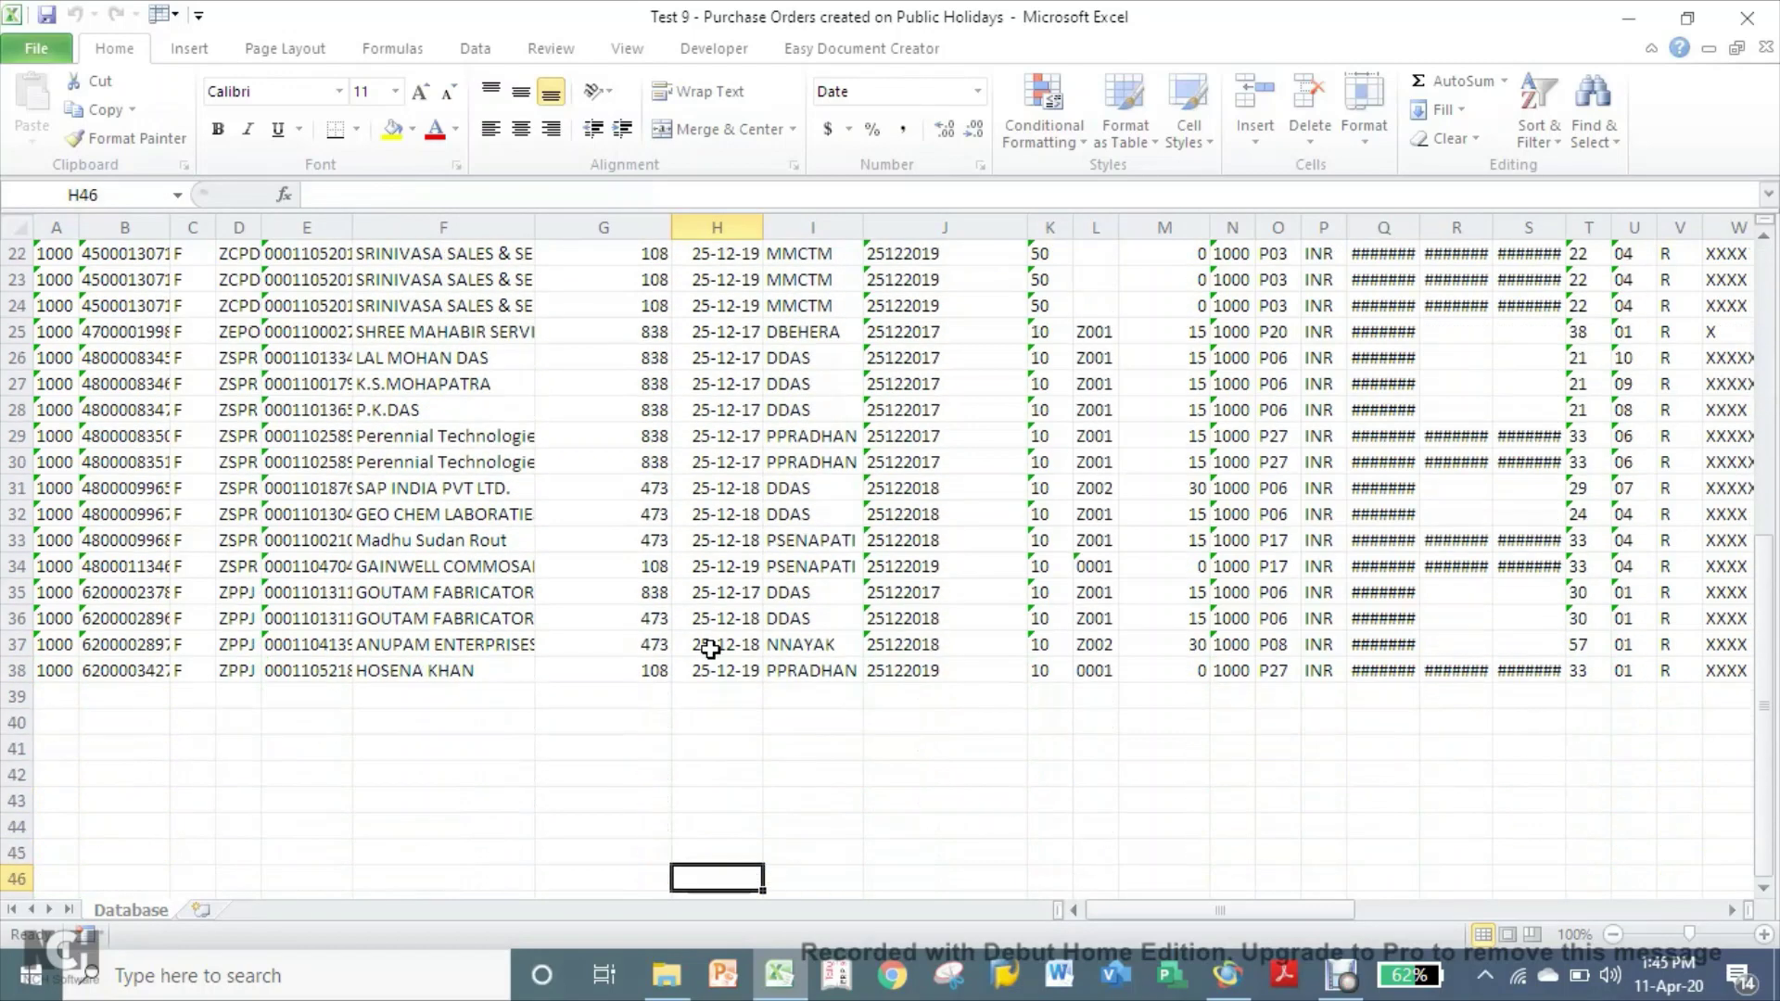
pyautogui.press('Down')
pyautogui.press('Down')
pyautogui.press('Down')
pyautogui.press('Down')
pyautogui.press('Down')
pyautogui.press('Down')
pyautogui.press('Down')
pyautogui.click(1766, 15)
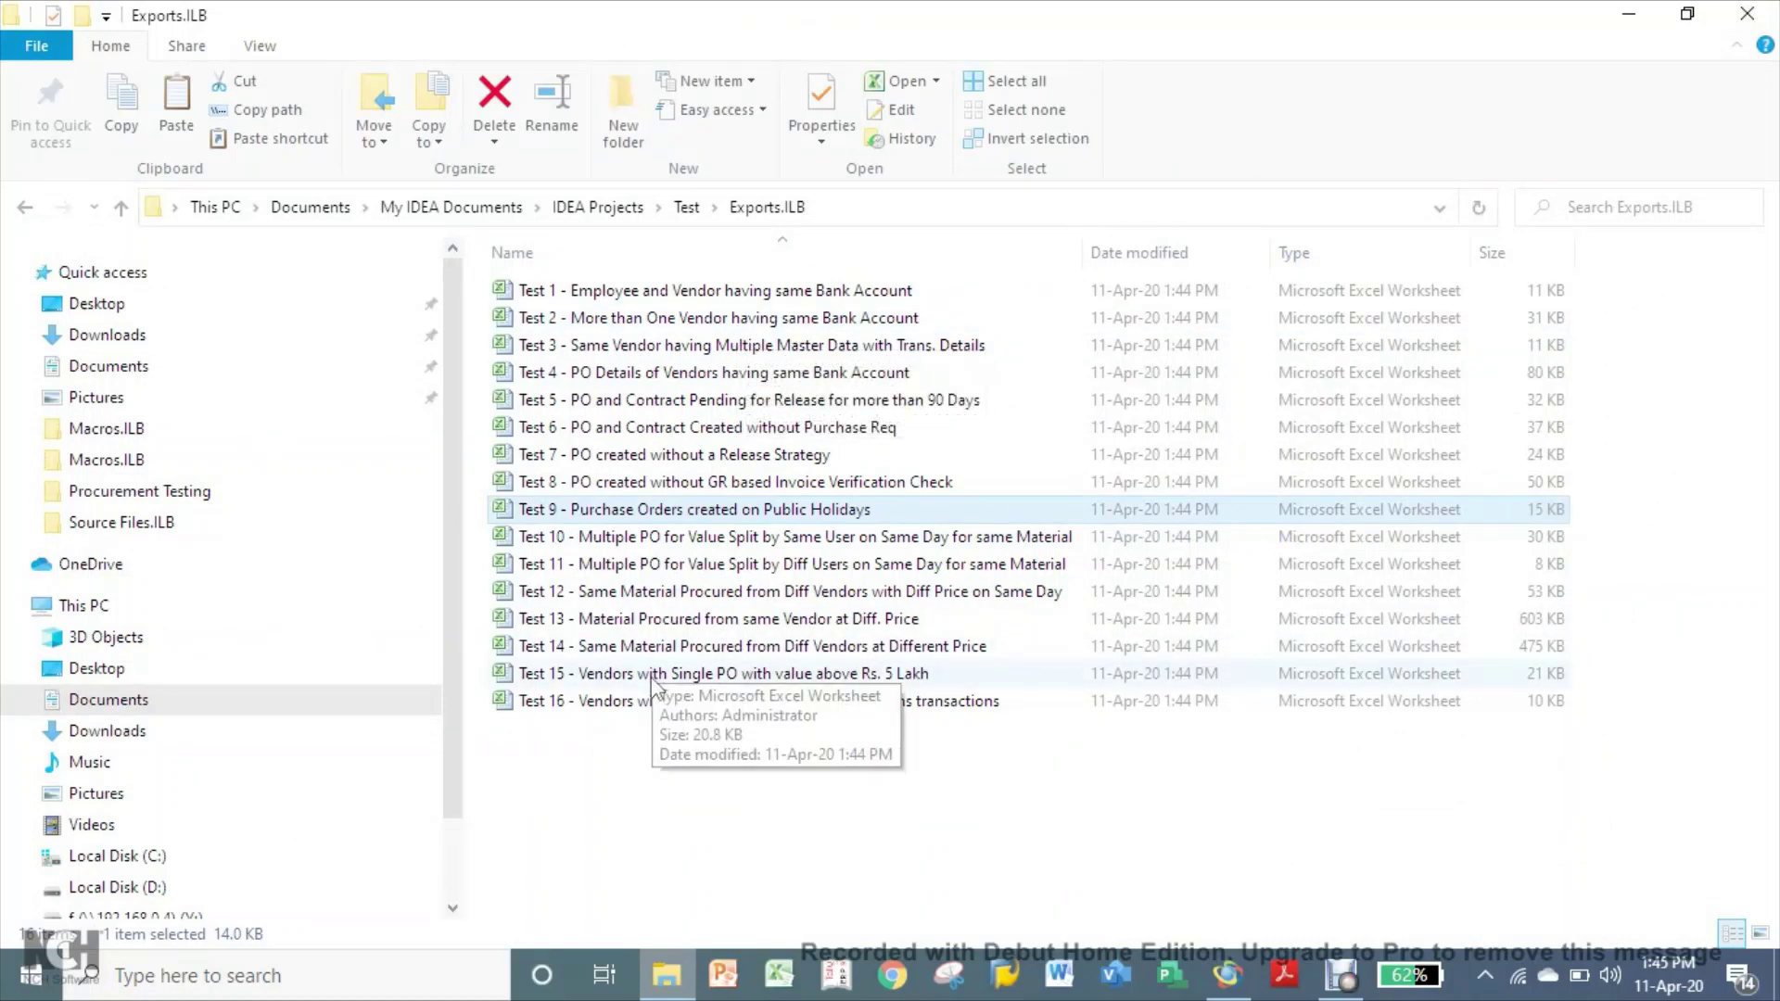
pyautogui.doubleClick(654, 683)
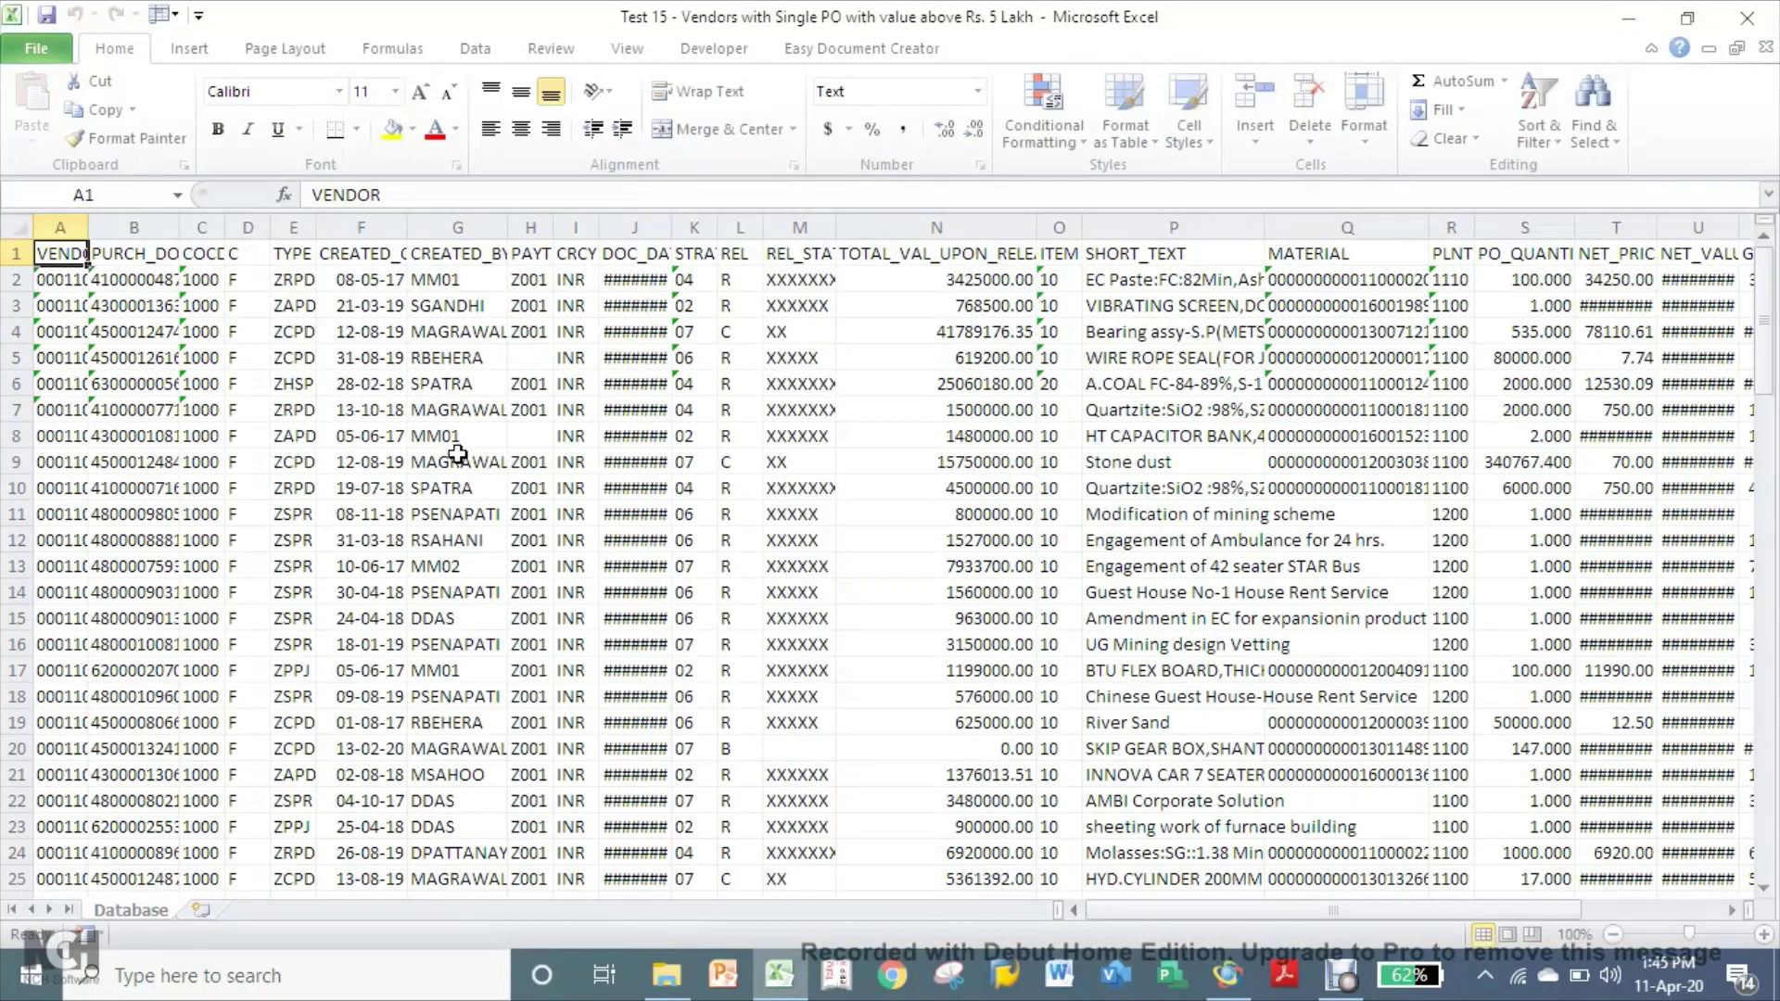
pyautogui.click(937, 298)
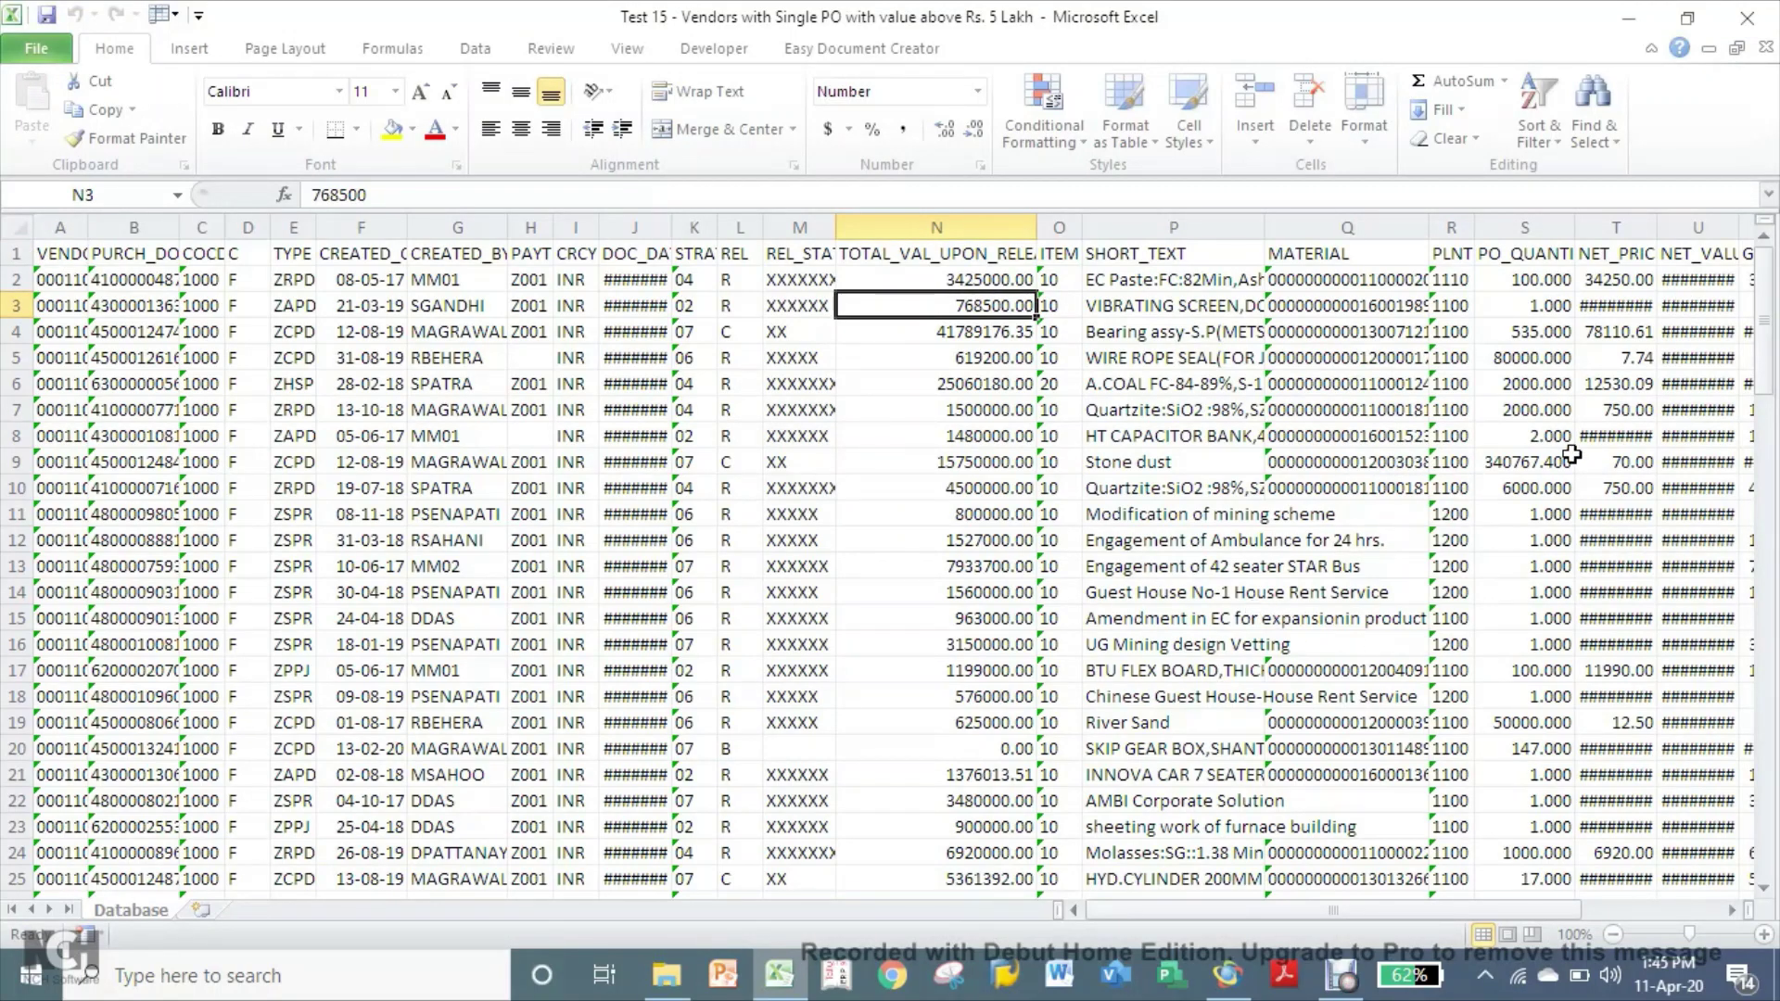
pyautogui.click(1731, 910)
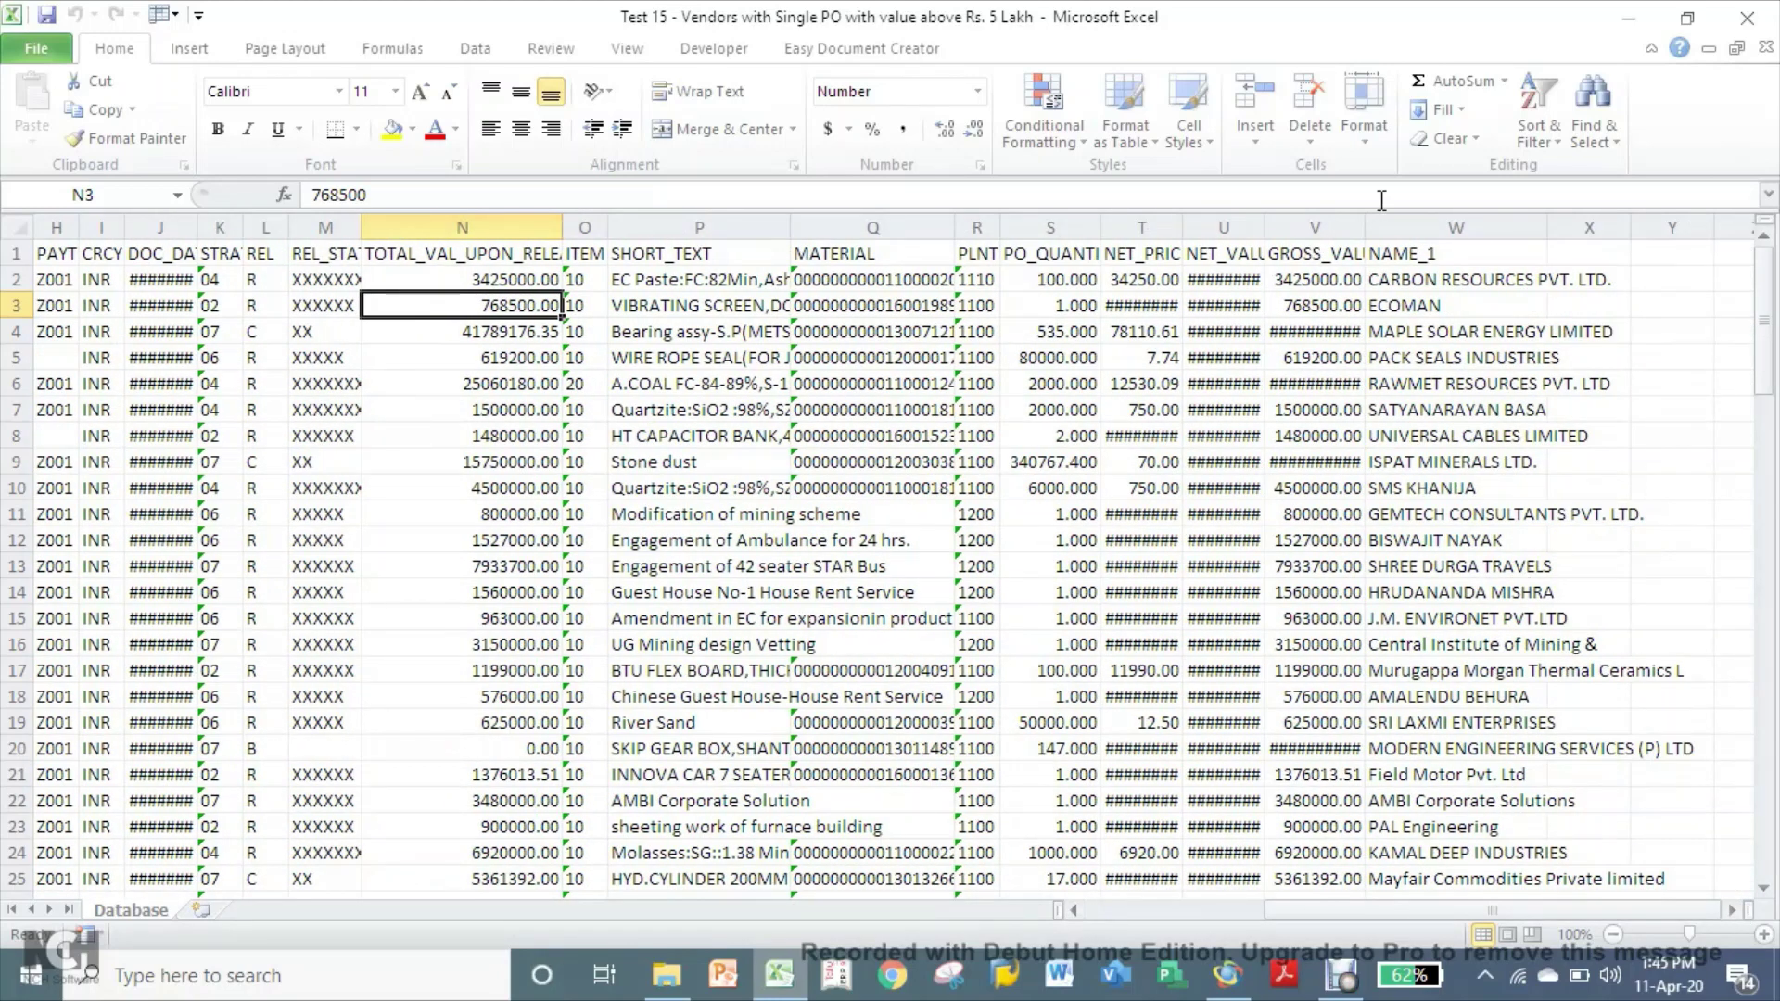
pyautogui.doubleClick(1364, 228)
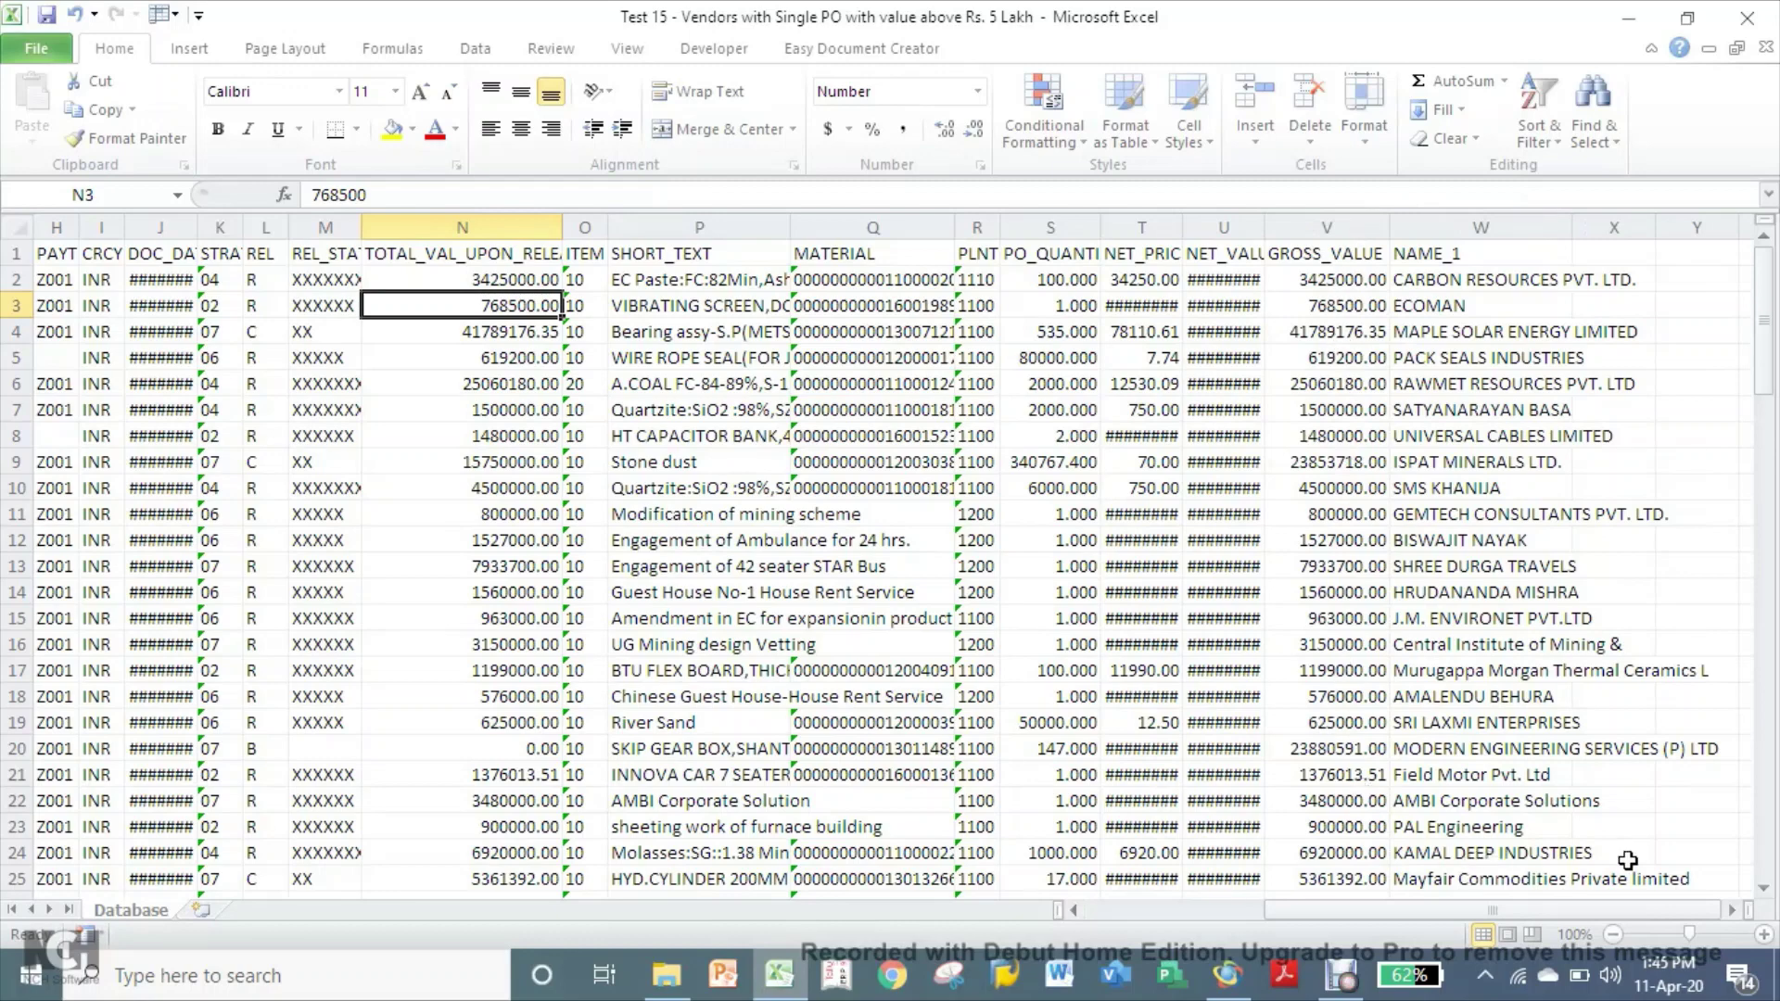
pyautogui.click(1763, 888)
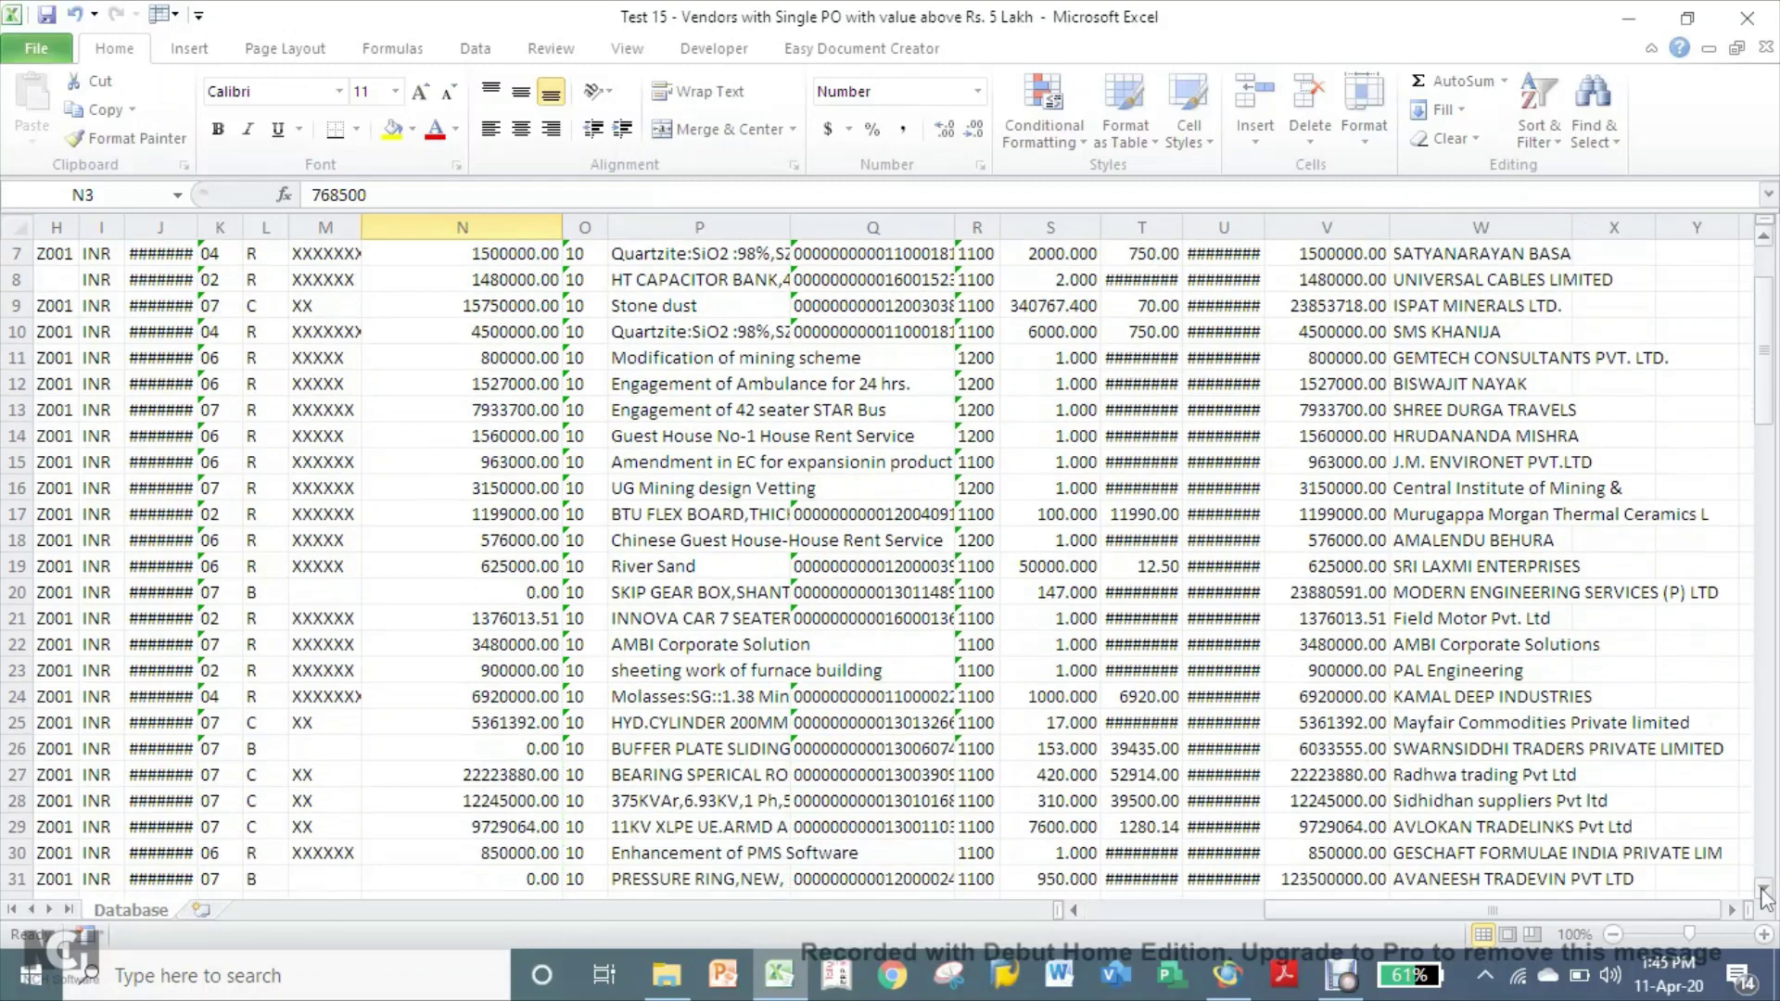
pyautogui.moveTo(1763, 892); pyautogui.dragTo(1763, 892)
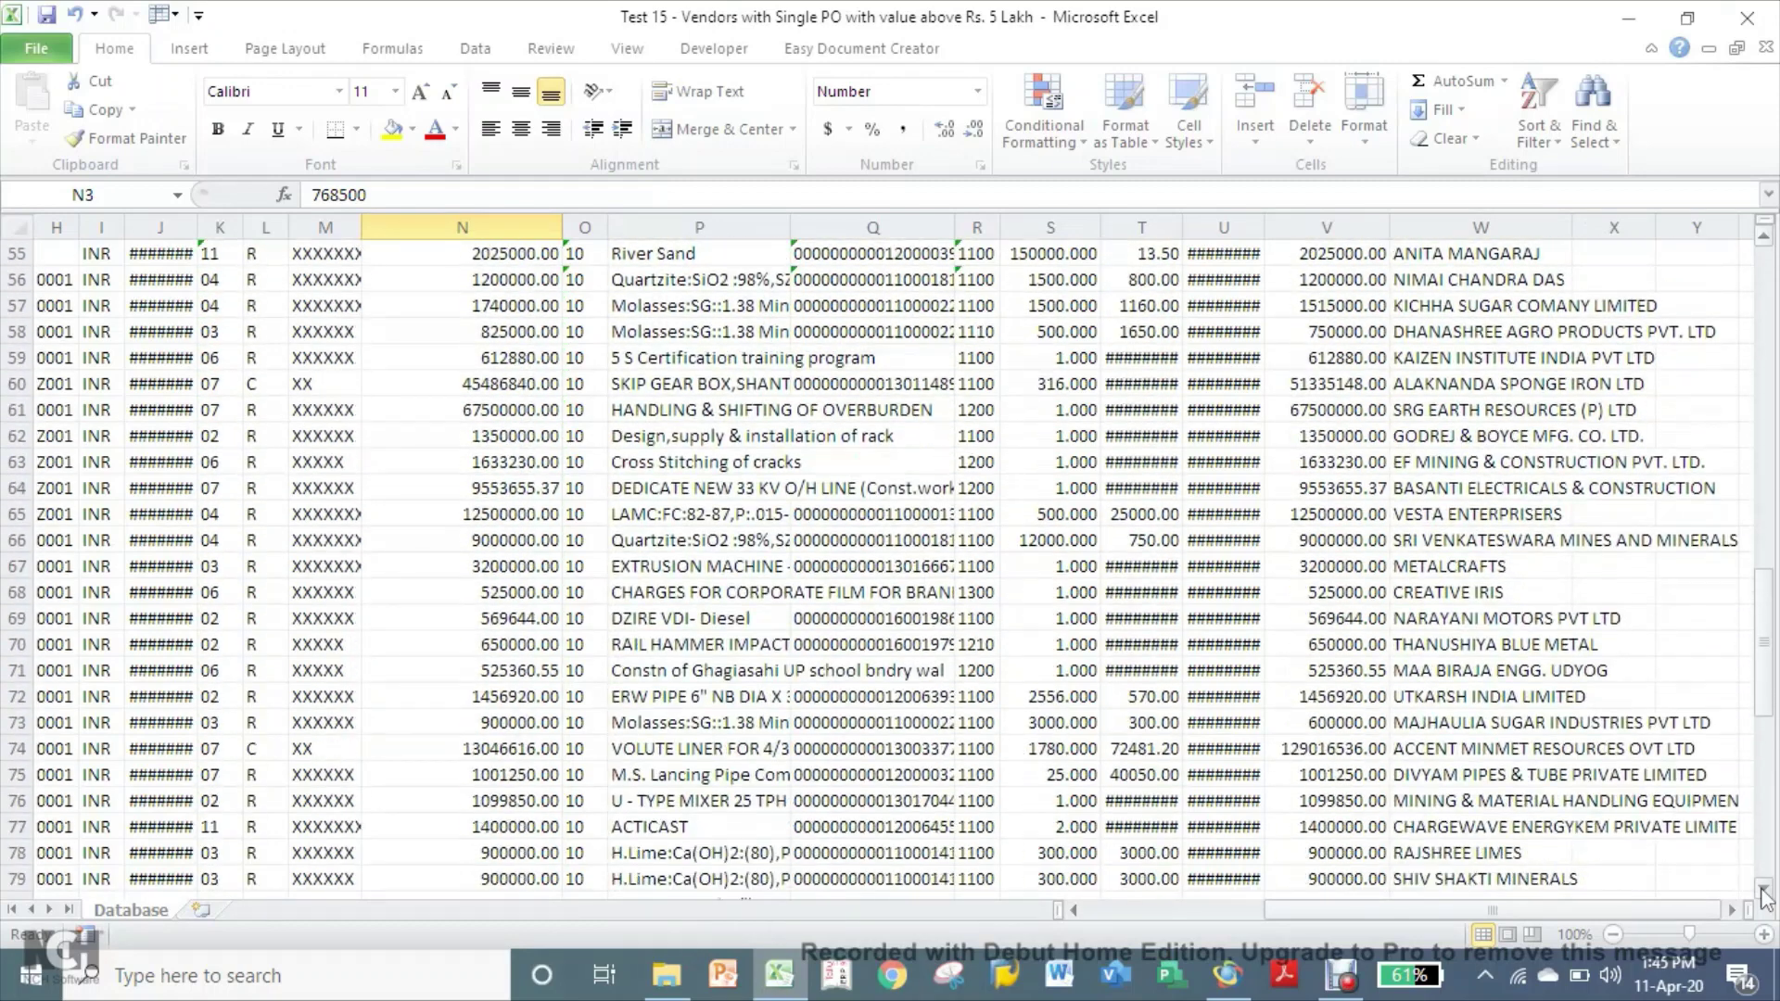
pyautogui.click(1755, 18)
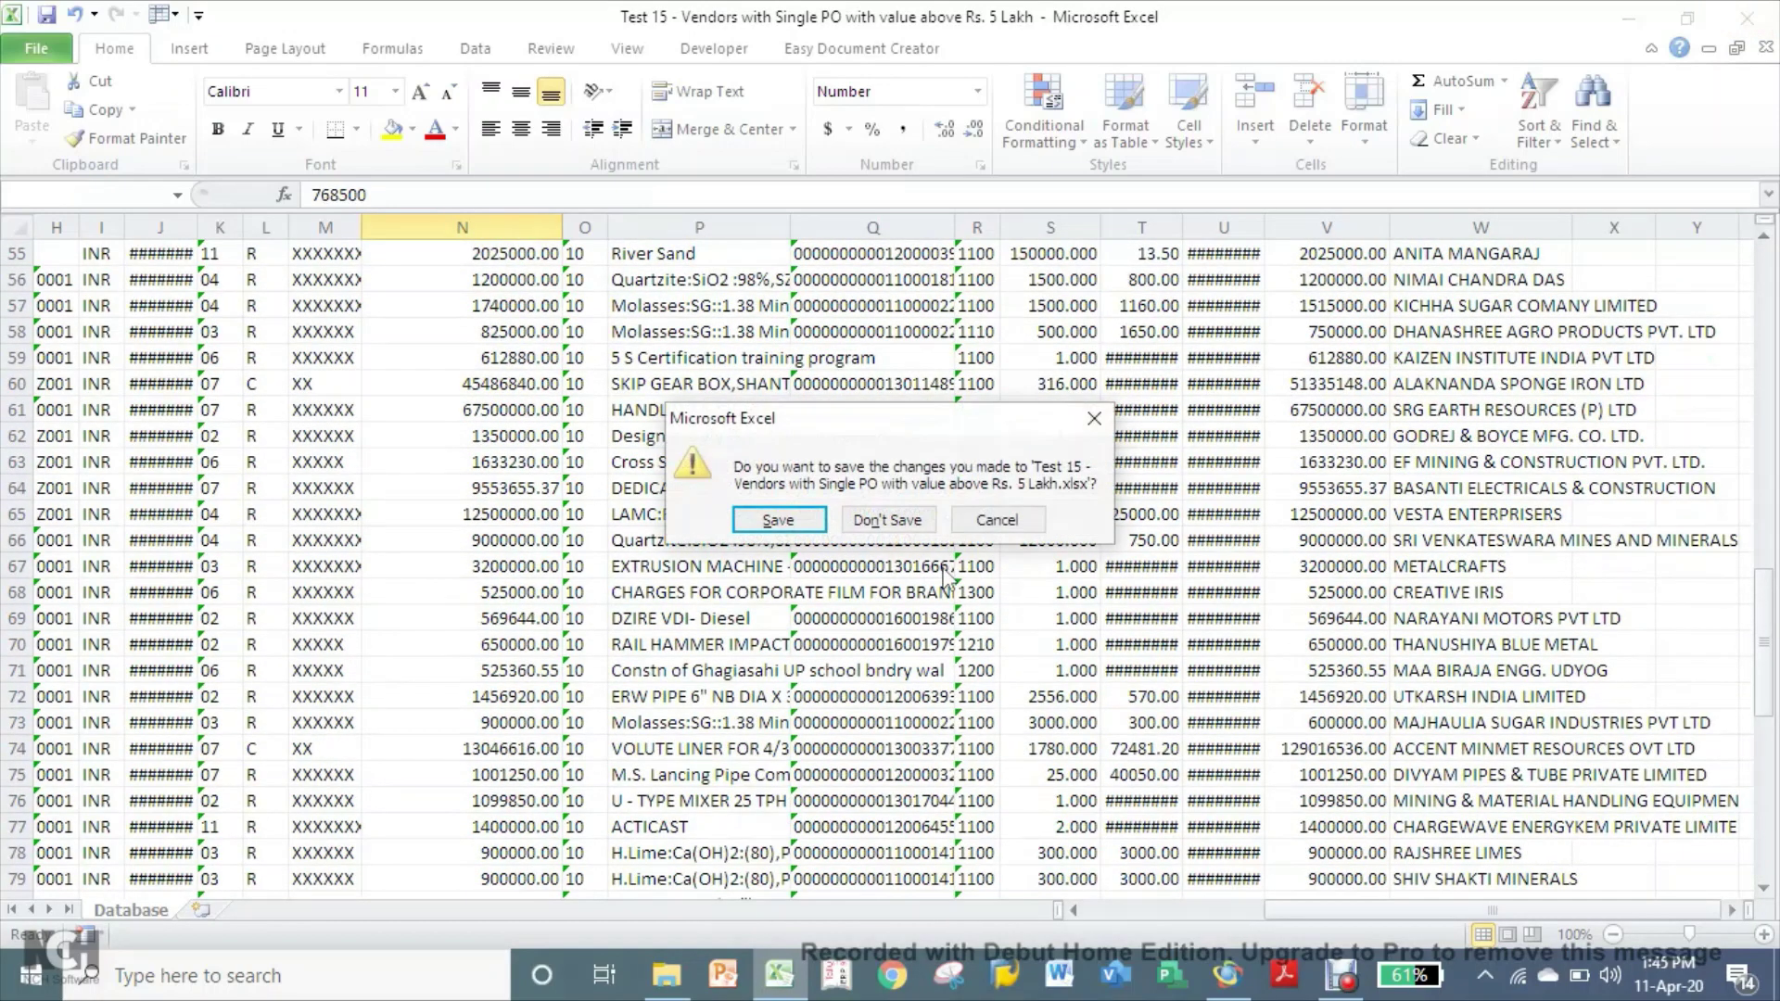
pyautogui.click(912, 527)
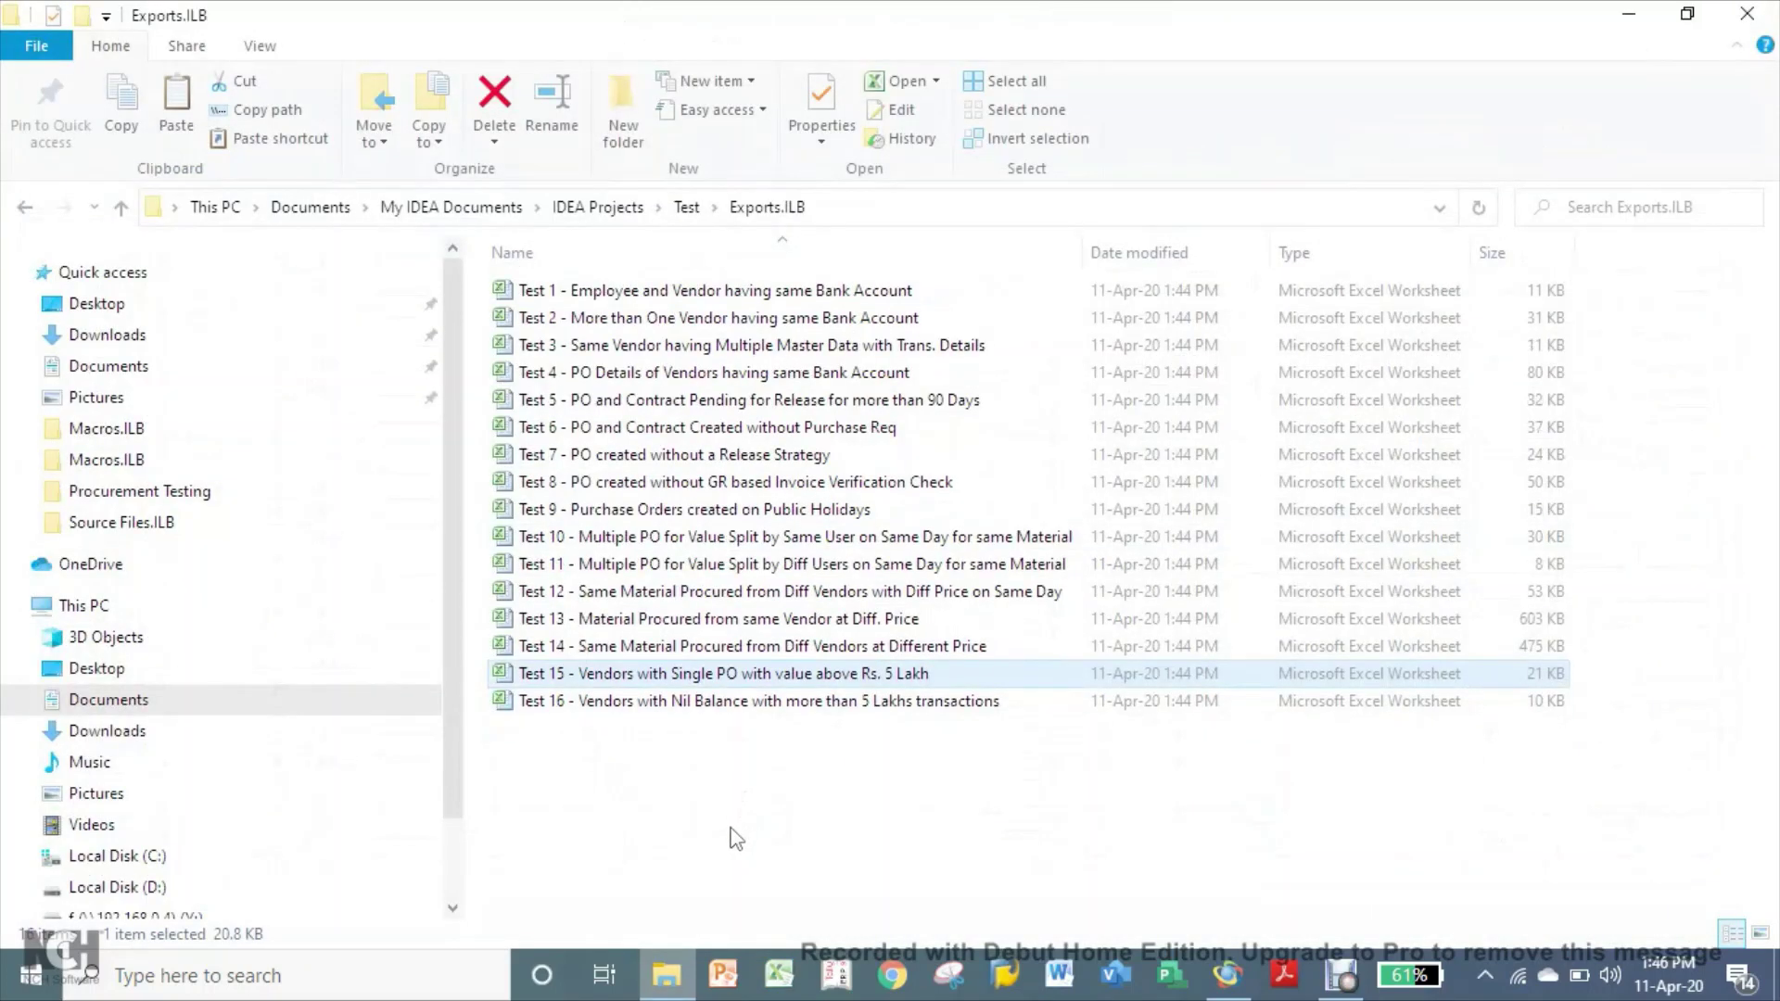
# - Return to IDEA and collapse the EKKO-Sheet1 and BSIK-Sheet1 branches of the project tree
pyautogui.click(1227, 975)
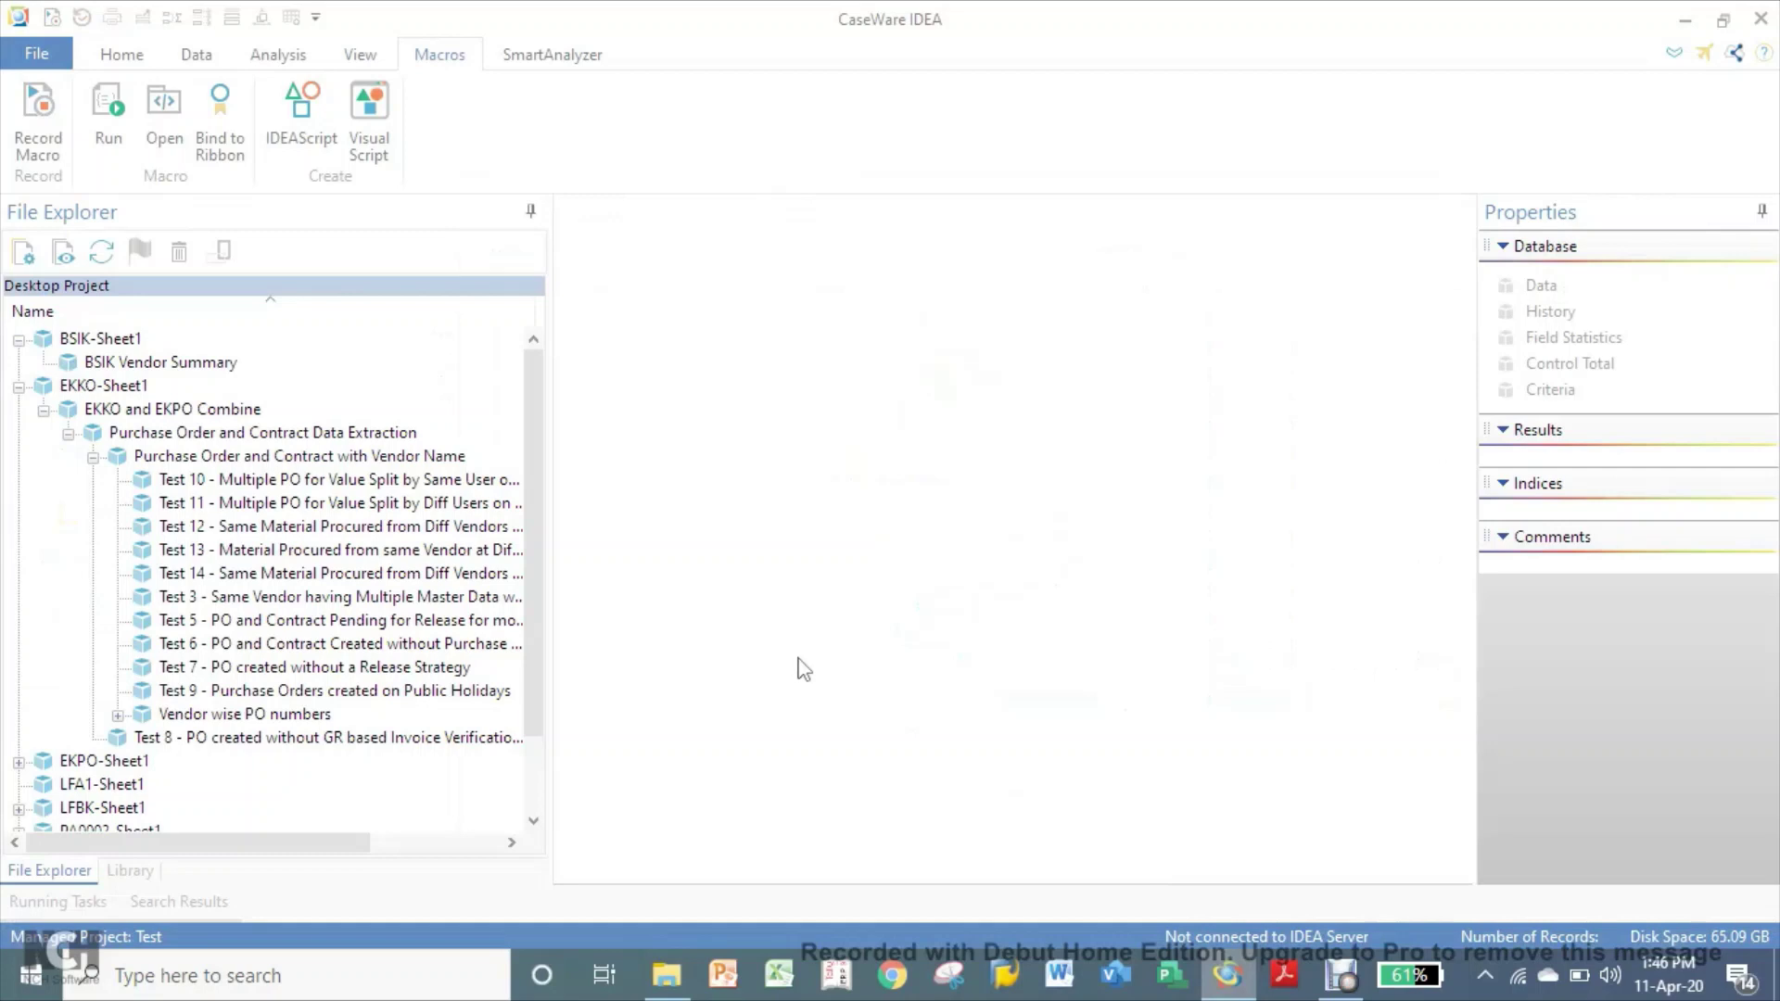
pyautogui.click(18, 386)
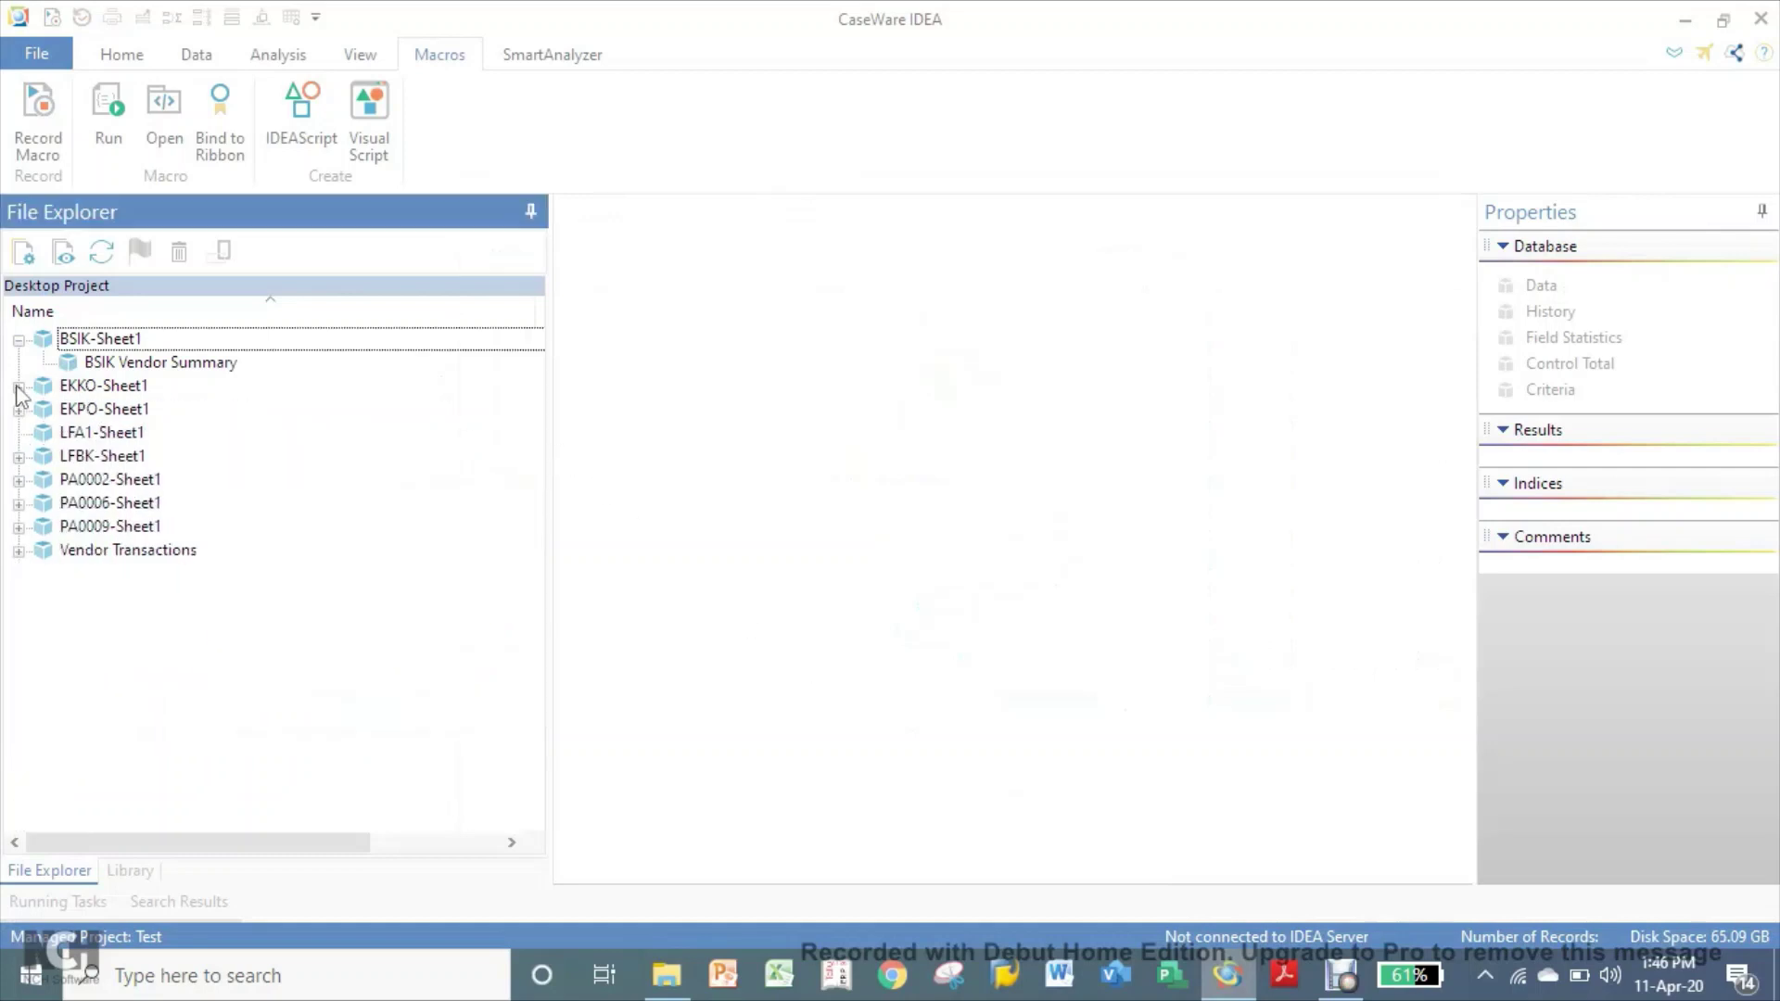
pyautogui.click(18, 340)
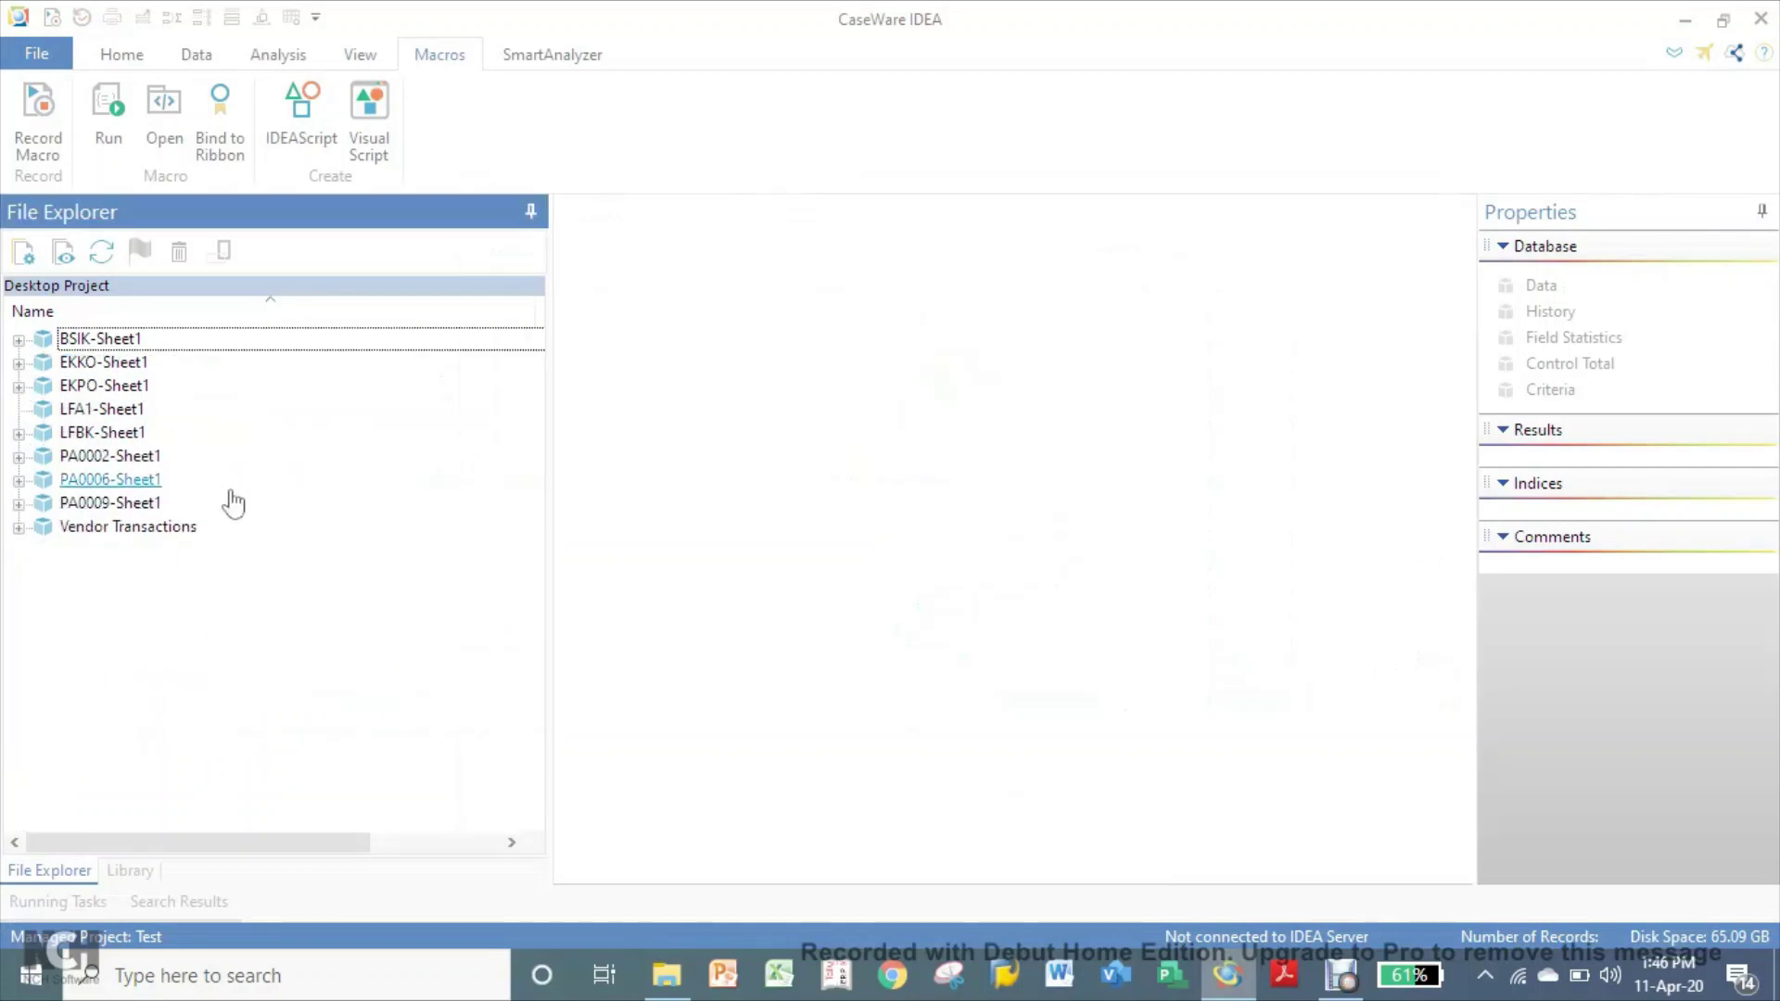